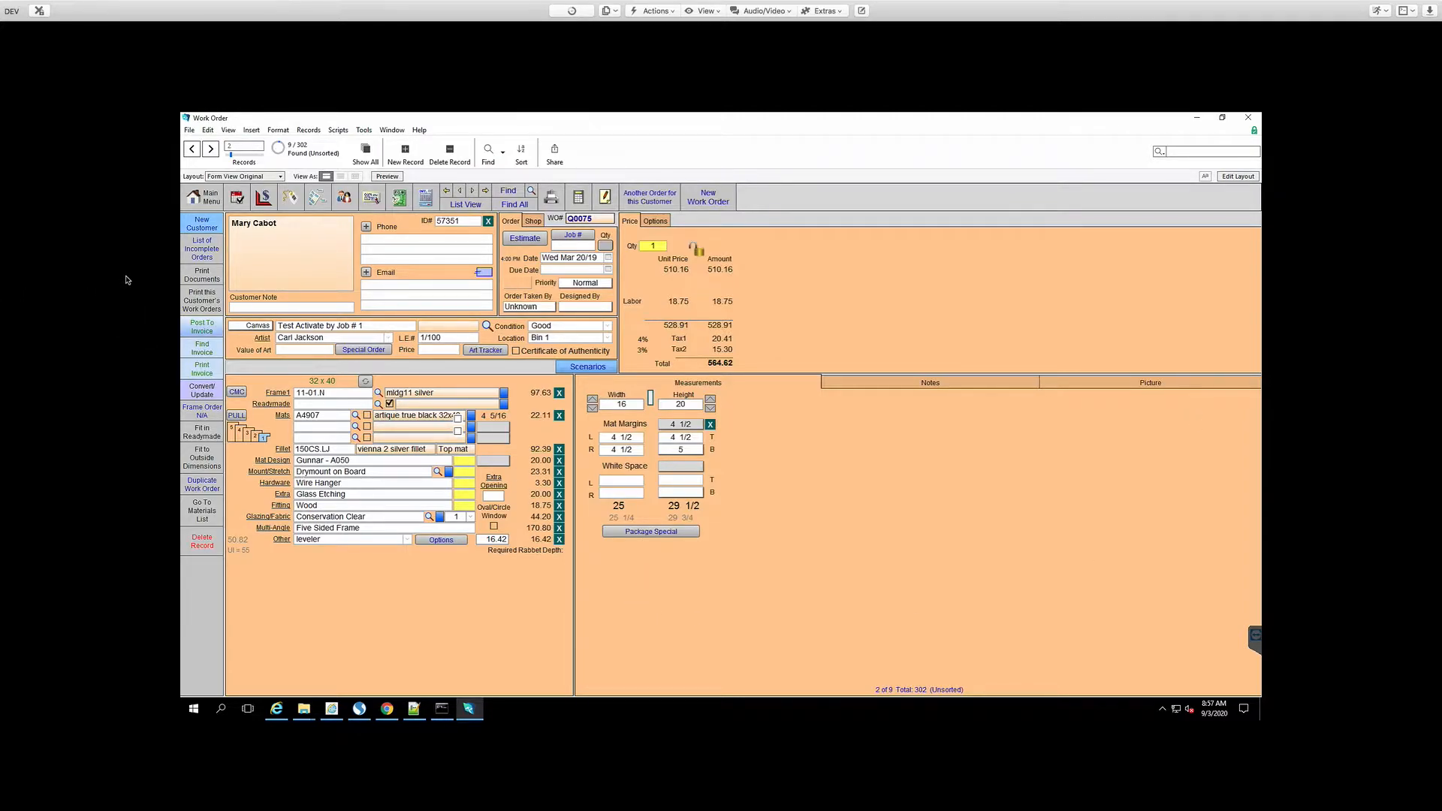
# Keep Gunnar selected as the computerized mat cutter in the work order default options
pyautogui.click(208, 199)
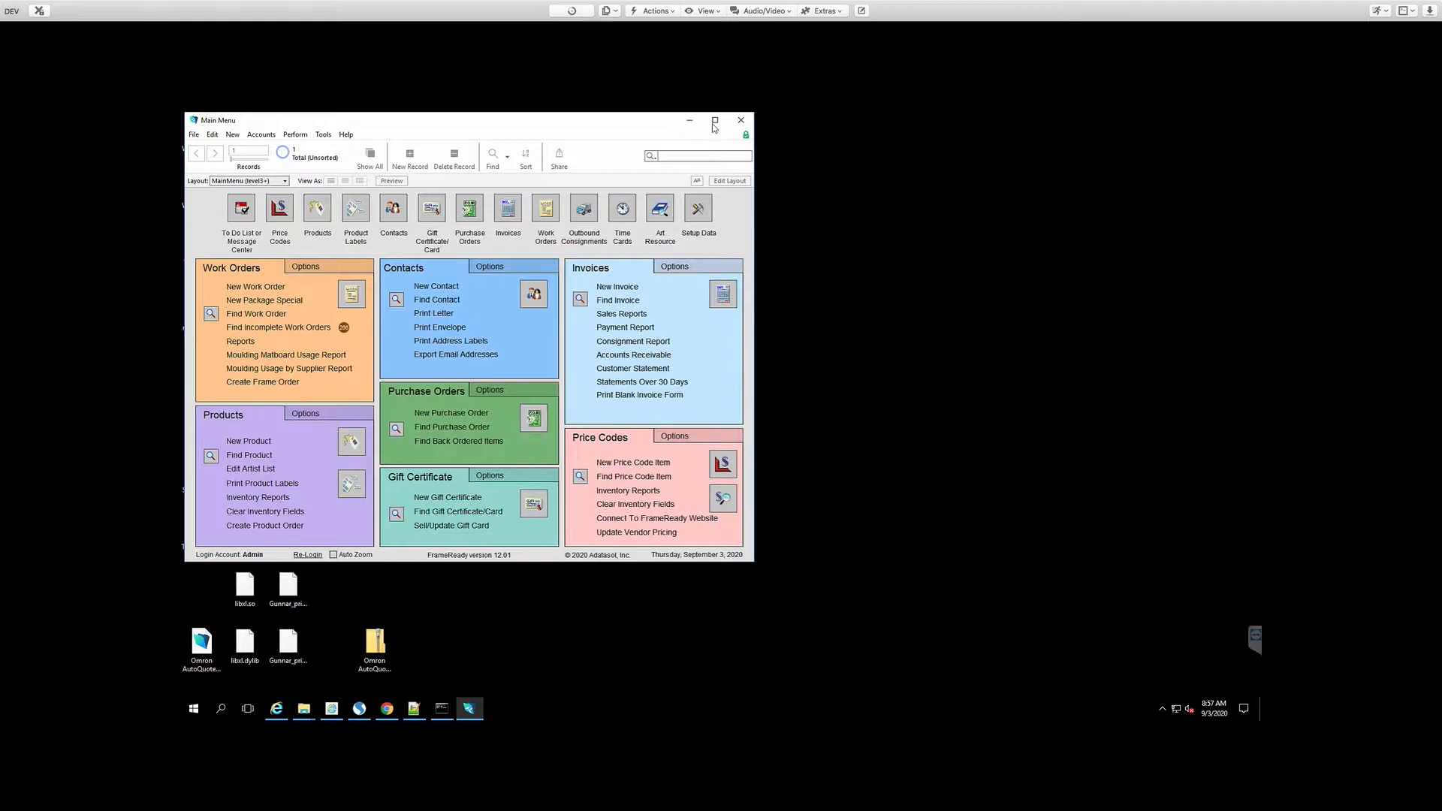
pyautogui.click(714, 120)
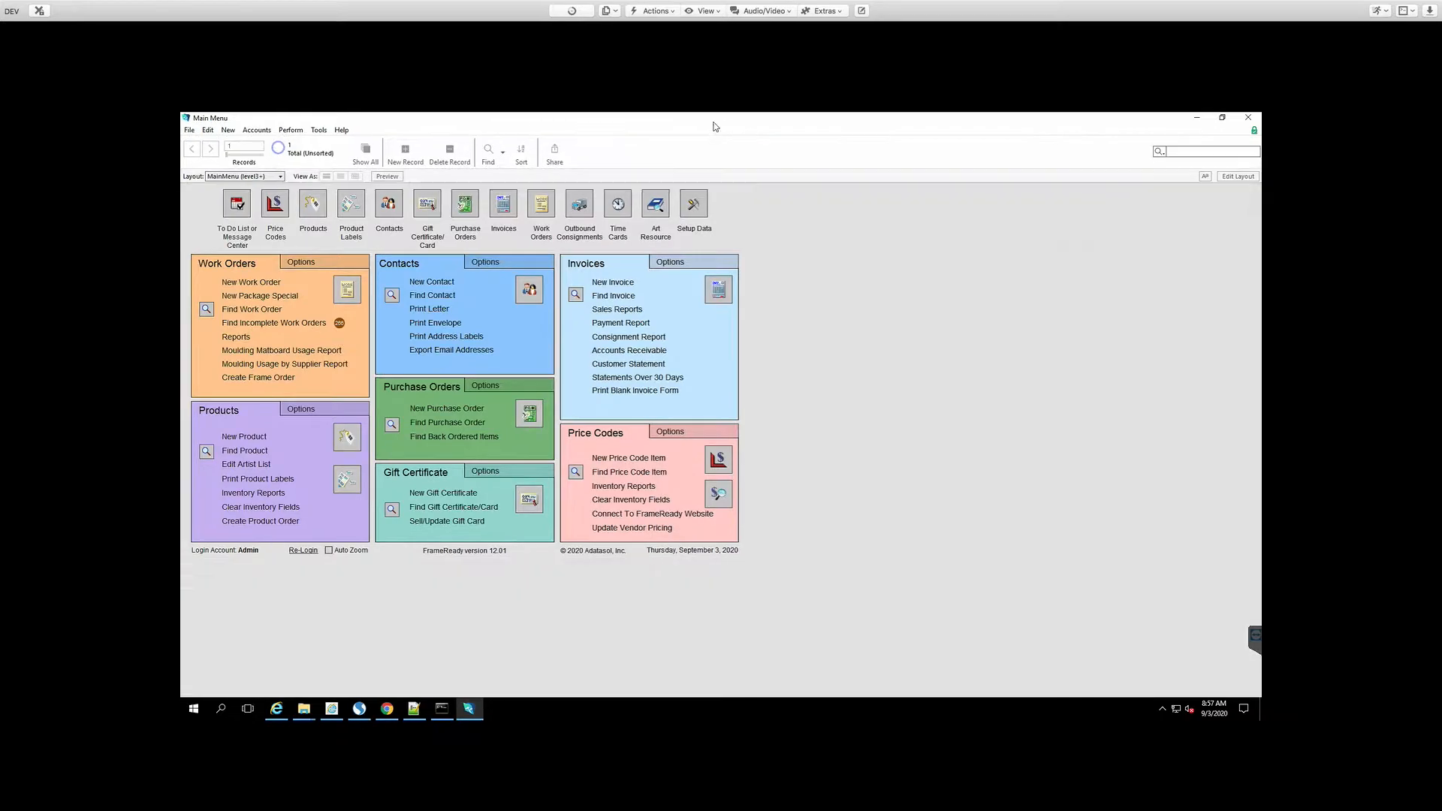
pyautogui.click(305, 266)
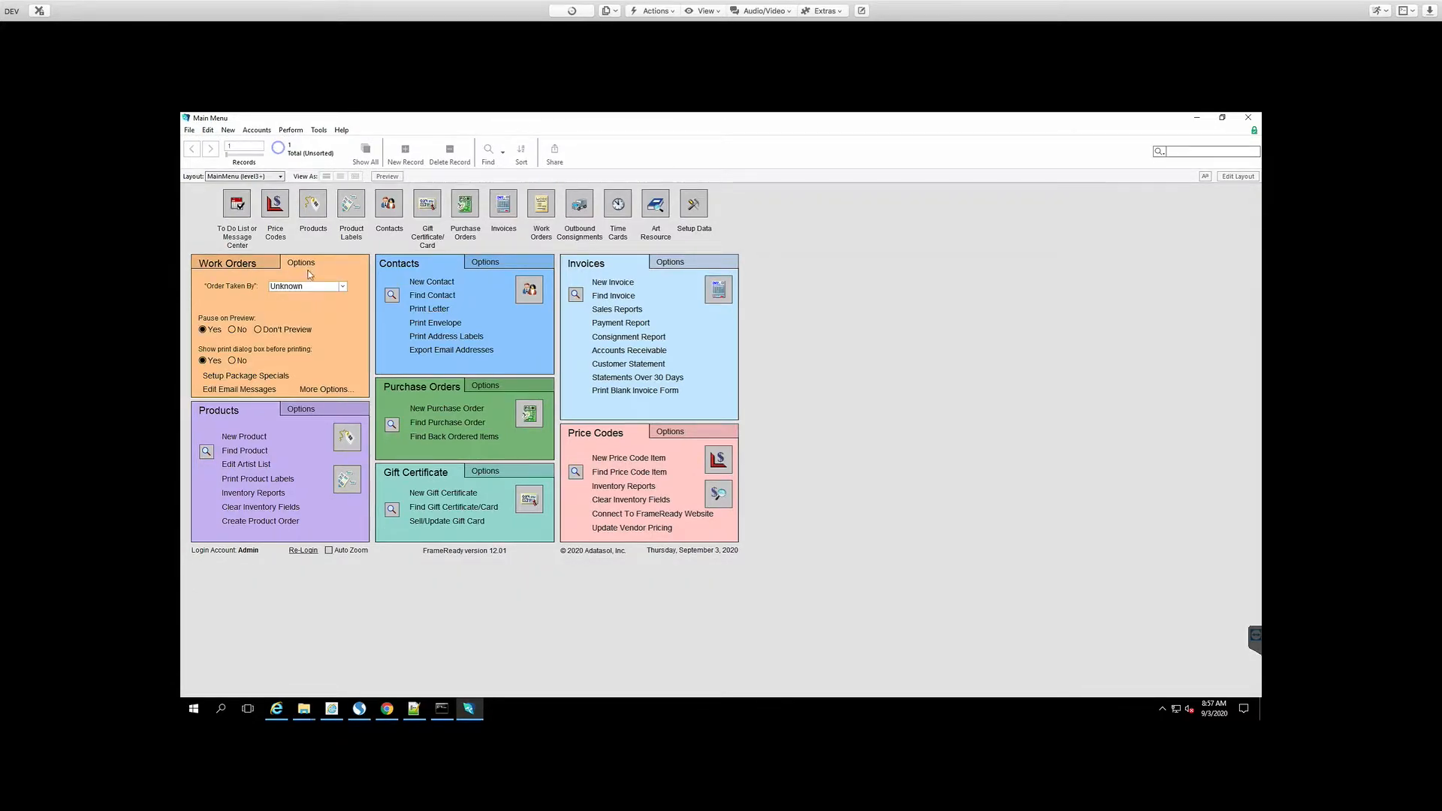
pyautogui.click(325, 390)
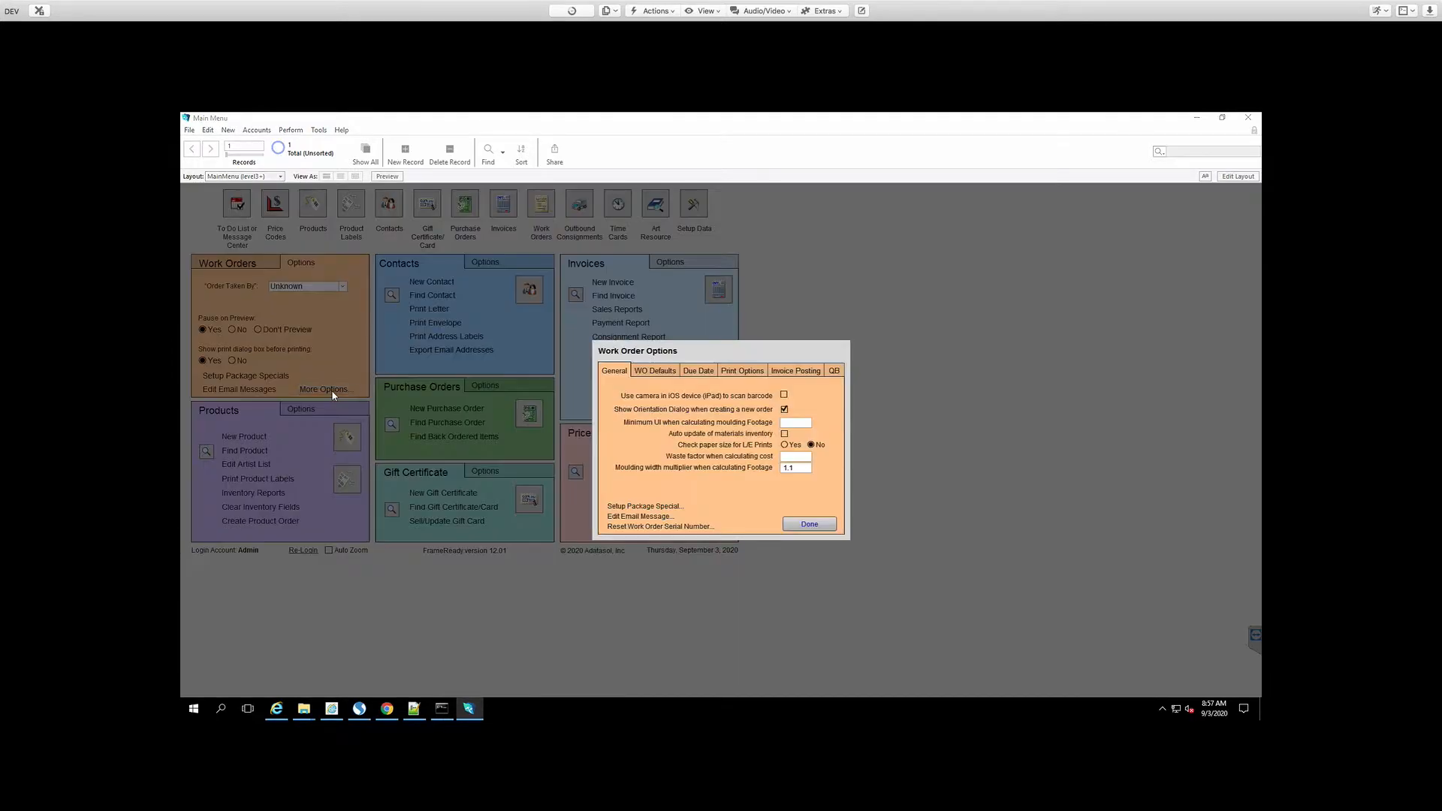
pyautogui.click(667, 372)
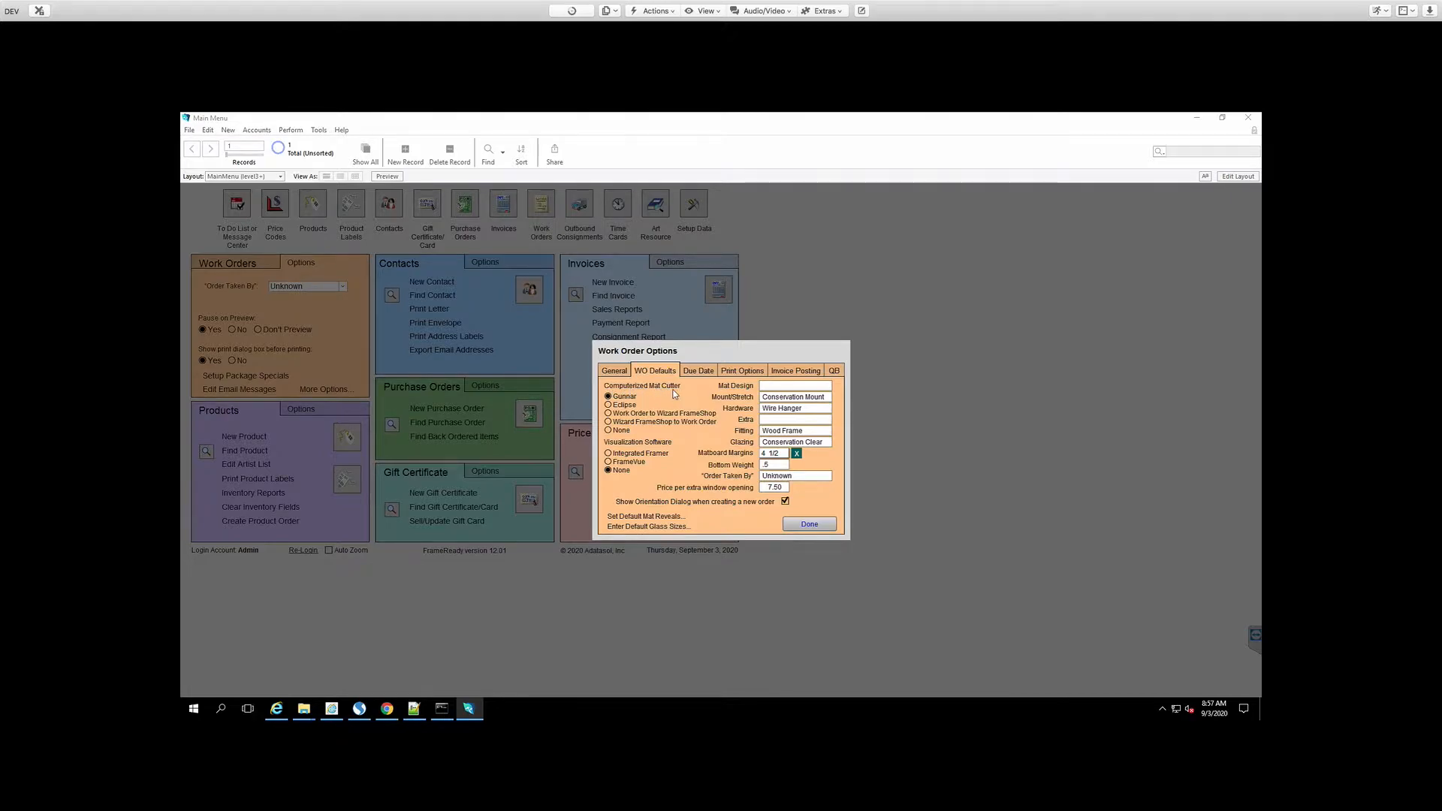
pyautogui.click(610, 403)
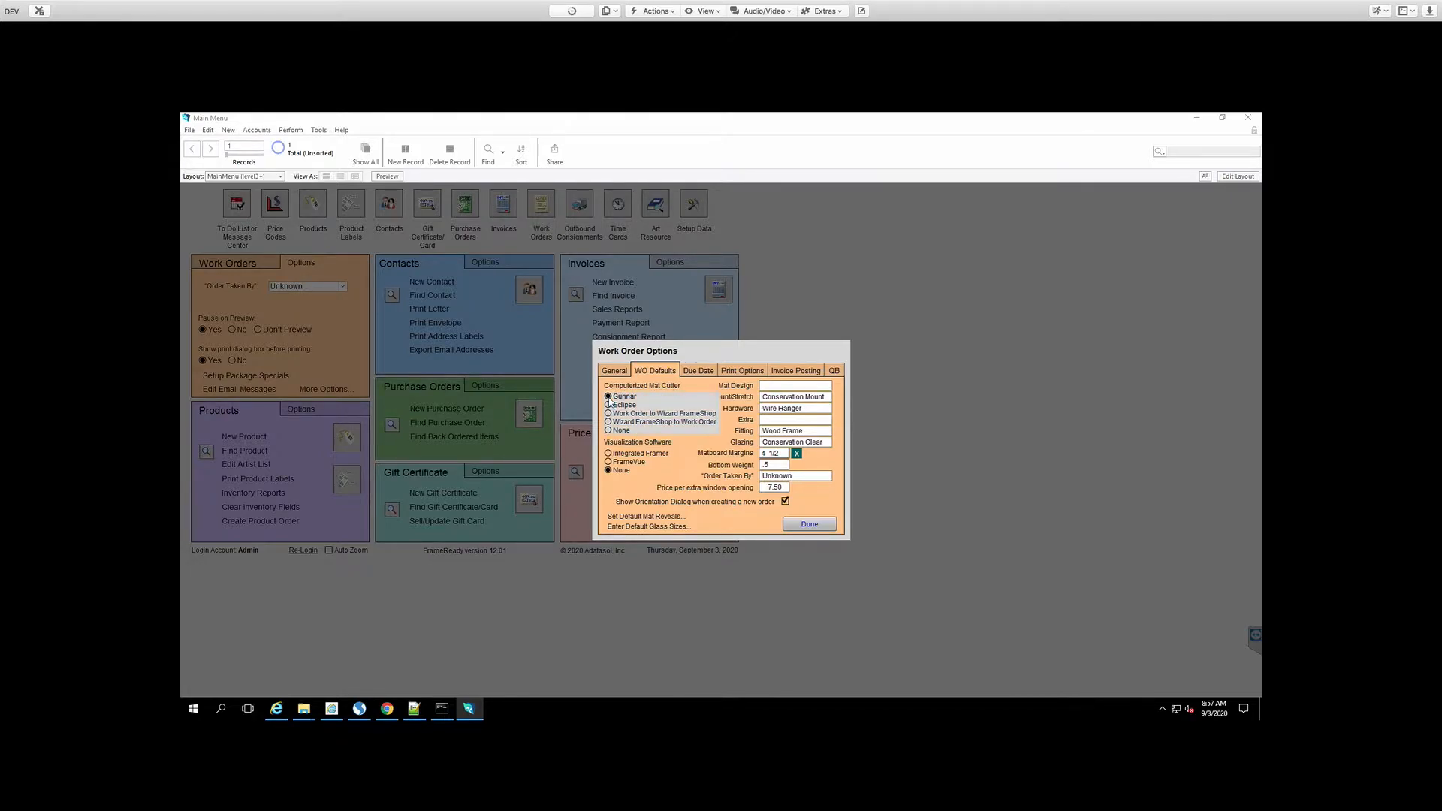
pyautogui.click(810, 524)
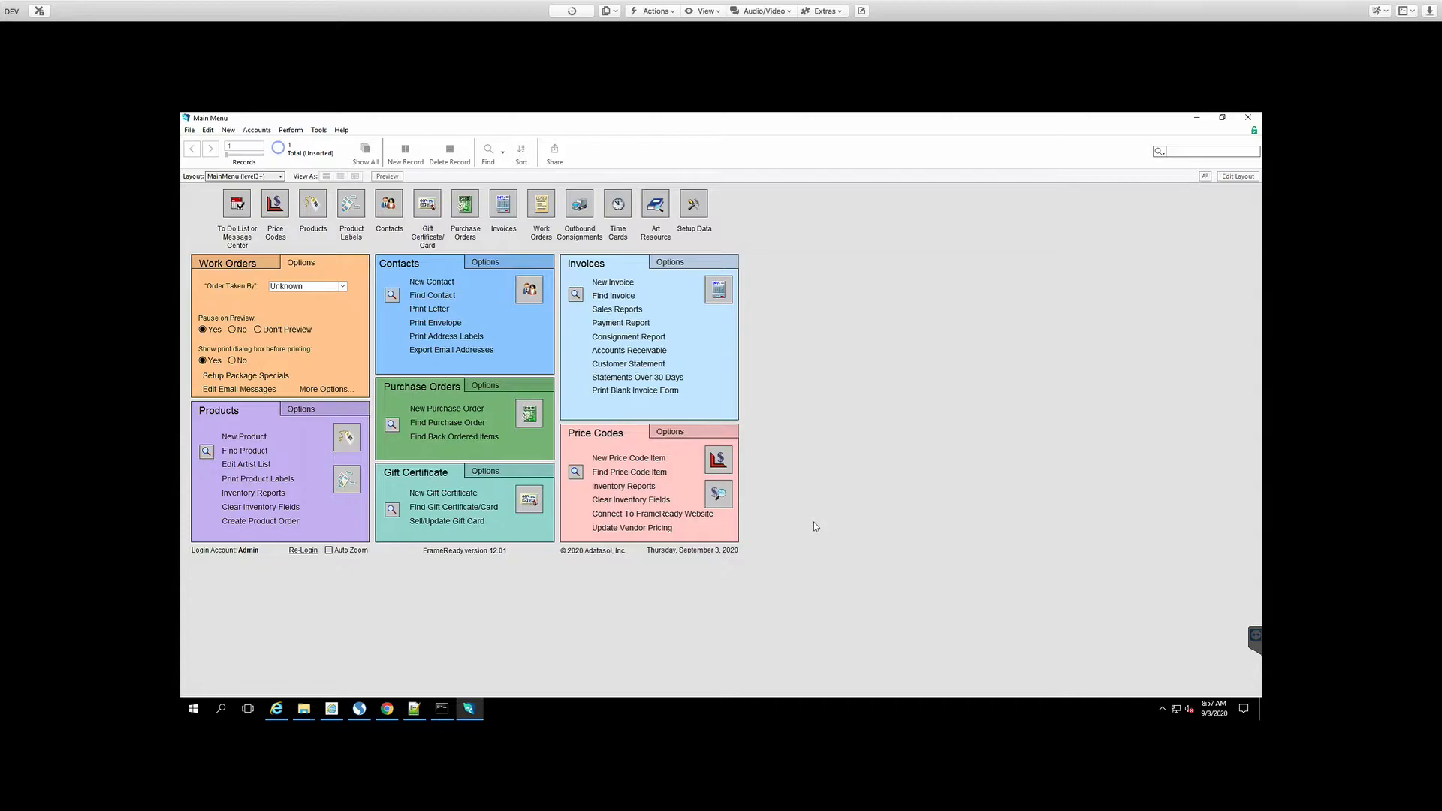
# Return to the existing work order and open the Gunnar Mat Creator template pricing list
pyautogui.click(267, 262)
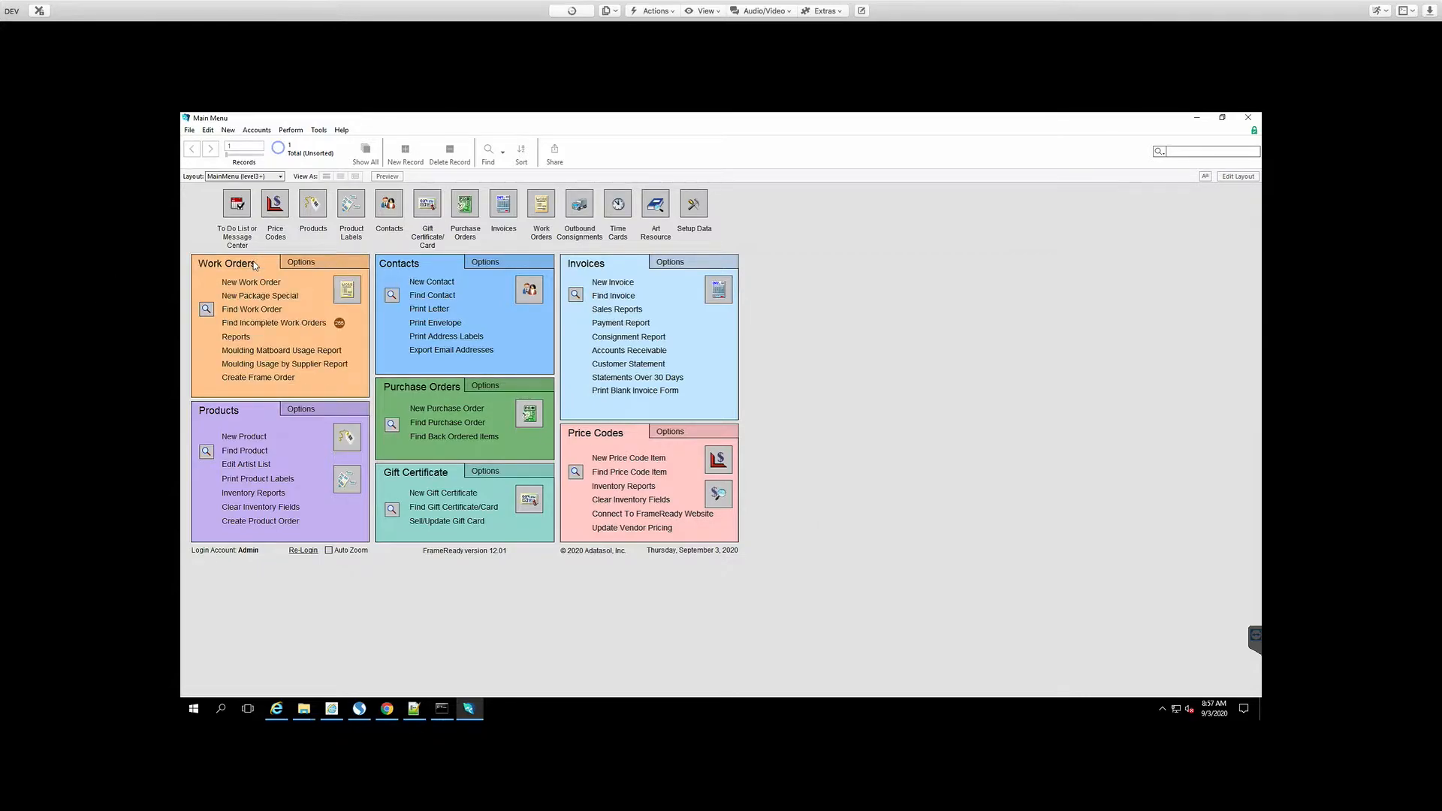
pyautogui.click(347, 295)
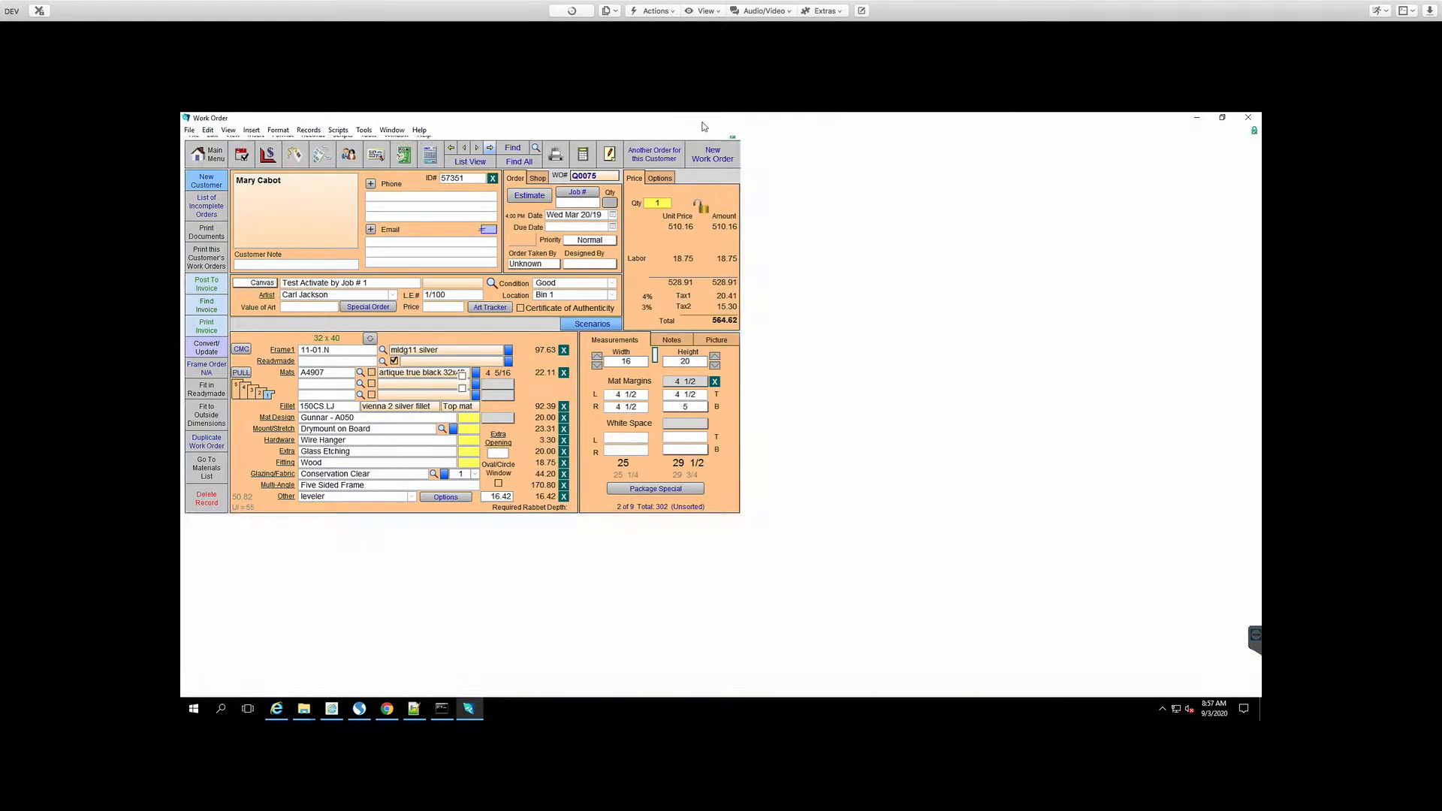
pyautogui.click(701, 120)
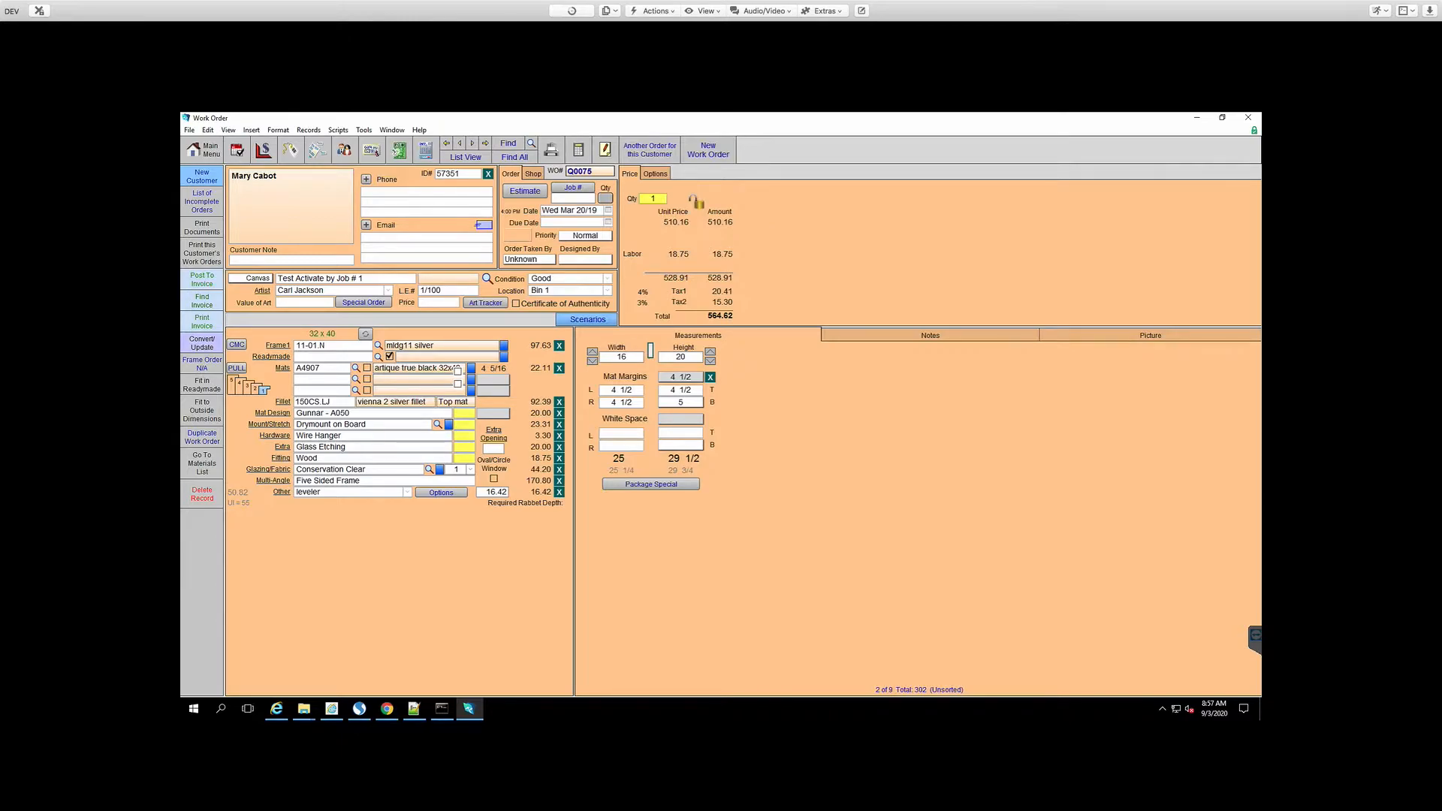
pyautogui.click(237, 346)
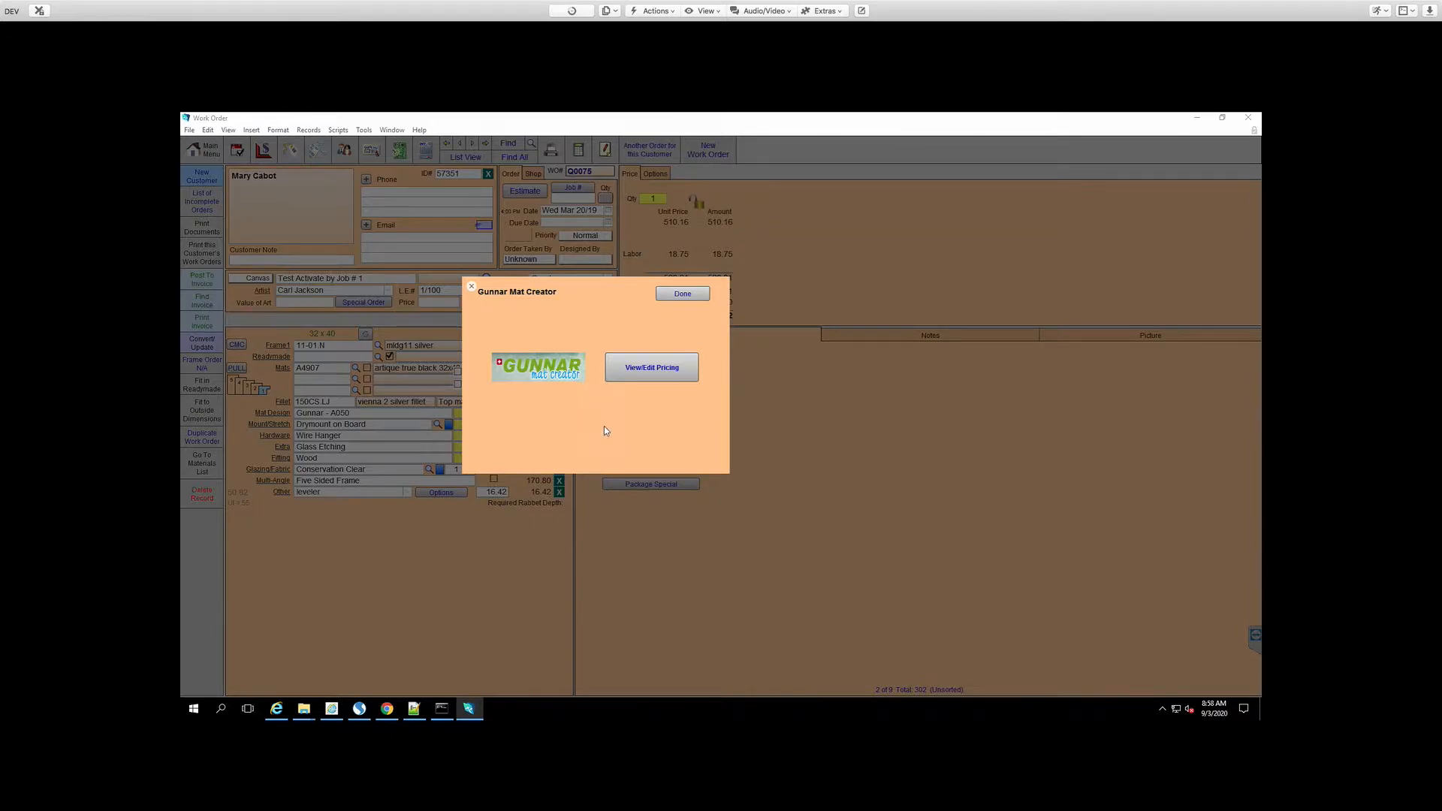
pyautogui.click(643, 373)
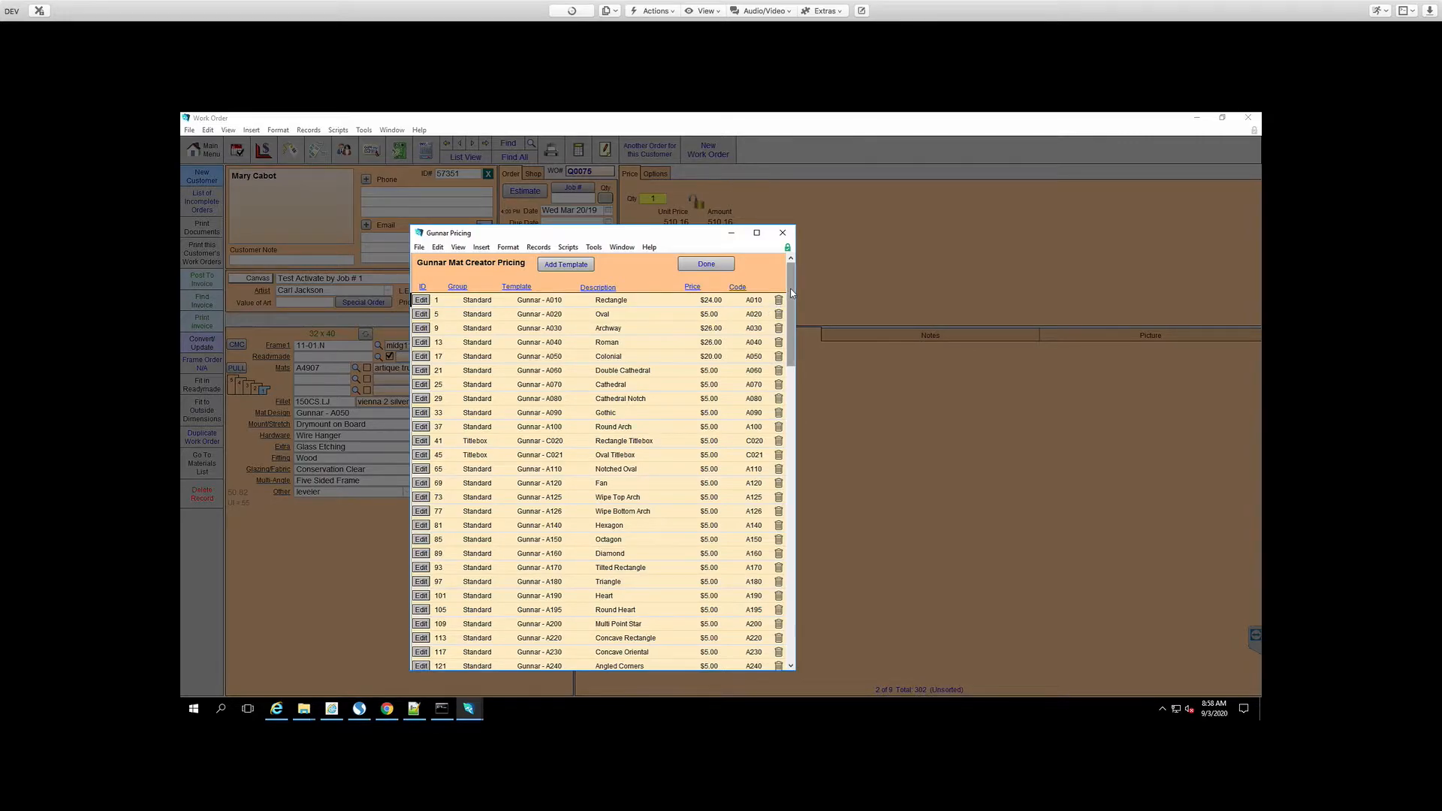
pyautogui.moveTo(791, 292); pyautogui.dragTo(799, 258)
# Set the price of the Double Cathedral template Gunnar - A060 to $25.00
pyautogui.click(421, 371)
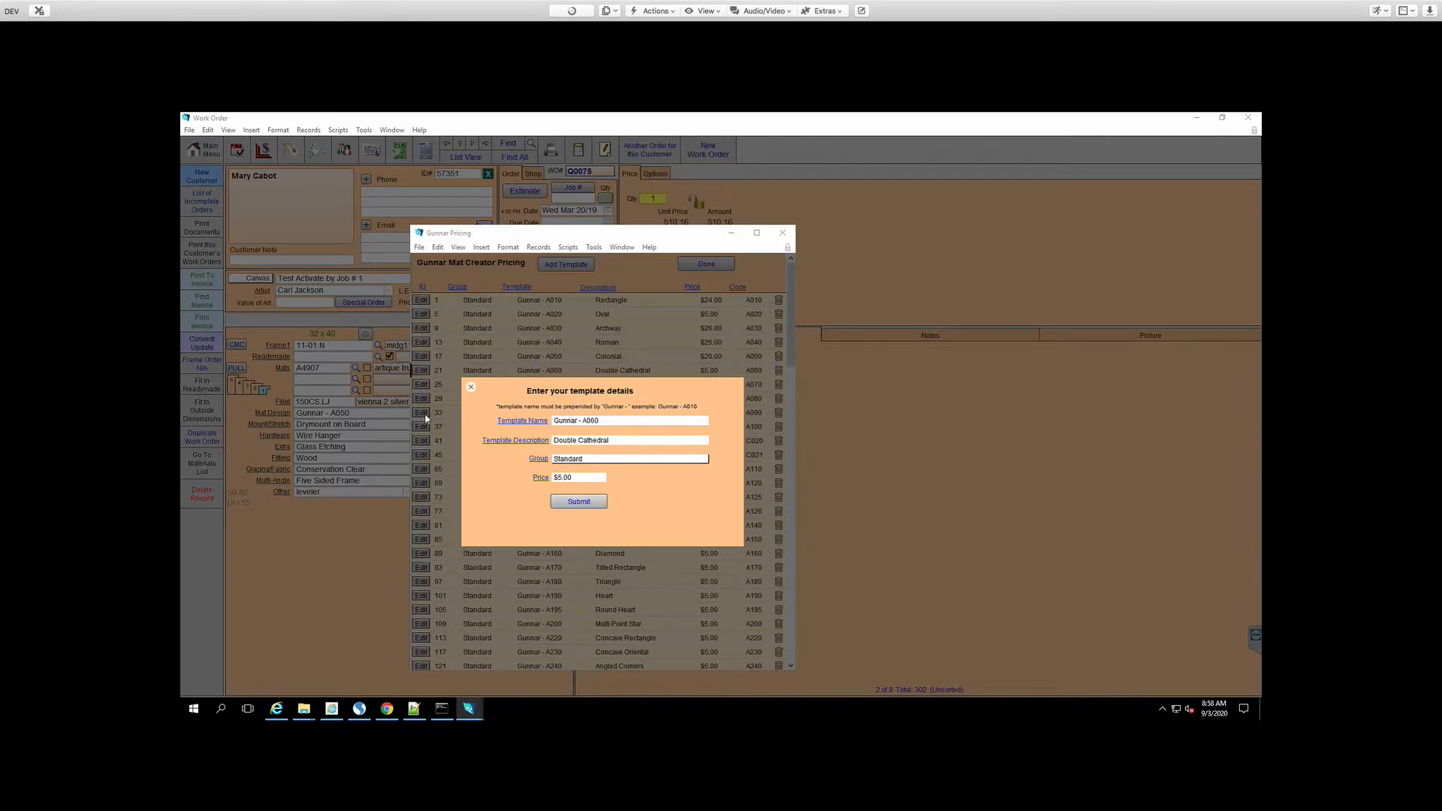
pyautogui.click(602, 460)
pyautogui.click(716, 442)
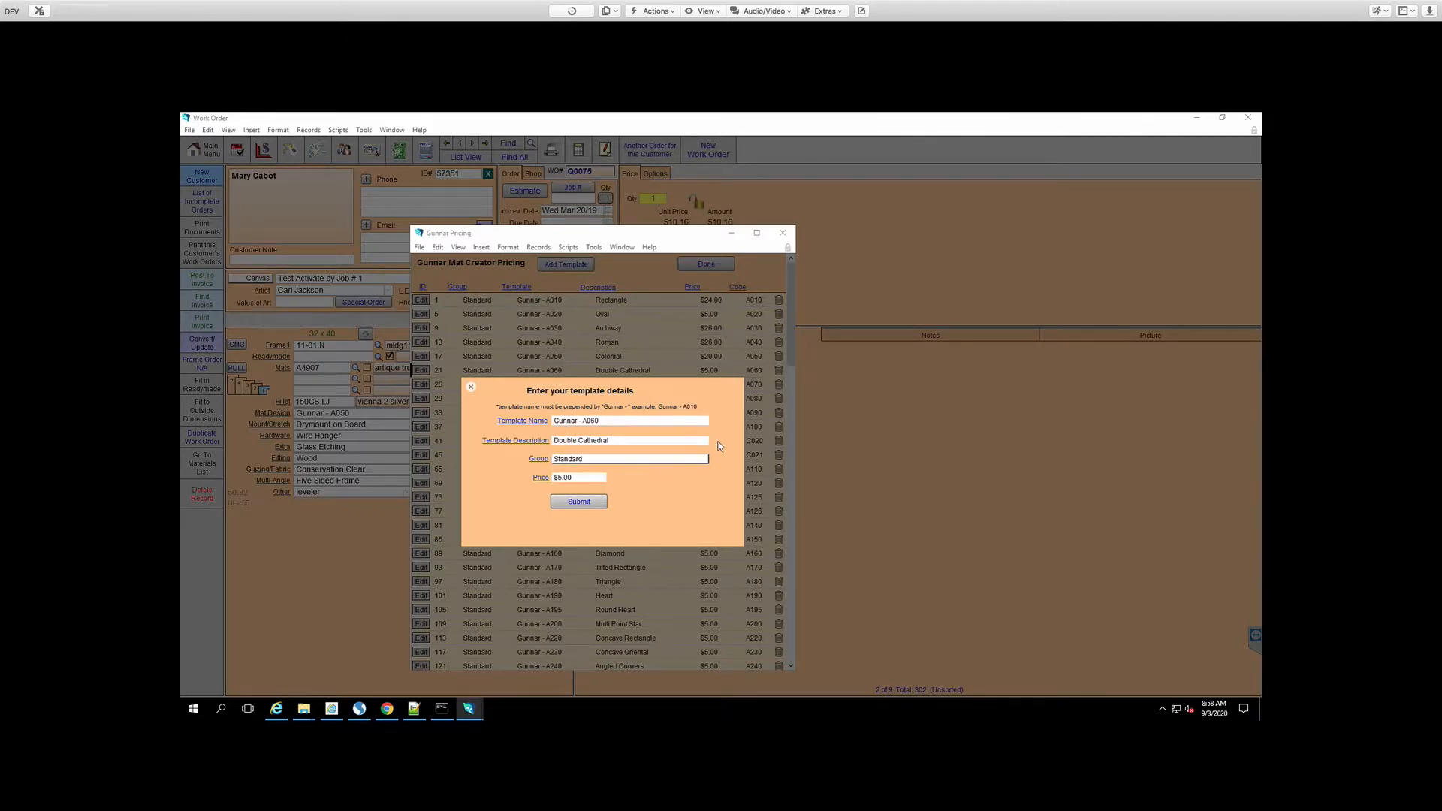
pyautogui.click(587, 477)
pyautogui.click(654, 489)
pyautogui.click(580, 502)
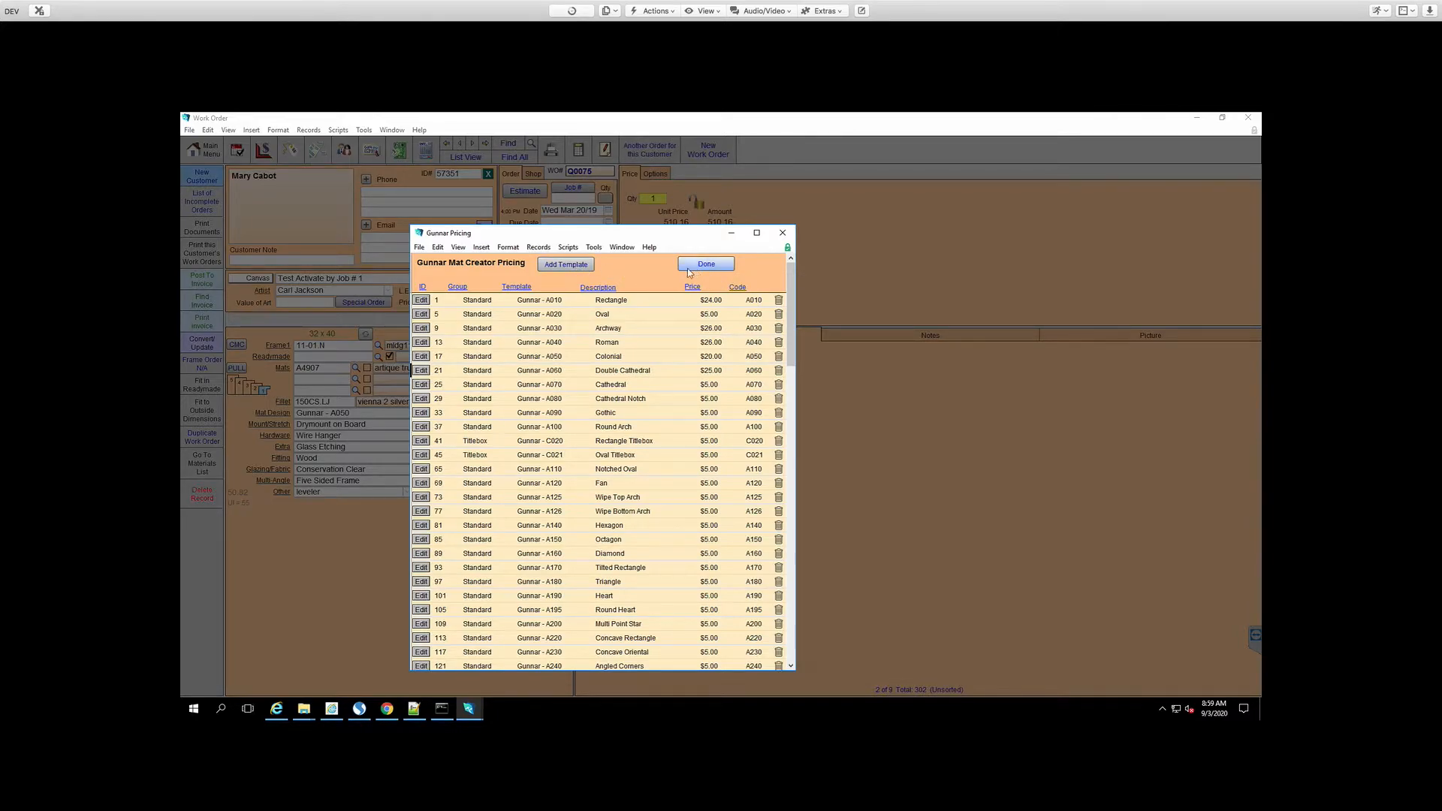
# Add a pricing template named Gunnar - Test with description Test Template, group Standard and price 25.00
pyautogui.click(569, 267)
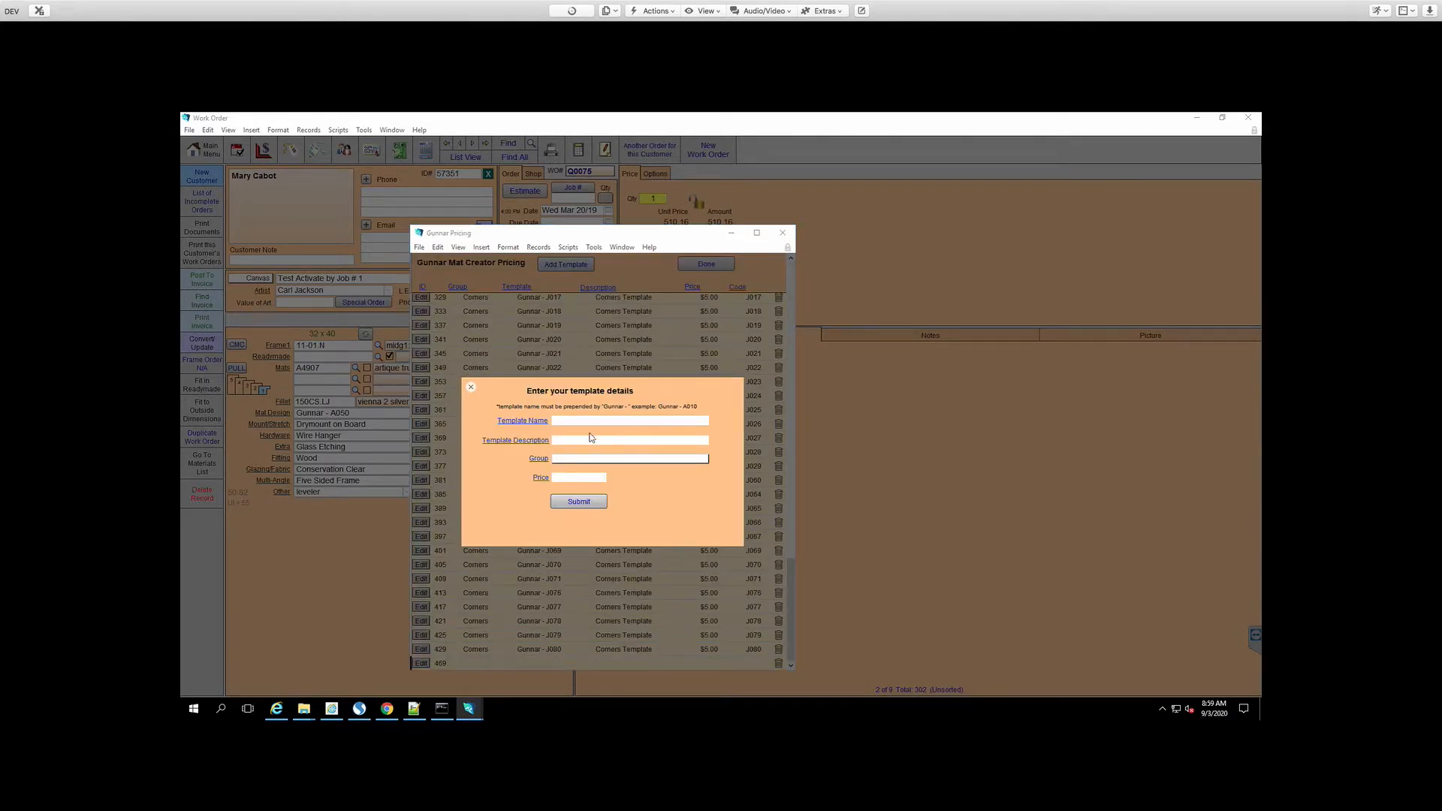
pyautogui.click(578, 421)
pyautogui.write('Guun')
pyautogui.press('BackSpace')
pyautogui.write('nnar - Test')
pyautogui.click(581, 441)
pyautogui.write('Test Template')
pyautogui.click(594, 460)
pyautogui.click(586, 461)
pyautogui.click(577, 476)
pyautogui.write('25.00')
pyautogui.click(584, 501)
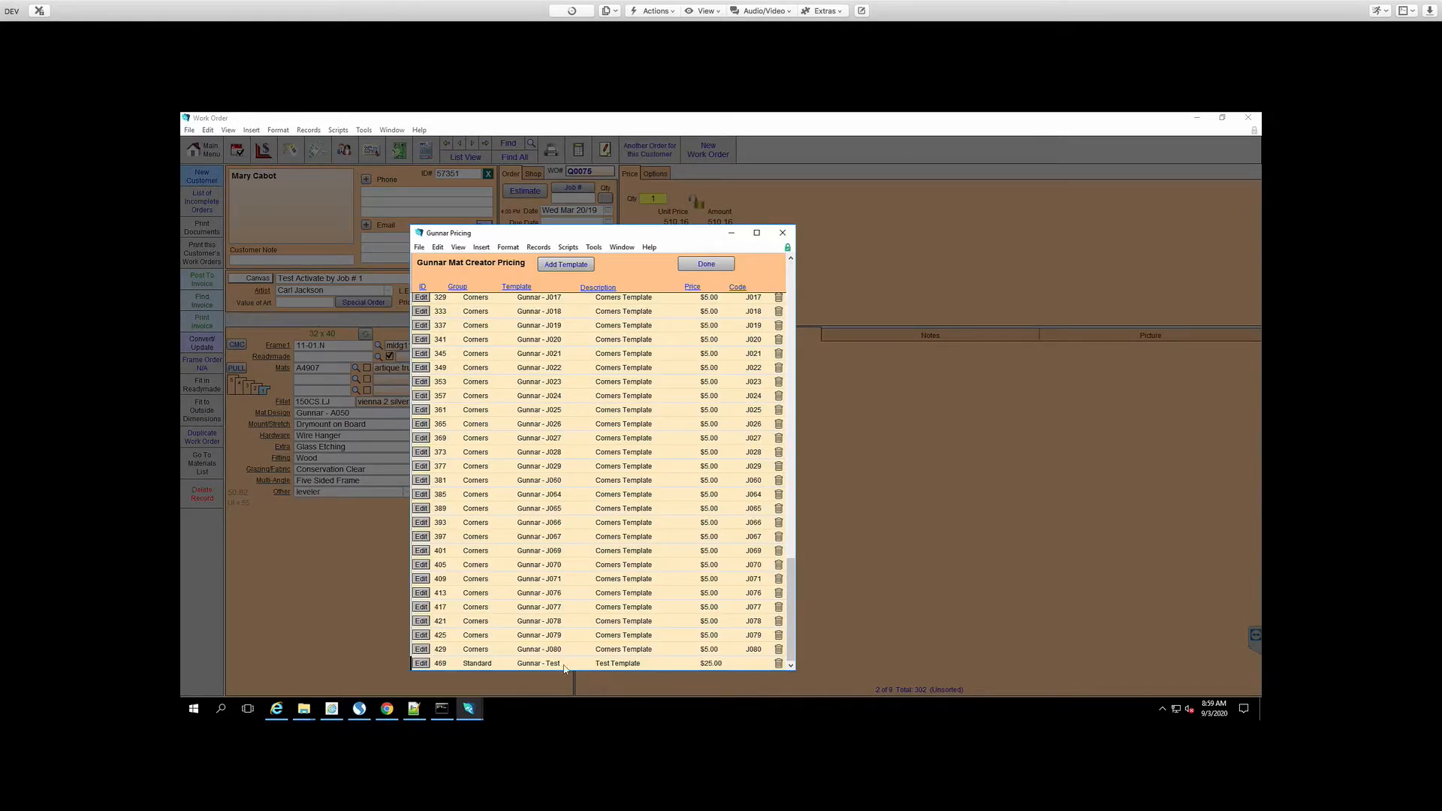
# Delete the Gunnar - Test template record from the pricing list
pyautogui.click(778, 665)
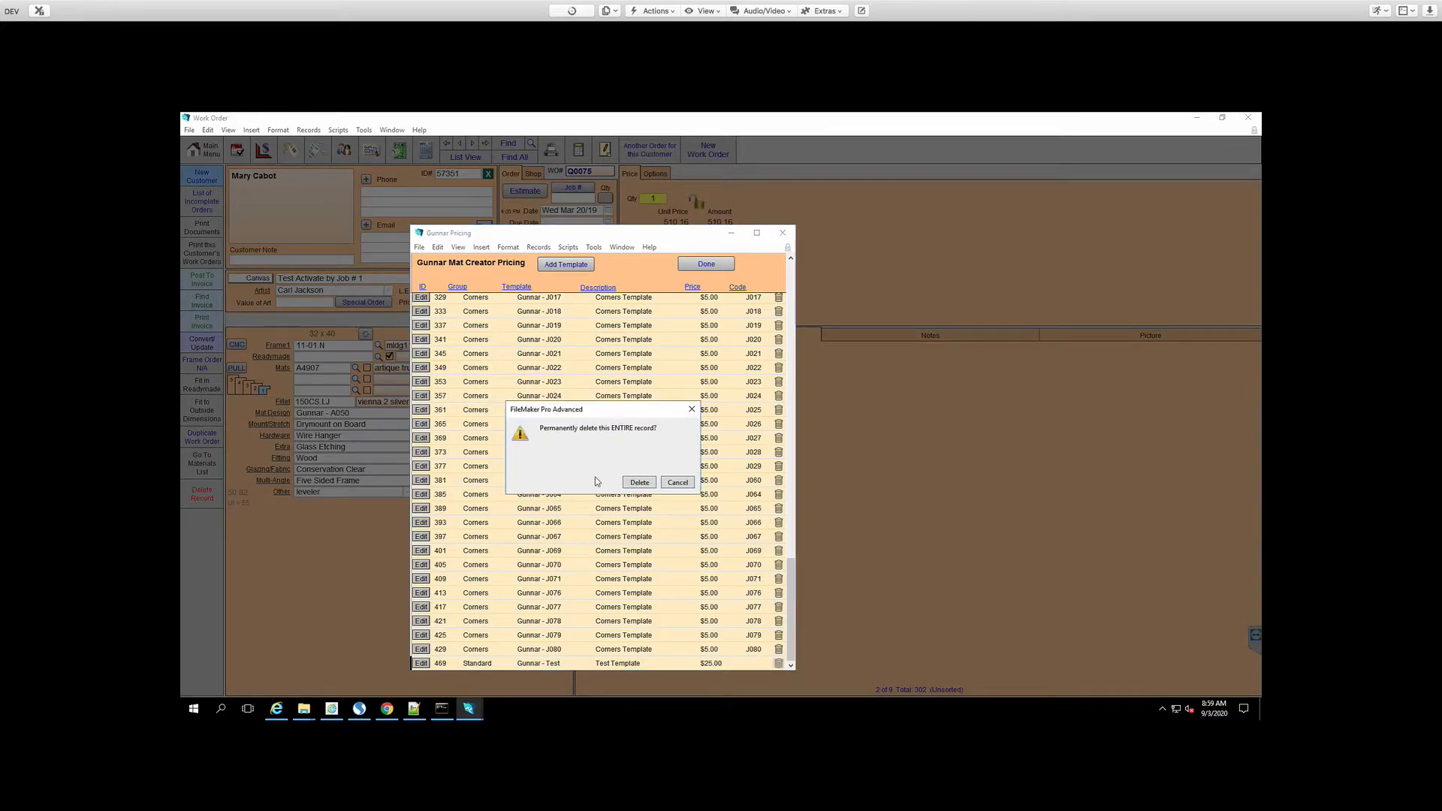
pyautogui.click(642, 484)
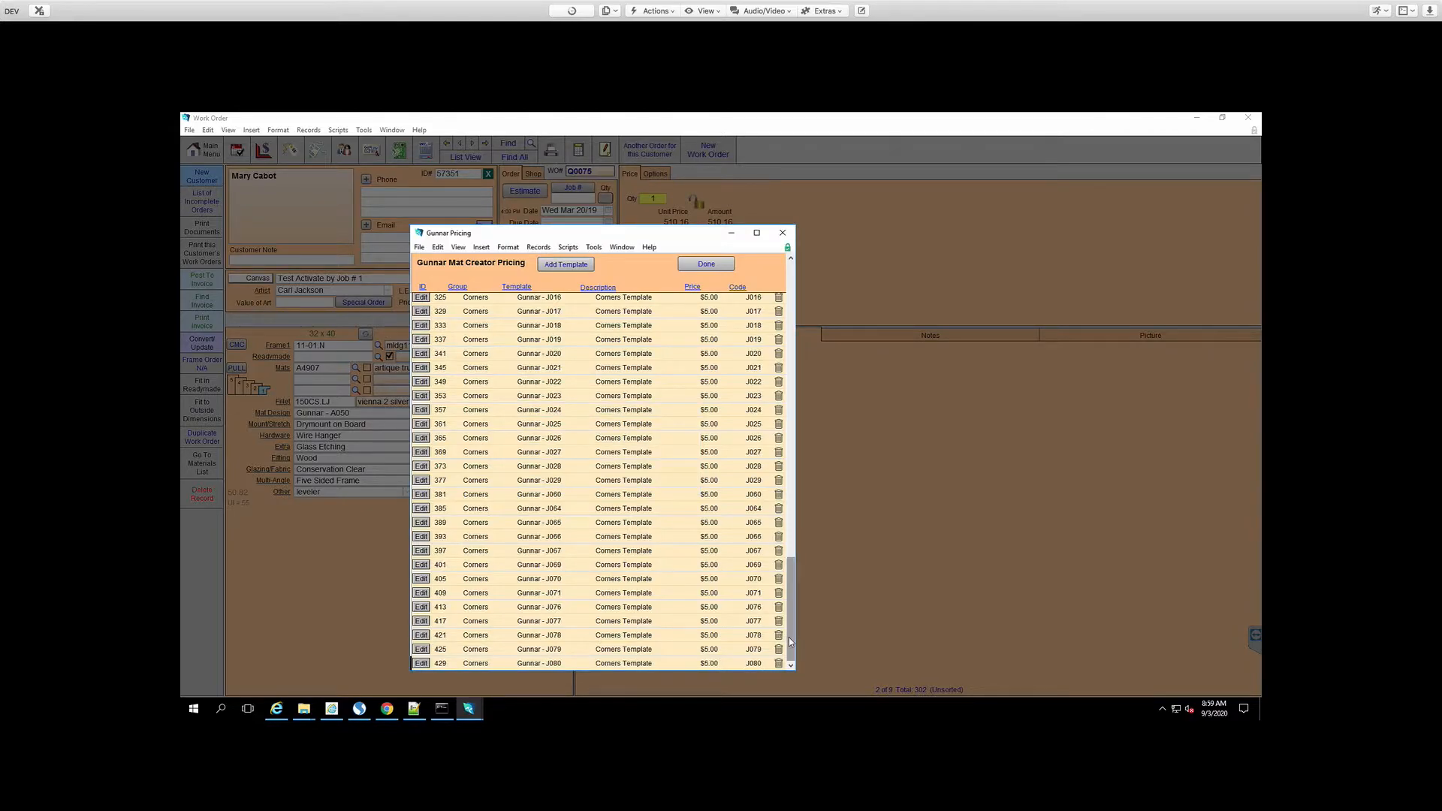
pyautogui.moveTo(789, 637); pyautogui.dragTo(810, 335)
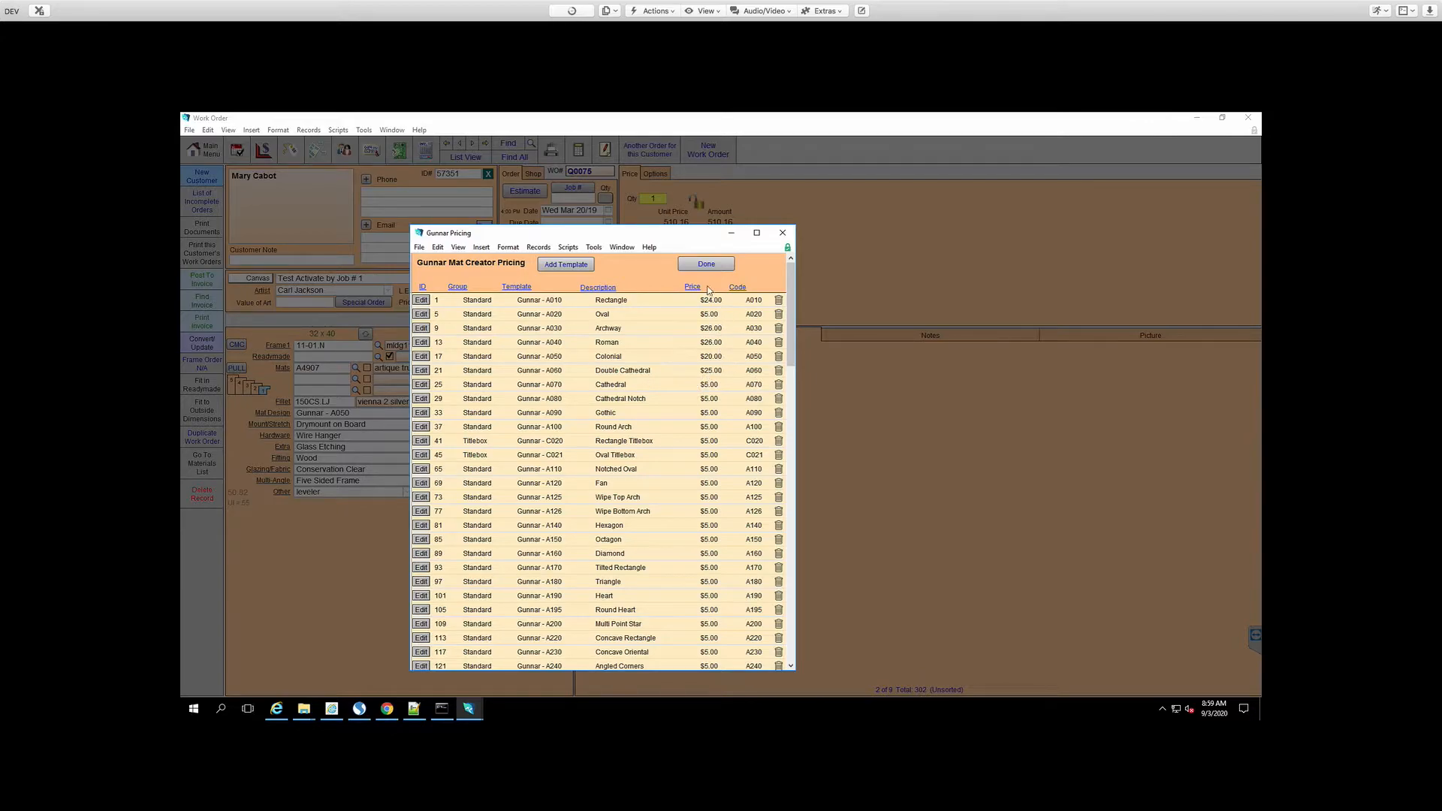
# Close the Gunnar pricing and Mat Creator windows, and clear the mat design line from the work order
pyautogui.click(706, 264)
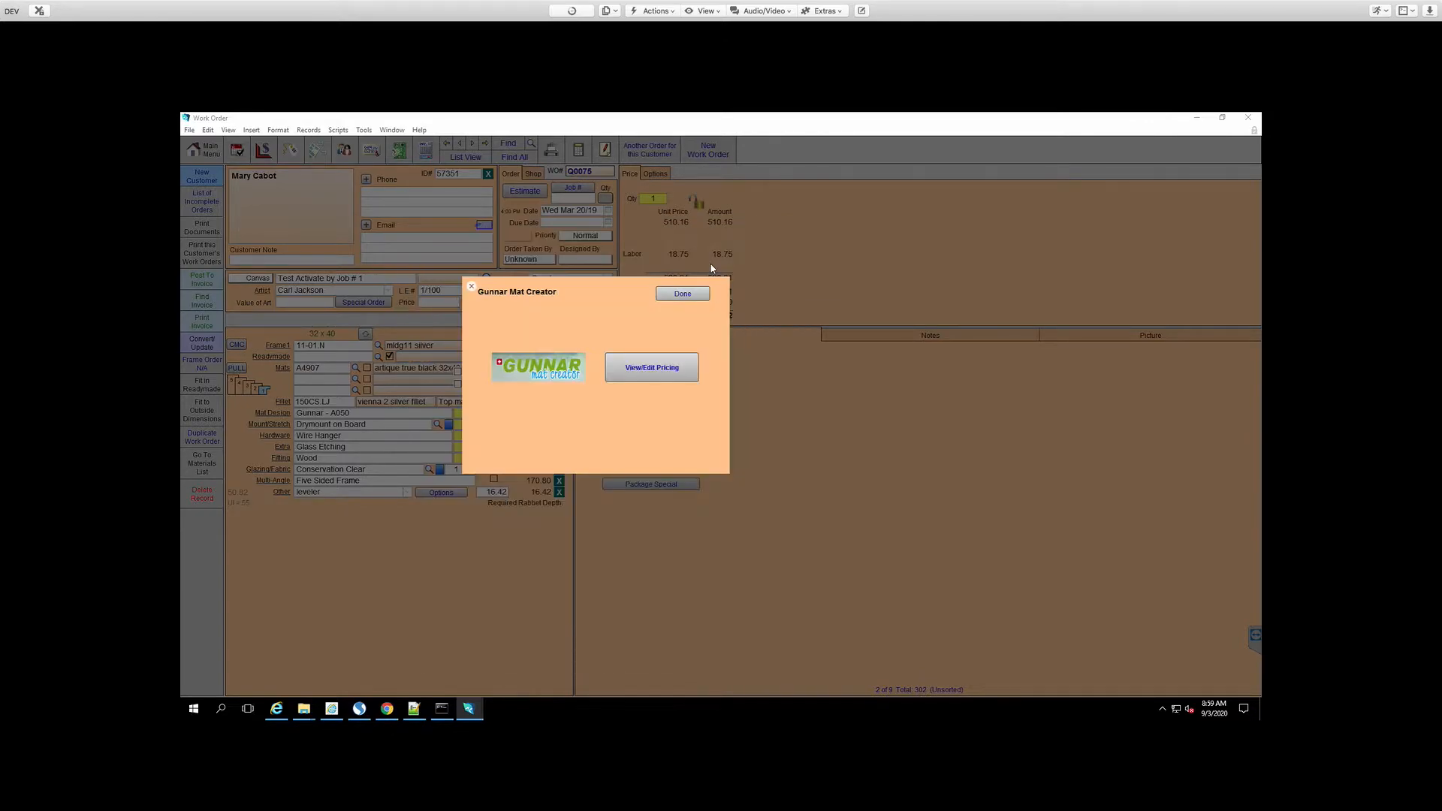
pyautogui.click(684, 295)
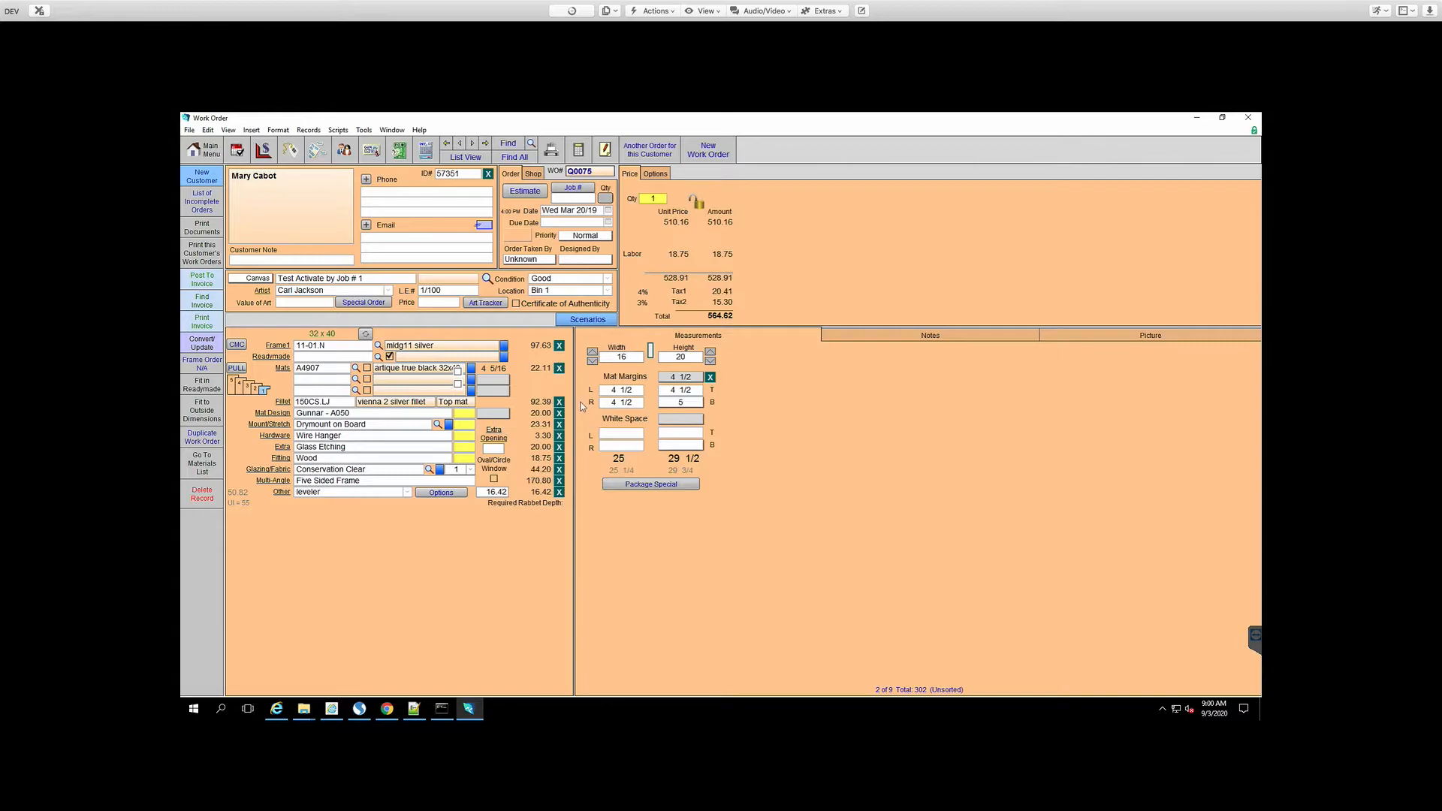
pyautogui.click(560, 415)
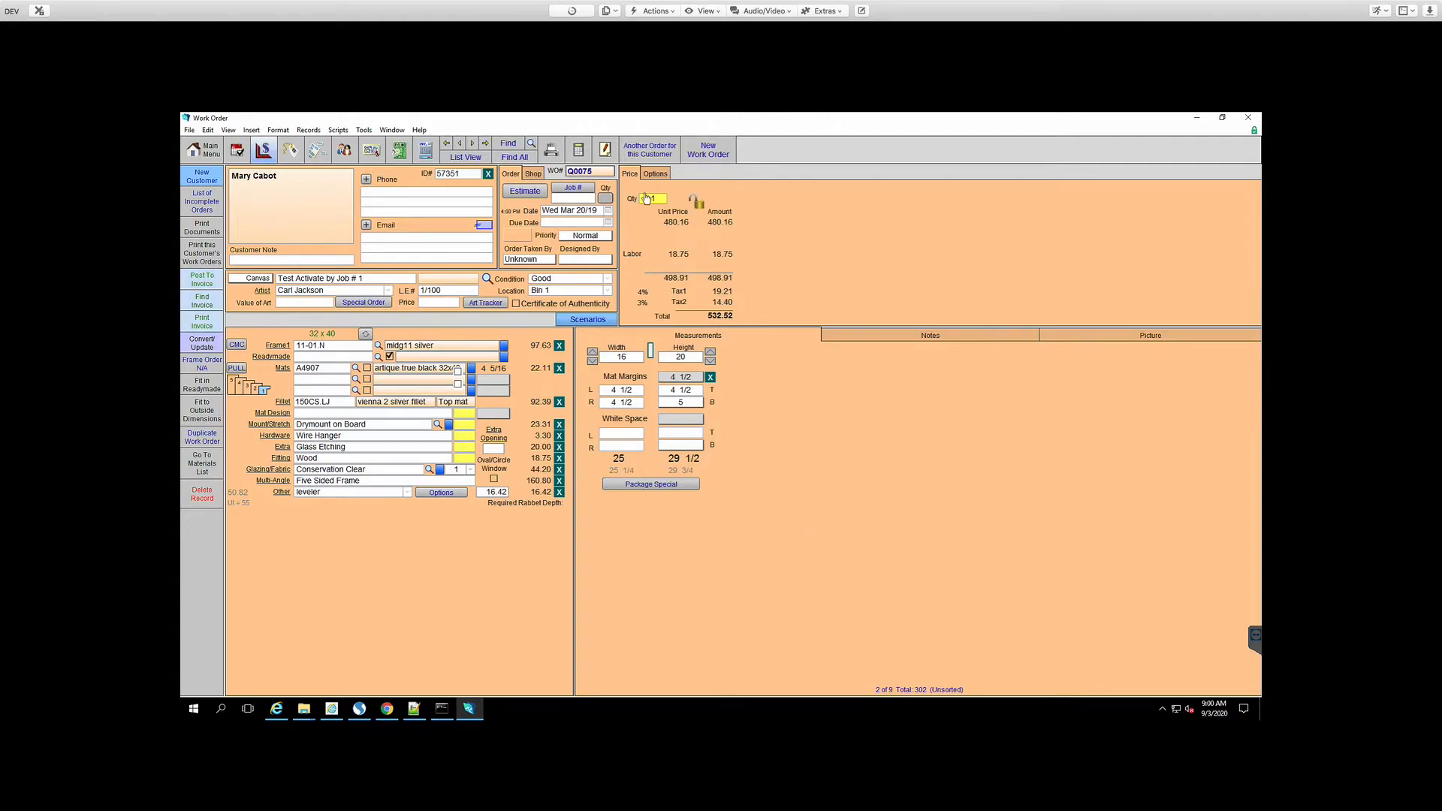
# Create a new work order with vertical artwork orientation and maximize its window
pyautogui.click(715, 157)
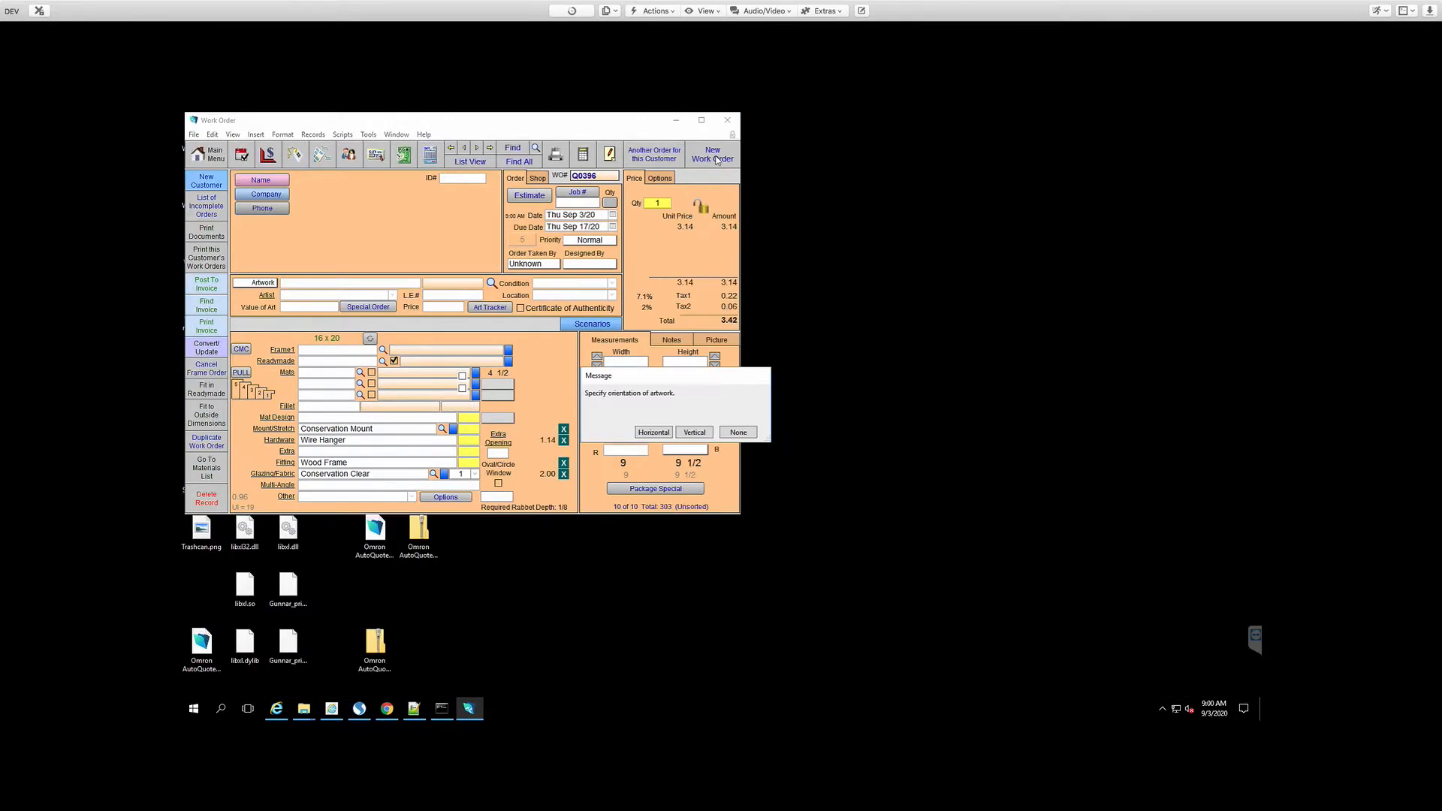
pyautogui.click(688, 435)
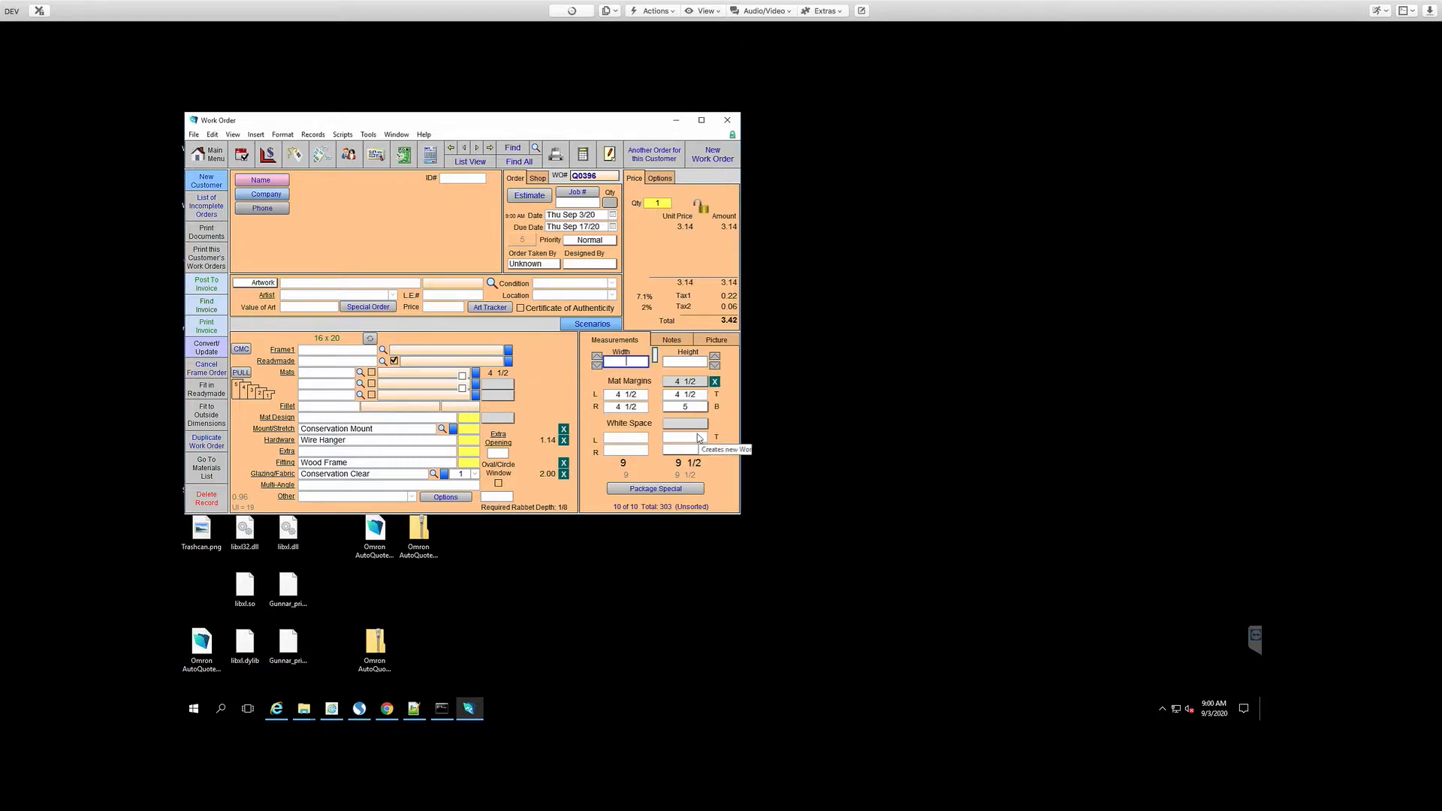
pyautogui.click(703, 122)
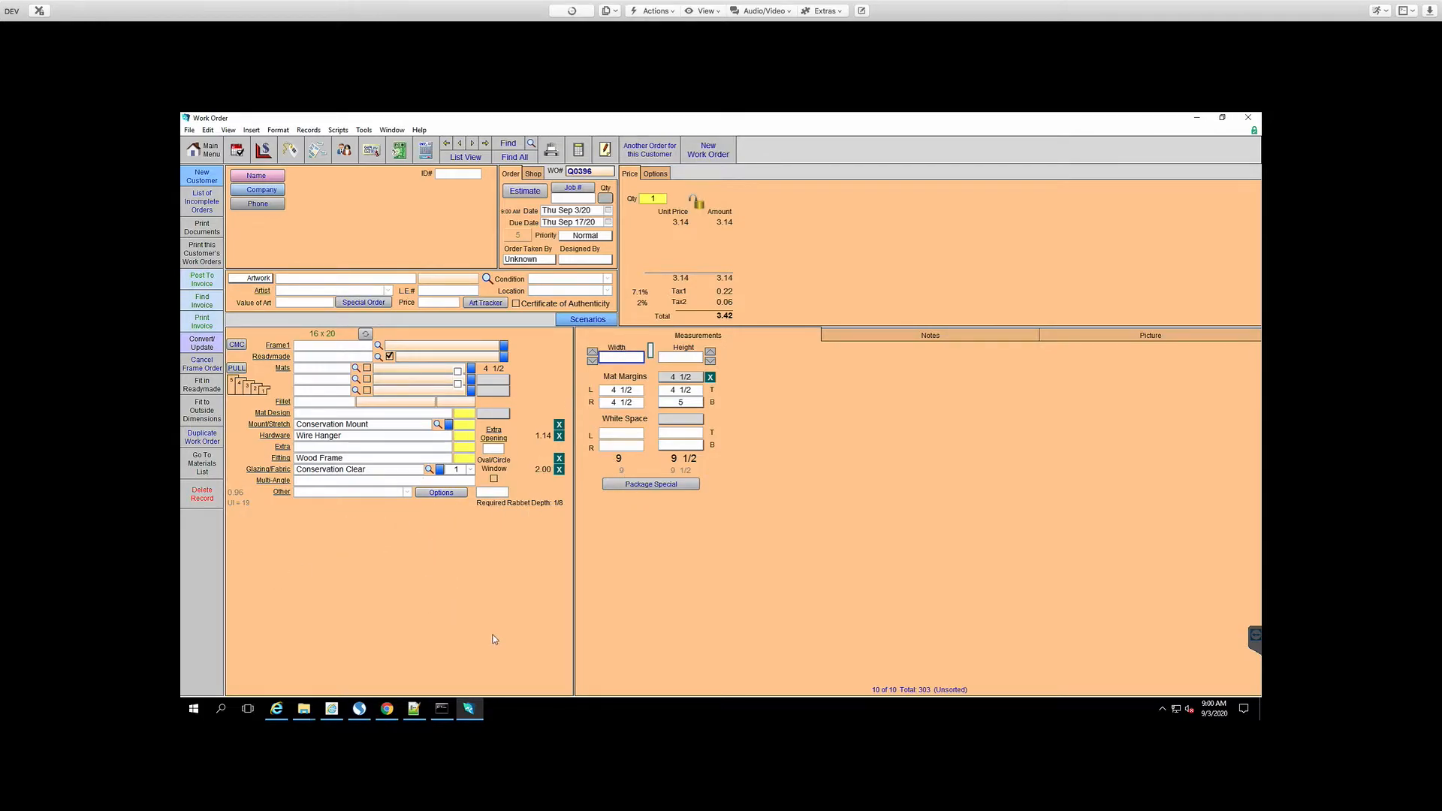
# Launch Gunnar MatCreator from the new work order and reposition its window over the order
pyautogui.click(237, 344)
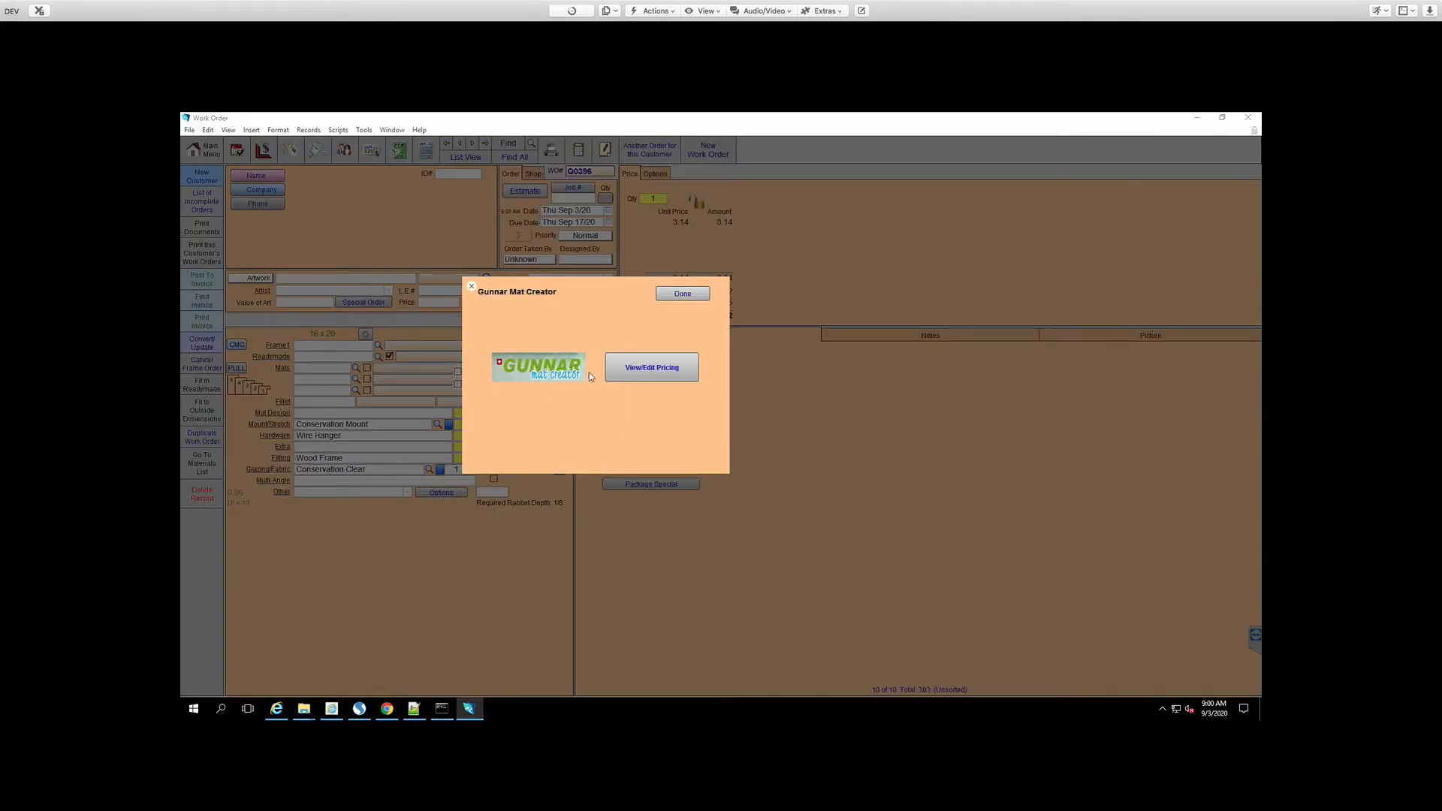
pyautogui.click(567, 376)
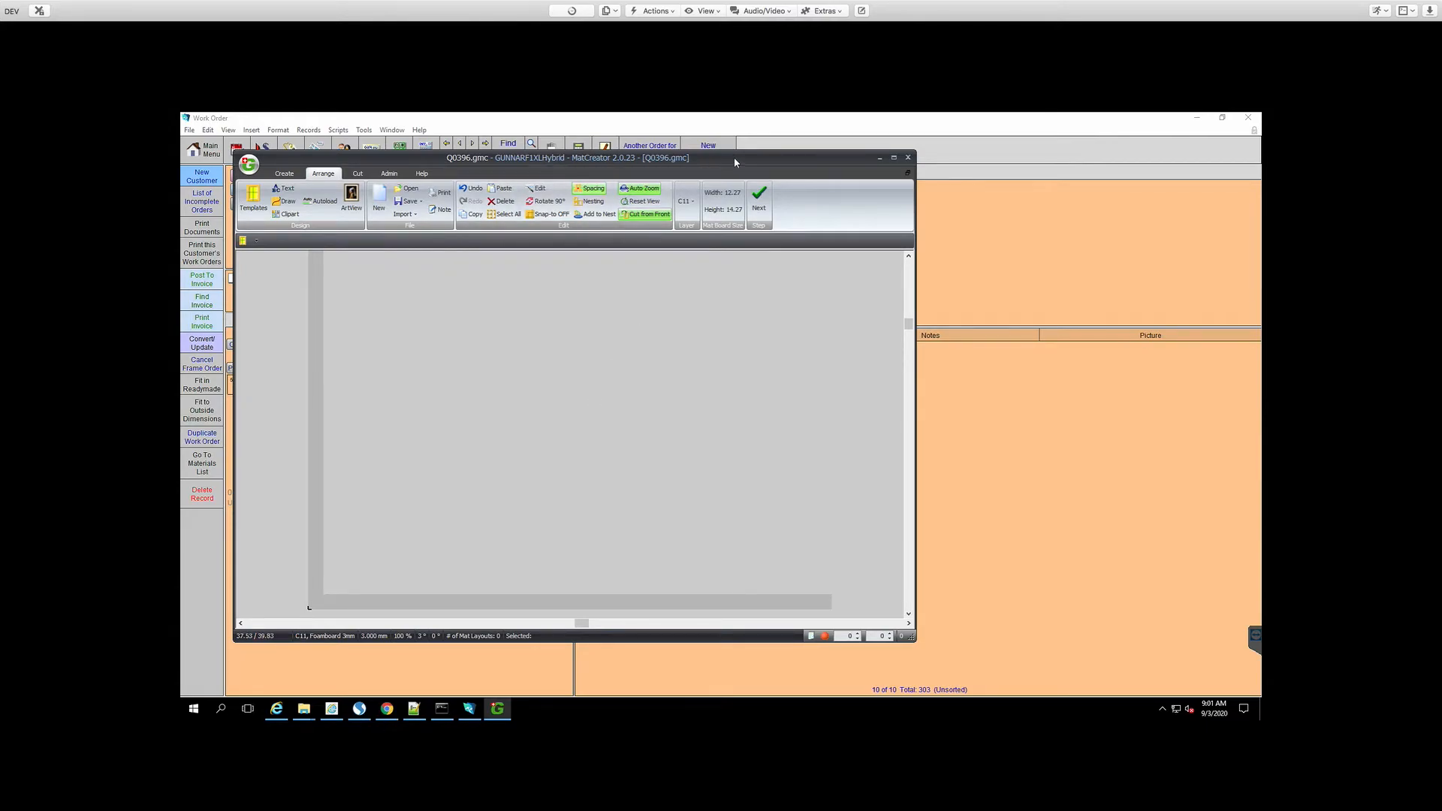
pyautogui.moveTo(733, 170); pyautogui.dragTo(805, 234)
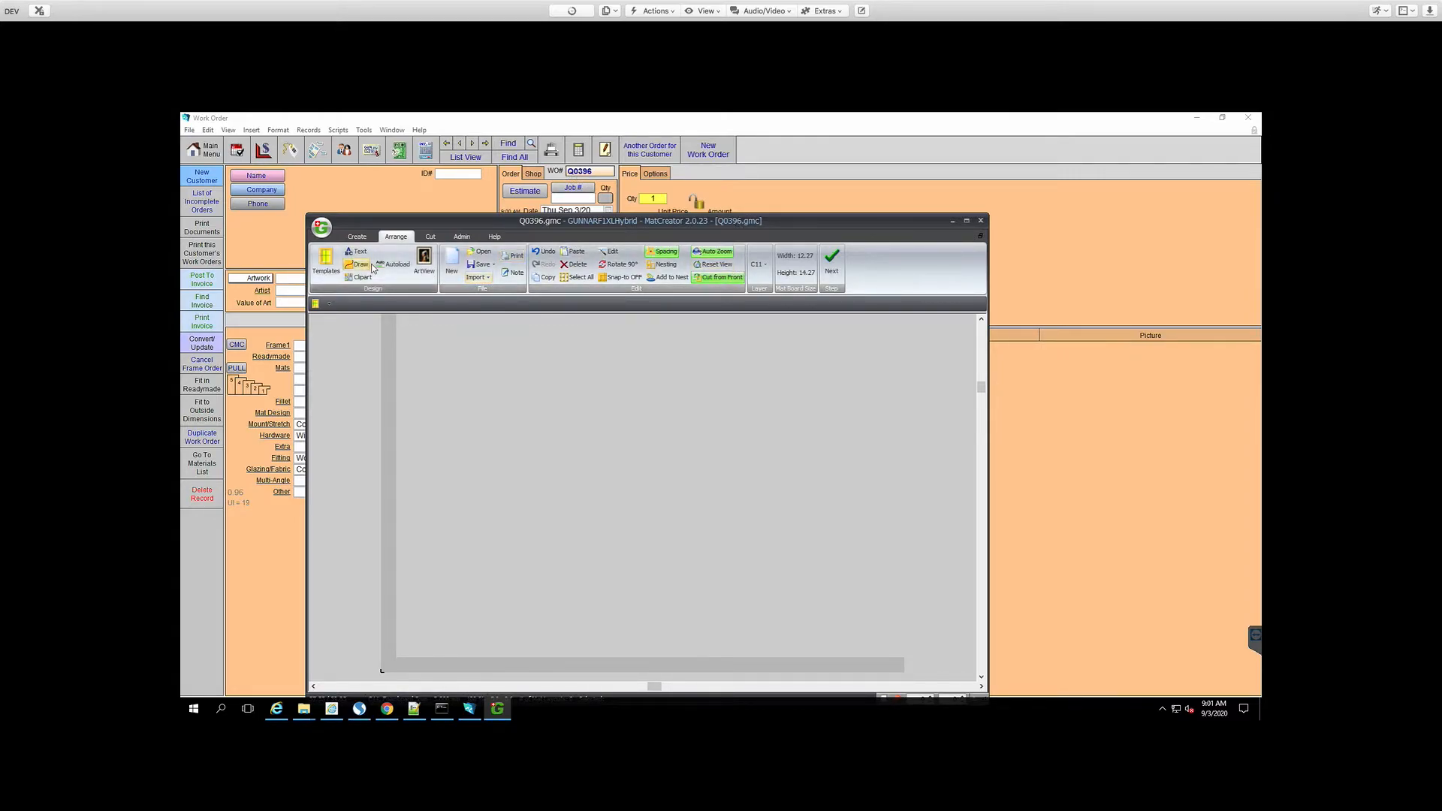
pyautogui.moveTo(456, 223); pyautogui.dragTo(470, 208)
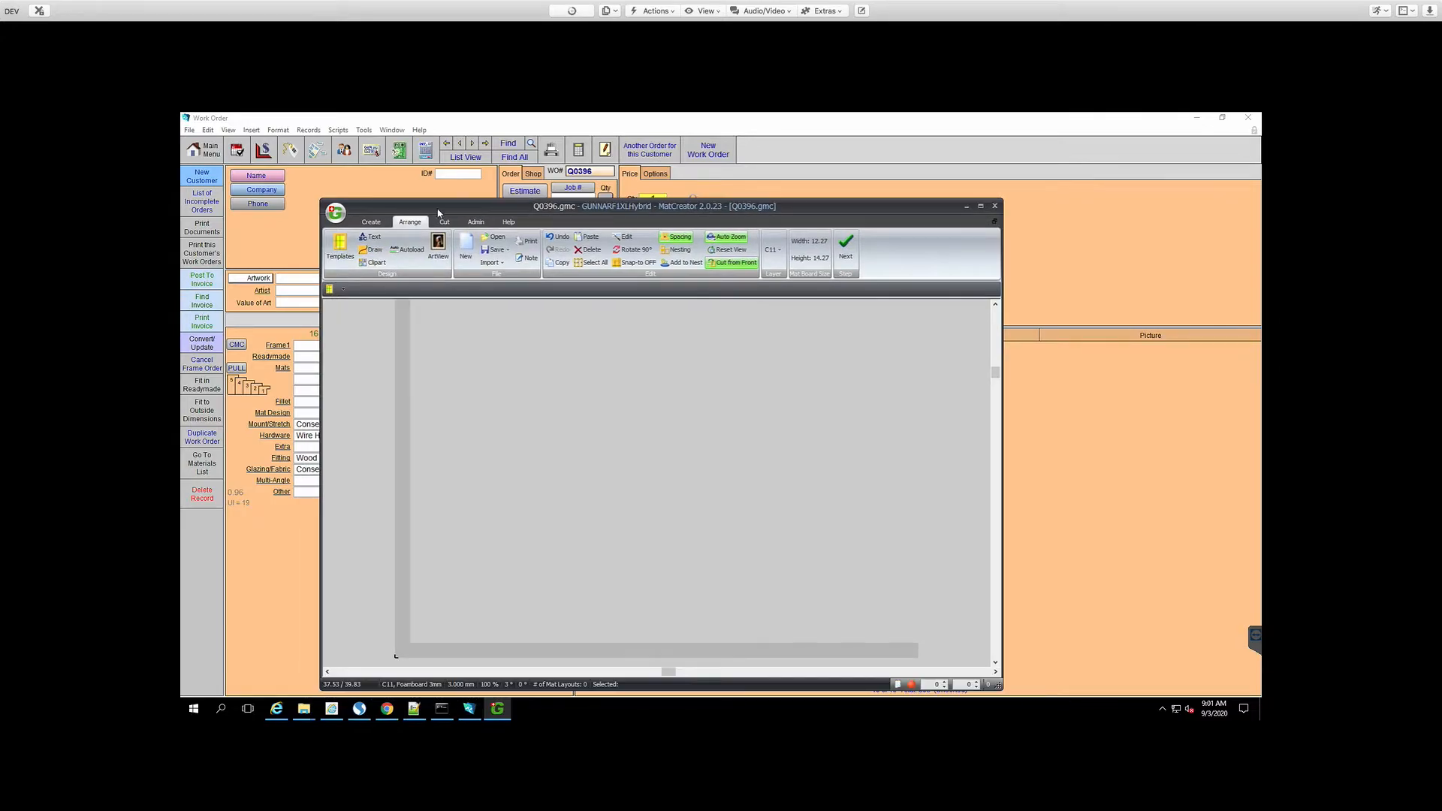
# Browse the Standard and Favorites template galleries and open the oval template A020 for a new mat layout
pyautogui.click(343, 249)
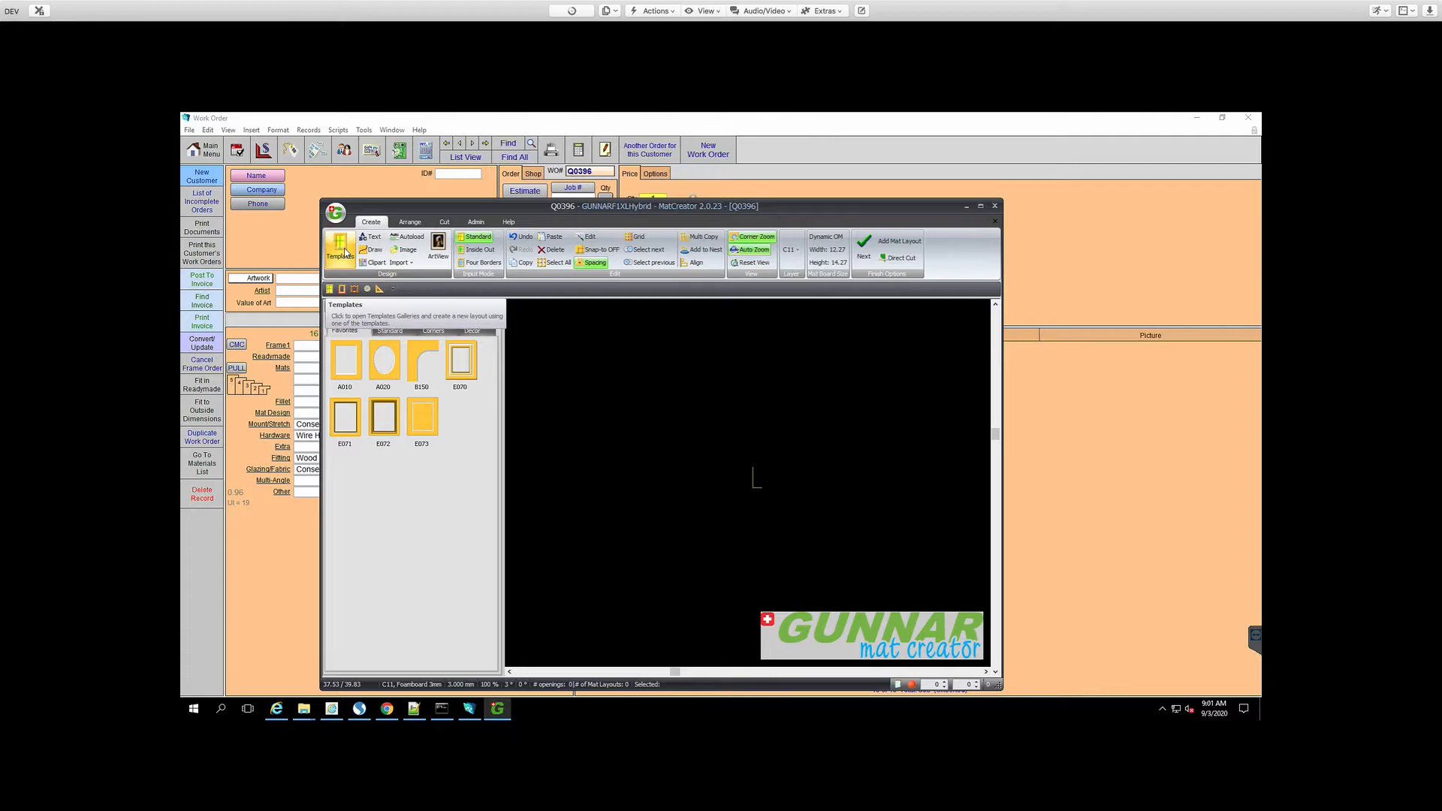
pyautogui.click(342, 320)
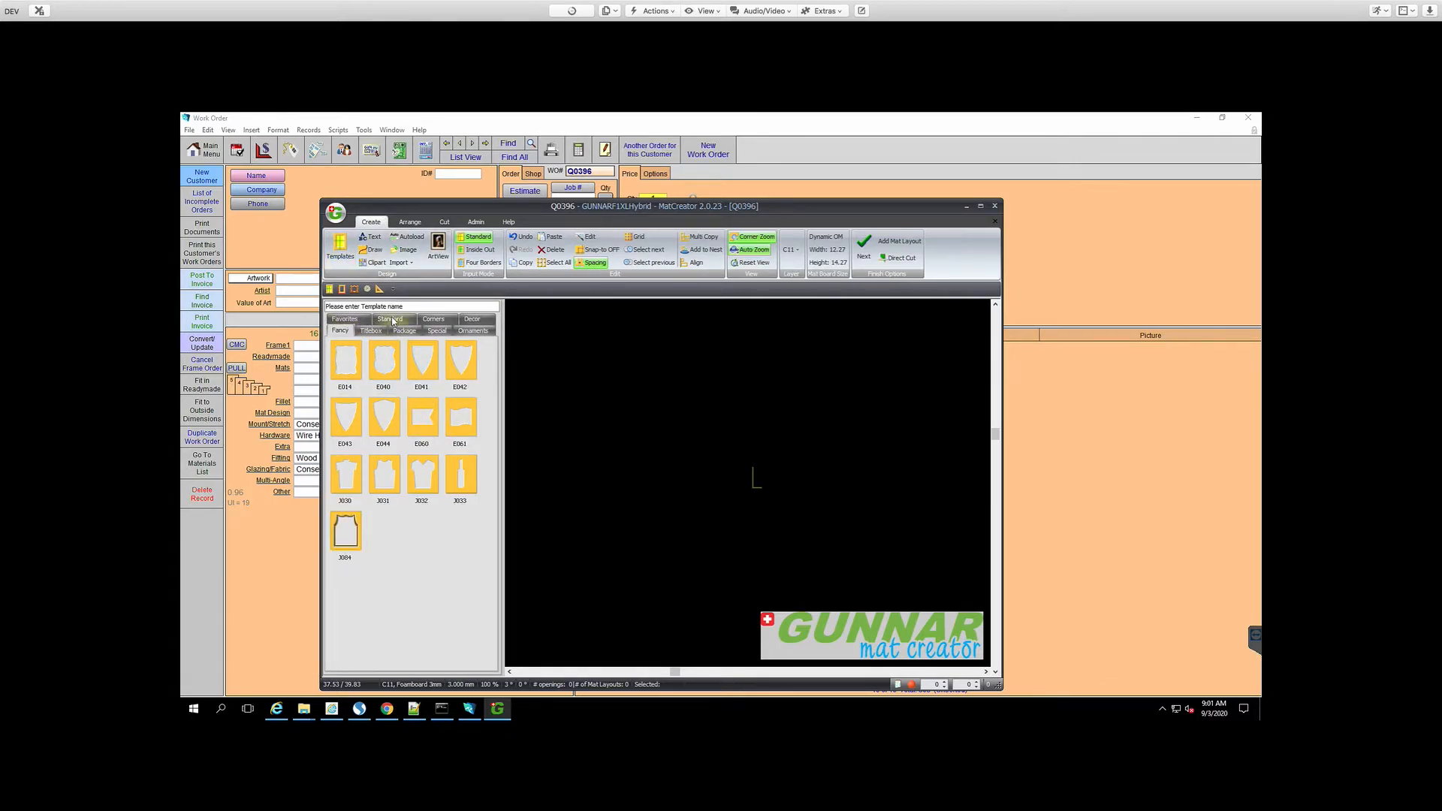
pyautogui.click(391, 320)
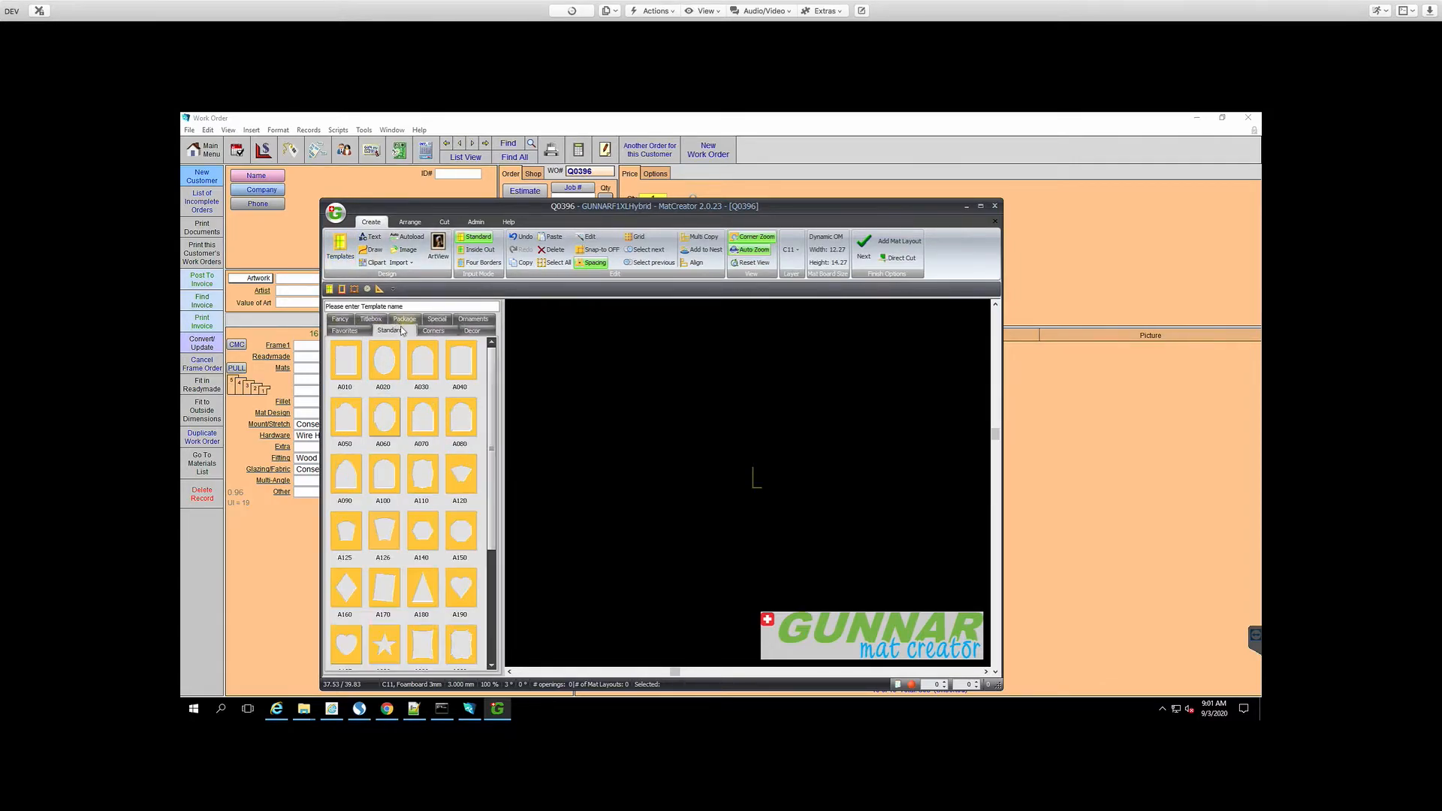
pyautogui.click(353, 331)
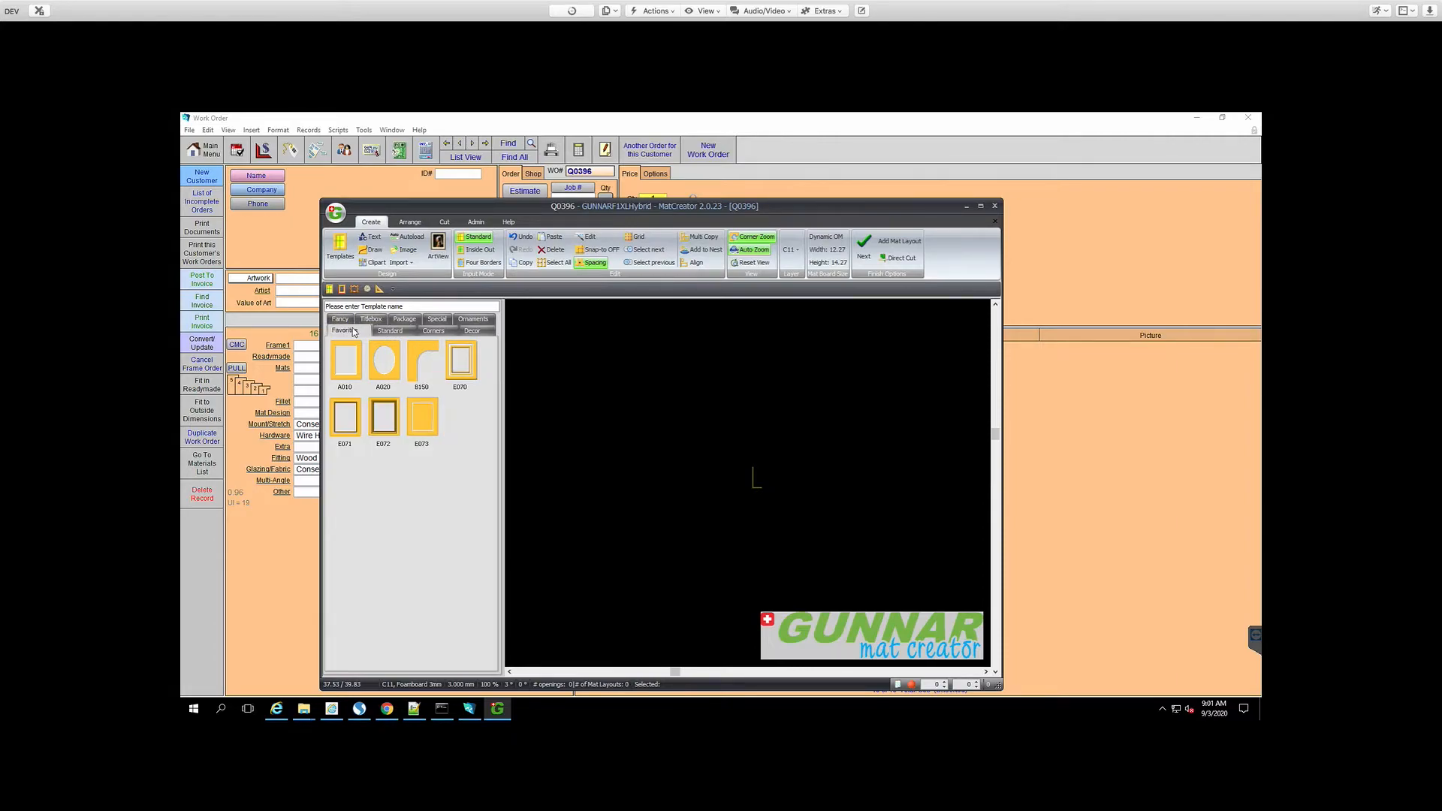
pyautogui.doubleClick(387, 371)
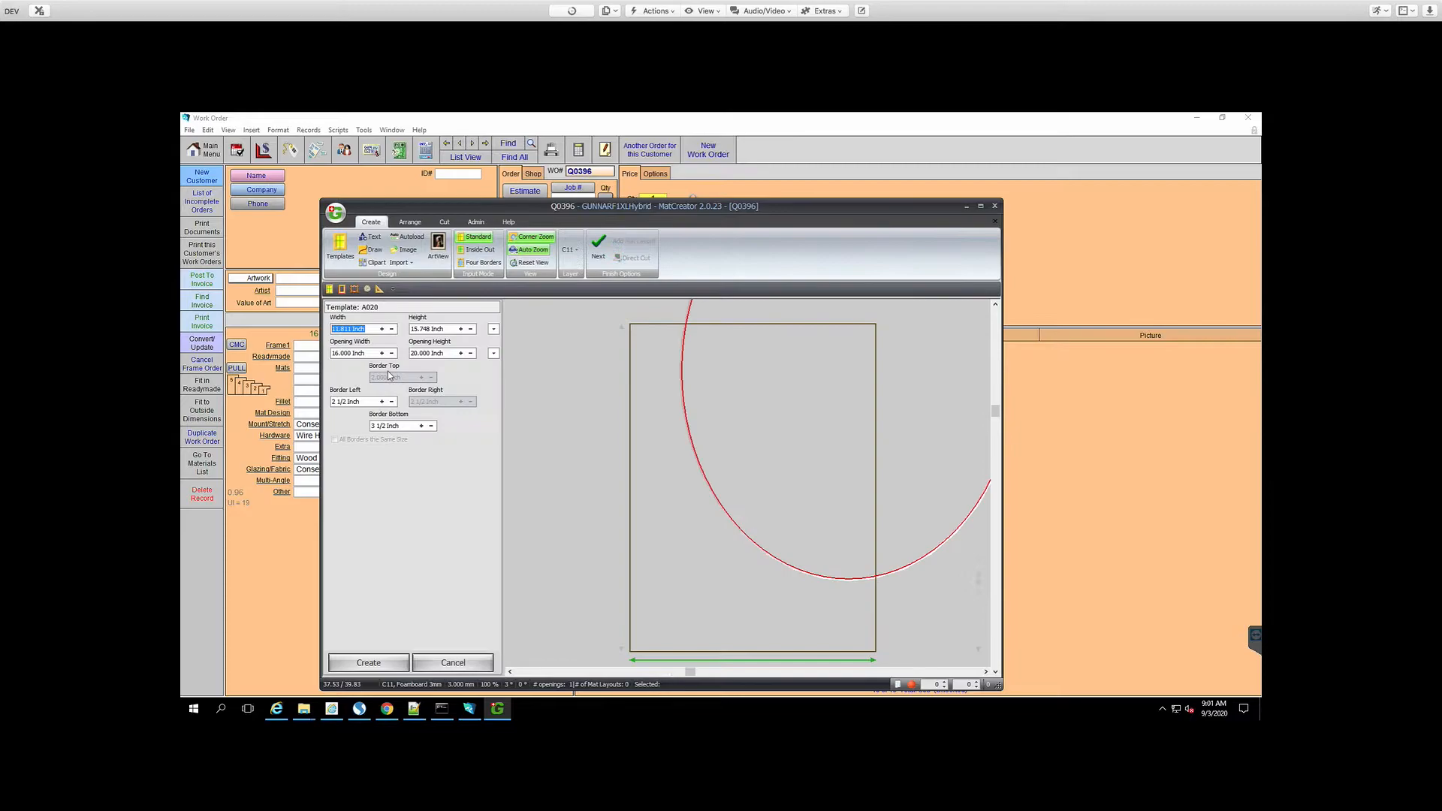
# Set the A020 oval mat's outer width to 20 inches and its height to 24 inches
pyautogui.click(368, 328)
pyautogui.moveTo(371, 329); pyautogui.dragTo(307, 325)
pyautogui.write('20')
pyautogui.click(442, 328)
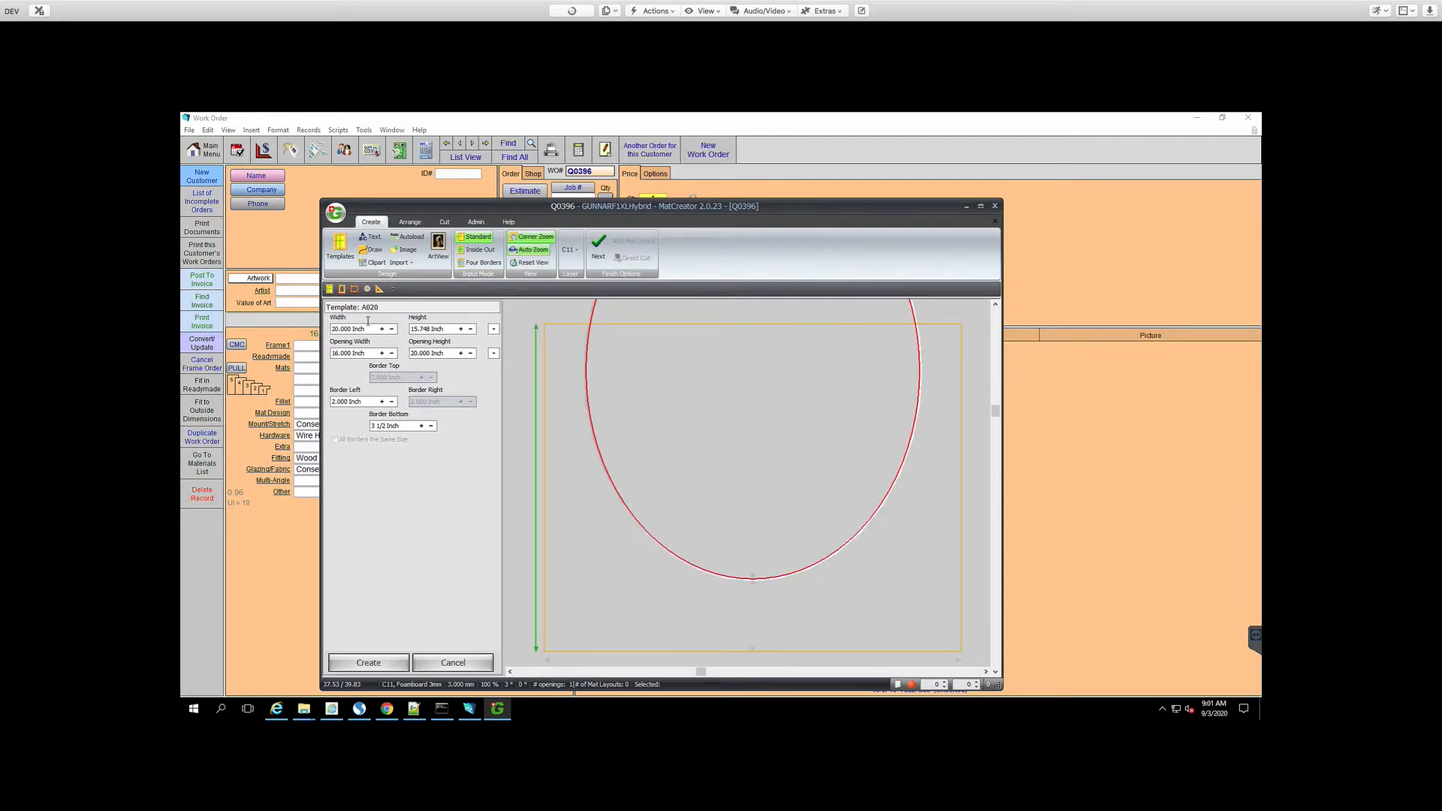
pyautogui.write('24')
# Set the oval opening to 8 inches wide by 10 inches high and create the mat layout
pyautogui.click(365, 353)
pyautogui.moveTo(367, 353); pyautogui.dragTo(315, 350)
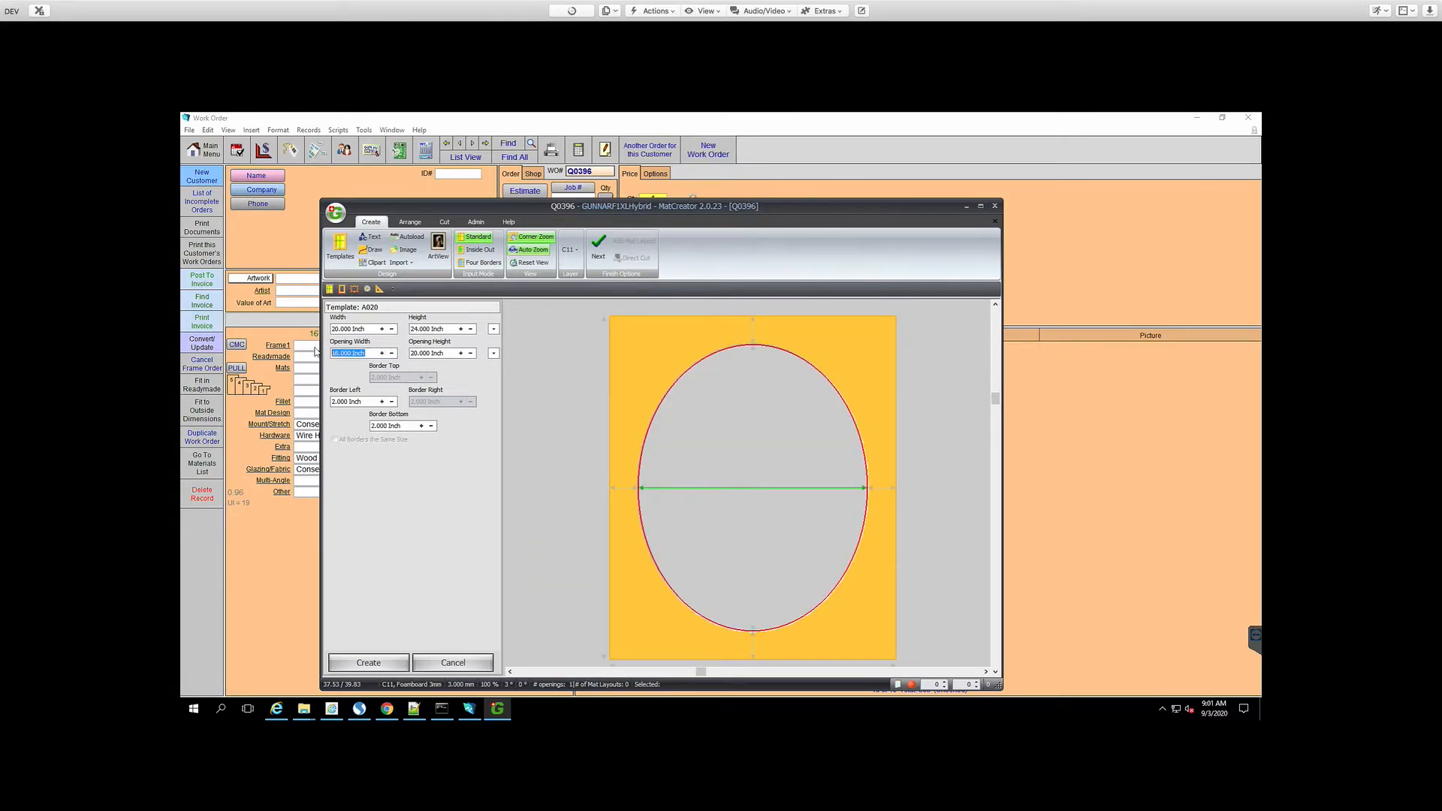
pyautogui.write('8')
pyautogui.click(448, 353)
pyautogui.moveTo(449, 353); pyautogui.dragTo(398, 350)
pyautogui.write('10')
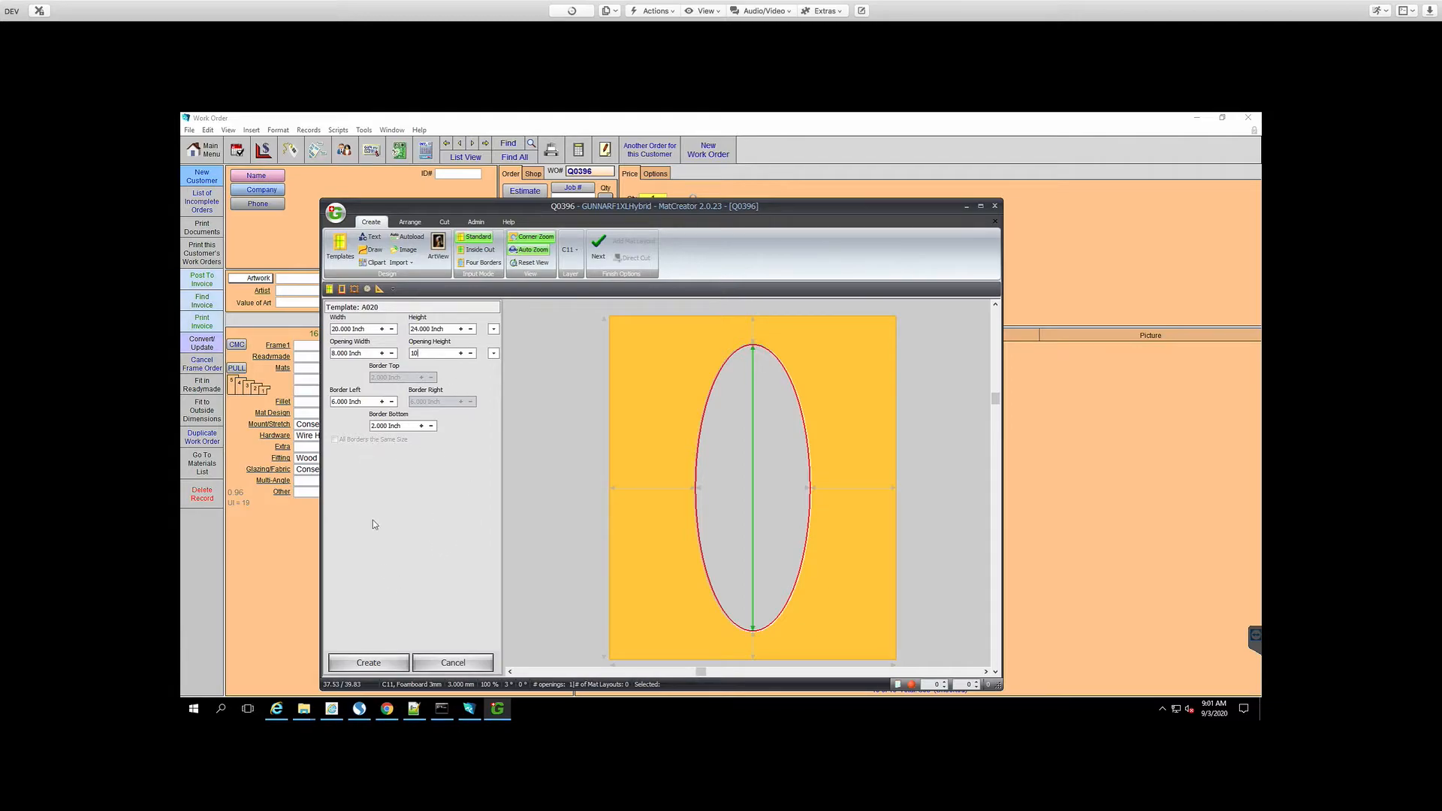
pyautogui.click(368, 662)
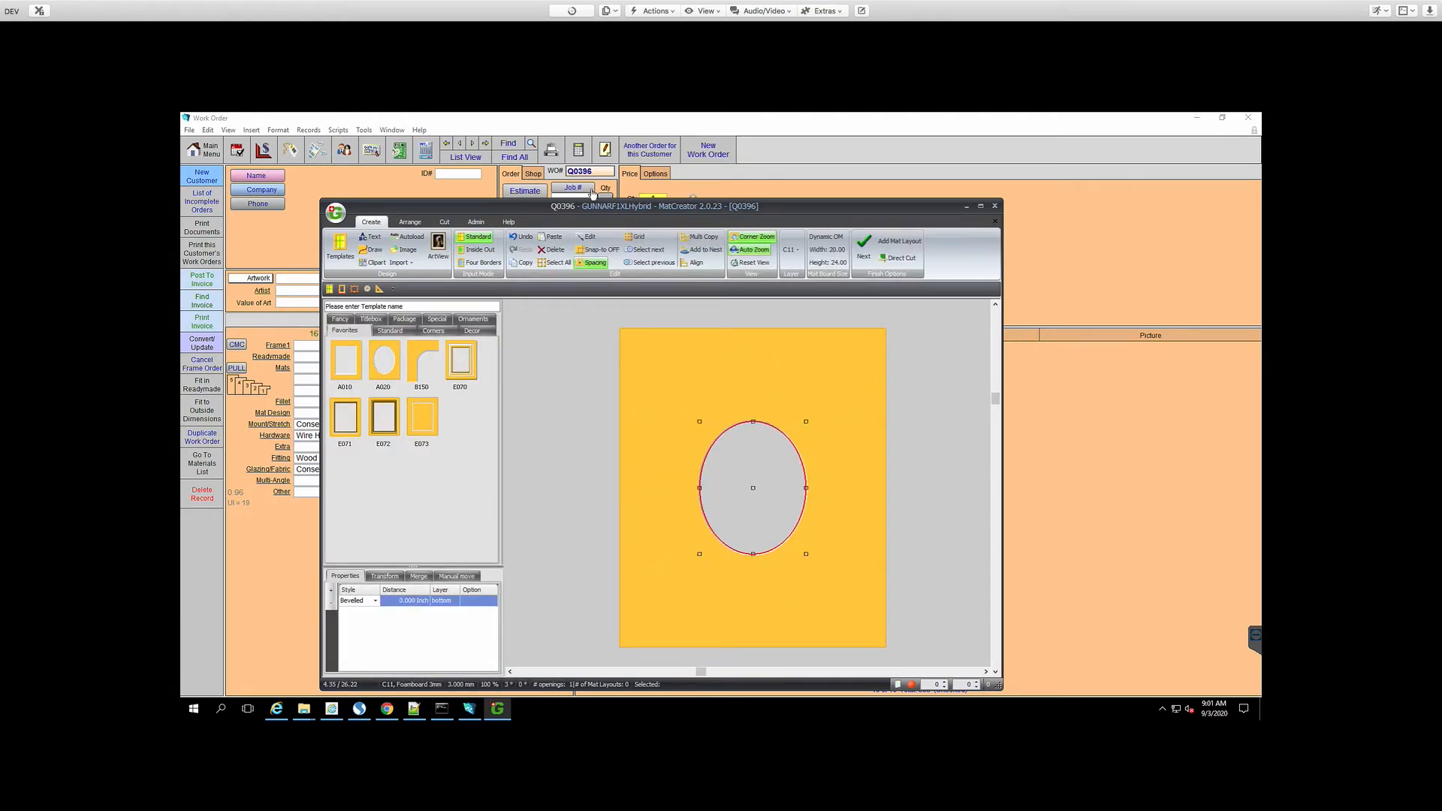
# Bring the oval mat layout to the cutting stage and save the MatCreator design
pyautogui.click(409, 222)
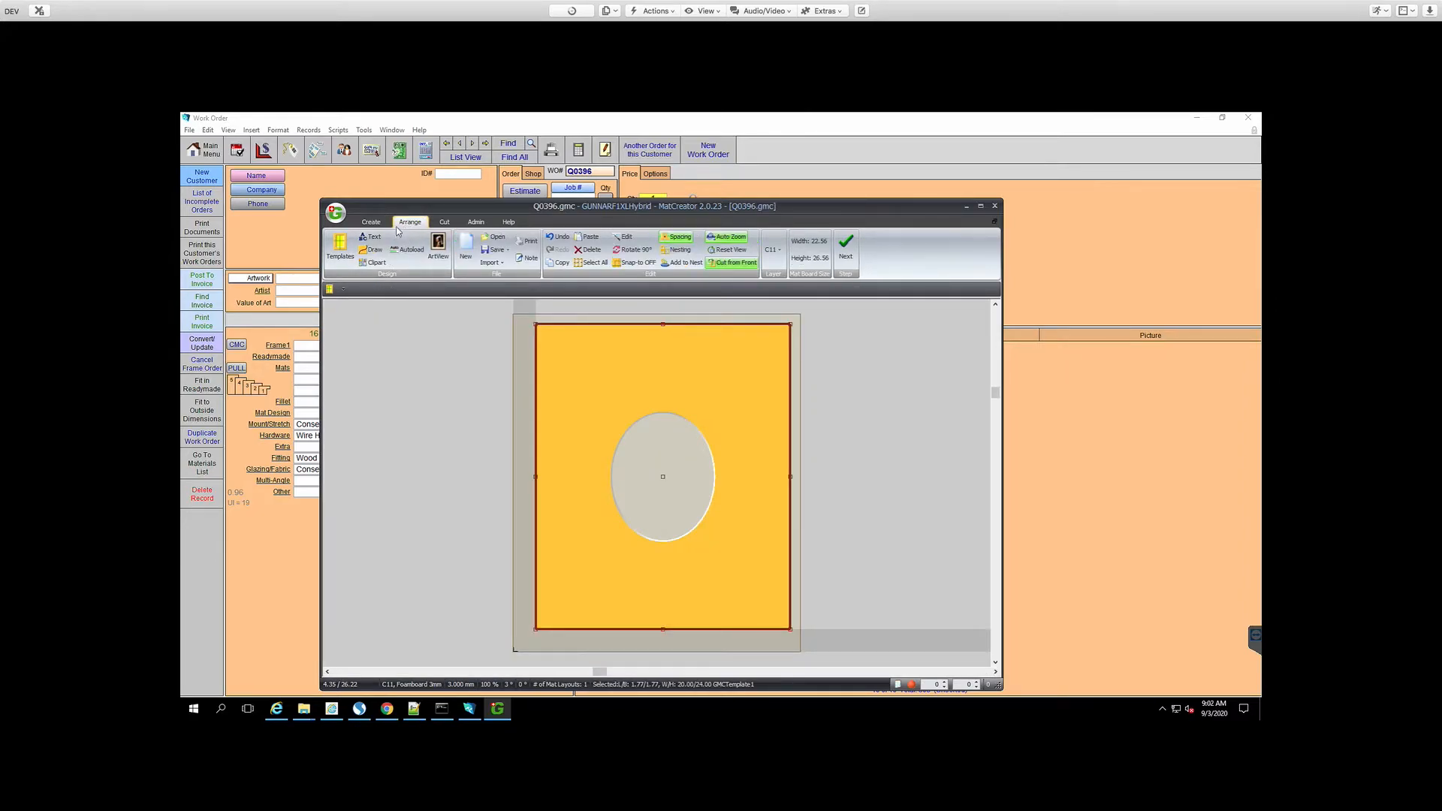
pyautogui.click(371, 222)
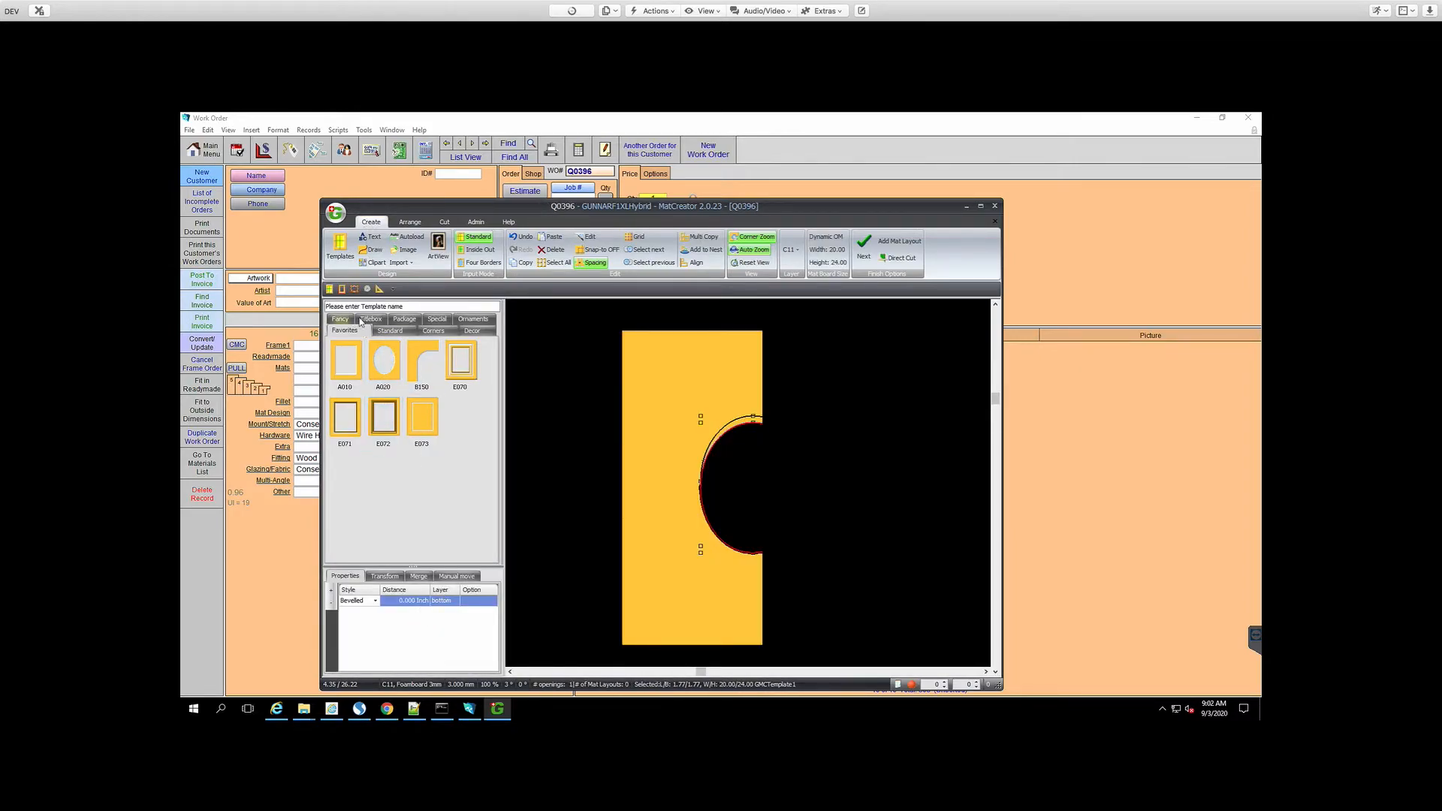
pyautogui.click(445, 222)
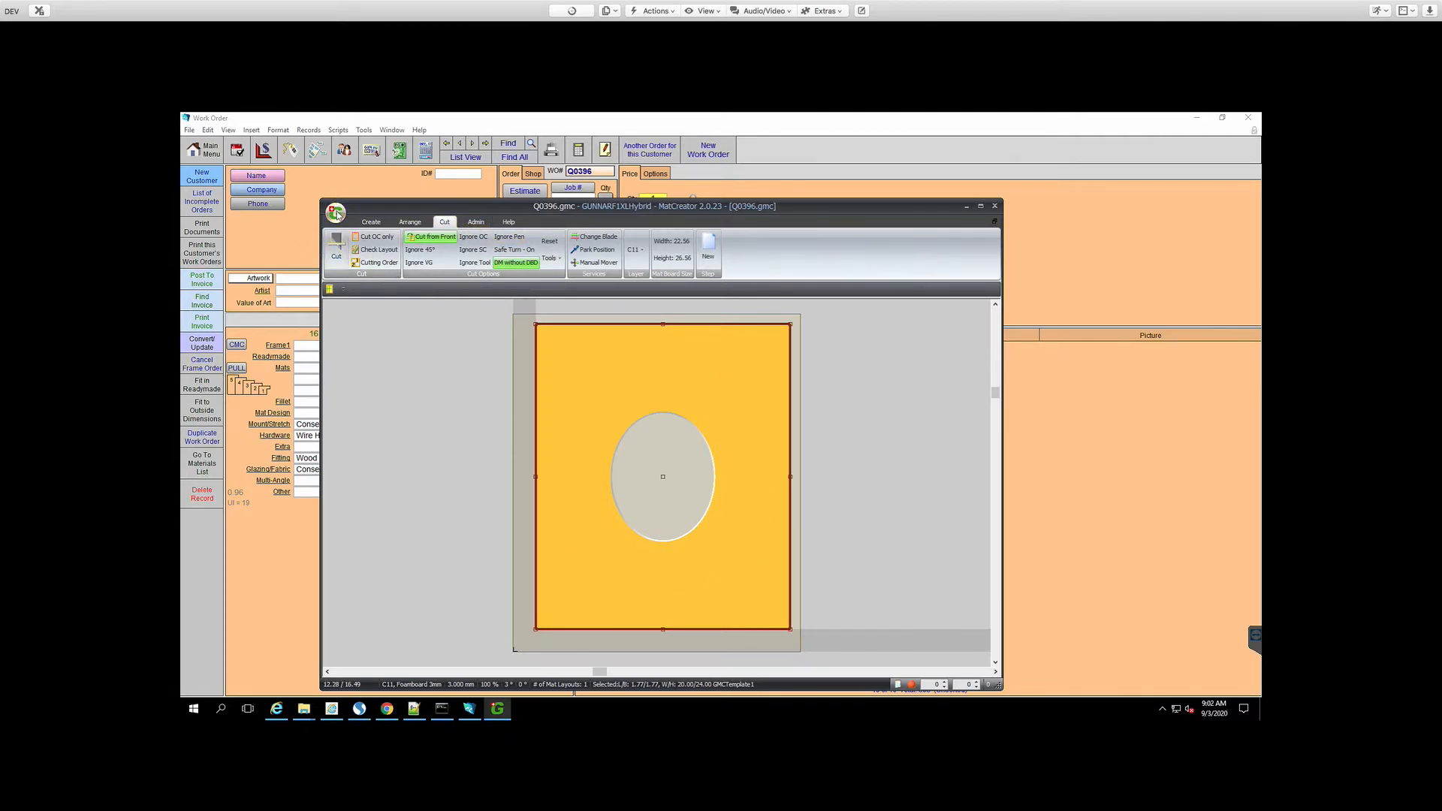
pyautogui.click(336, 214)
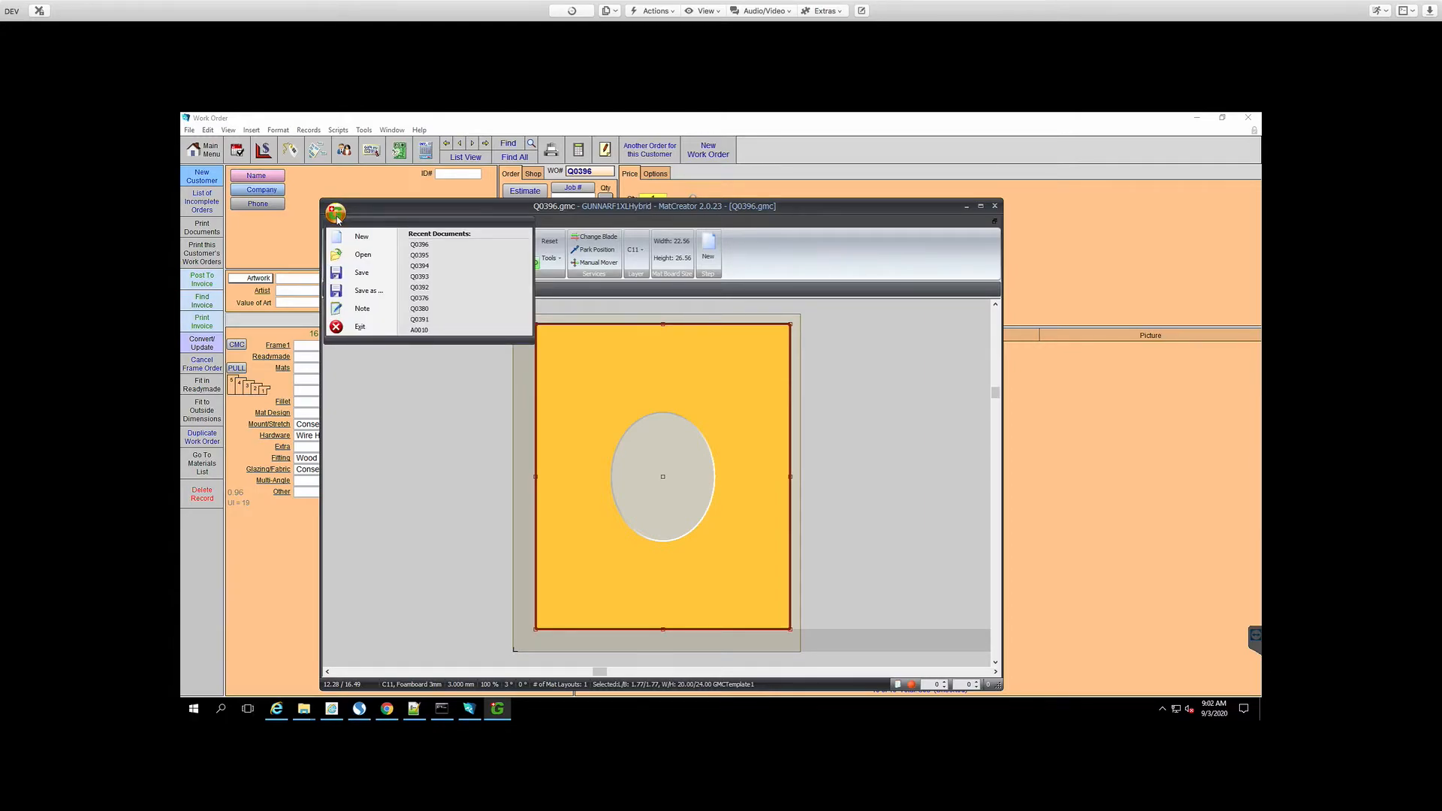
pyautogui.click(370, 275)
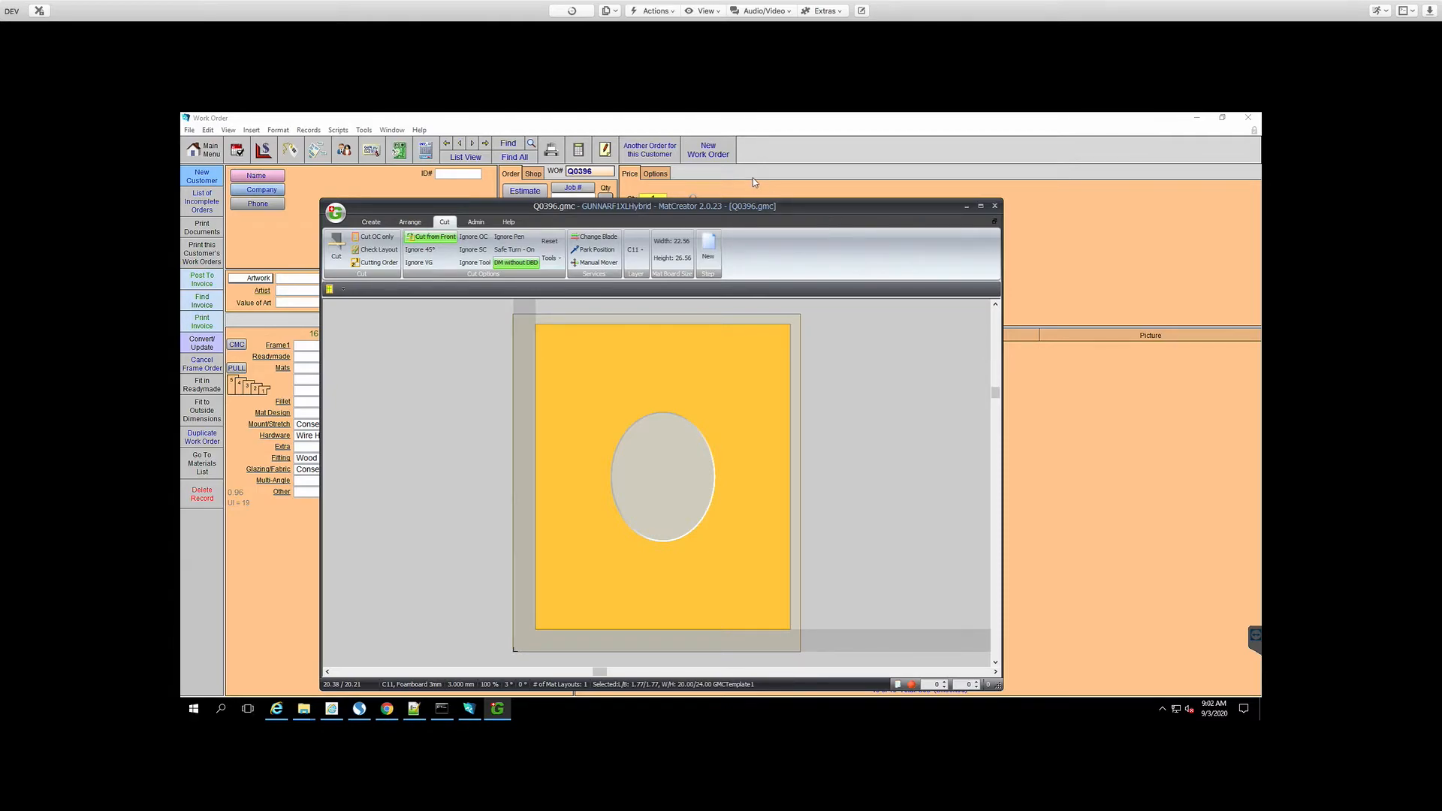
# Switch back to the FrameReady work order and pull the saved Gunnar design into it
pyautogui.click(774, 124)
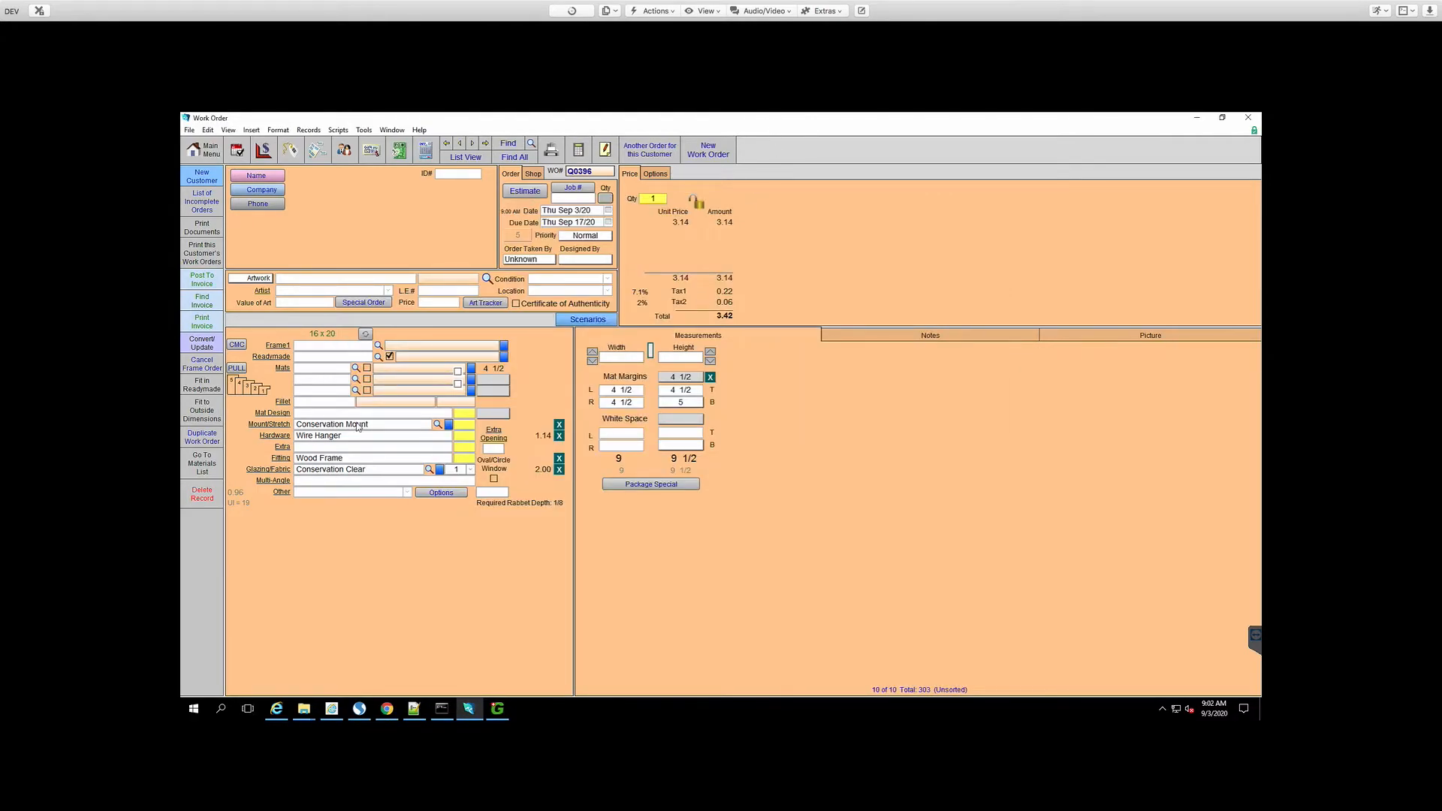
pyautogui.click(237, 369)
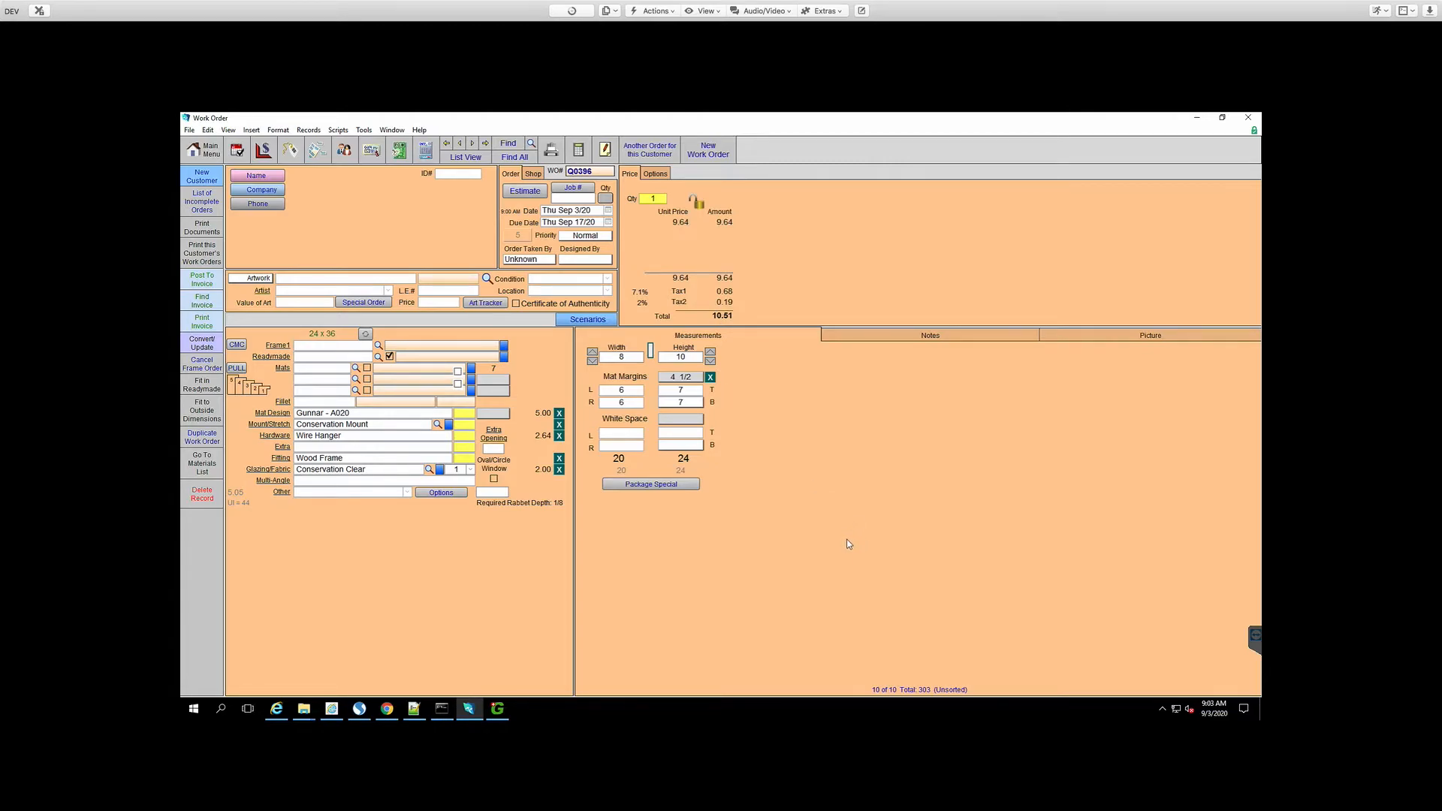
# Display the status toolbar and show all work order records
pyautogui.click(228, 130)
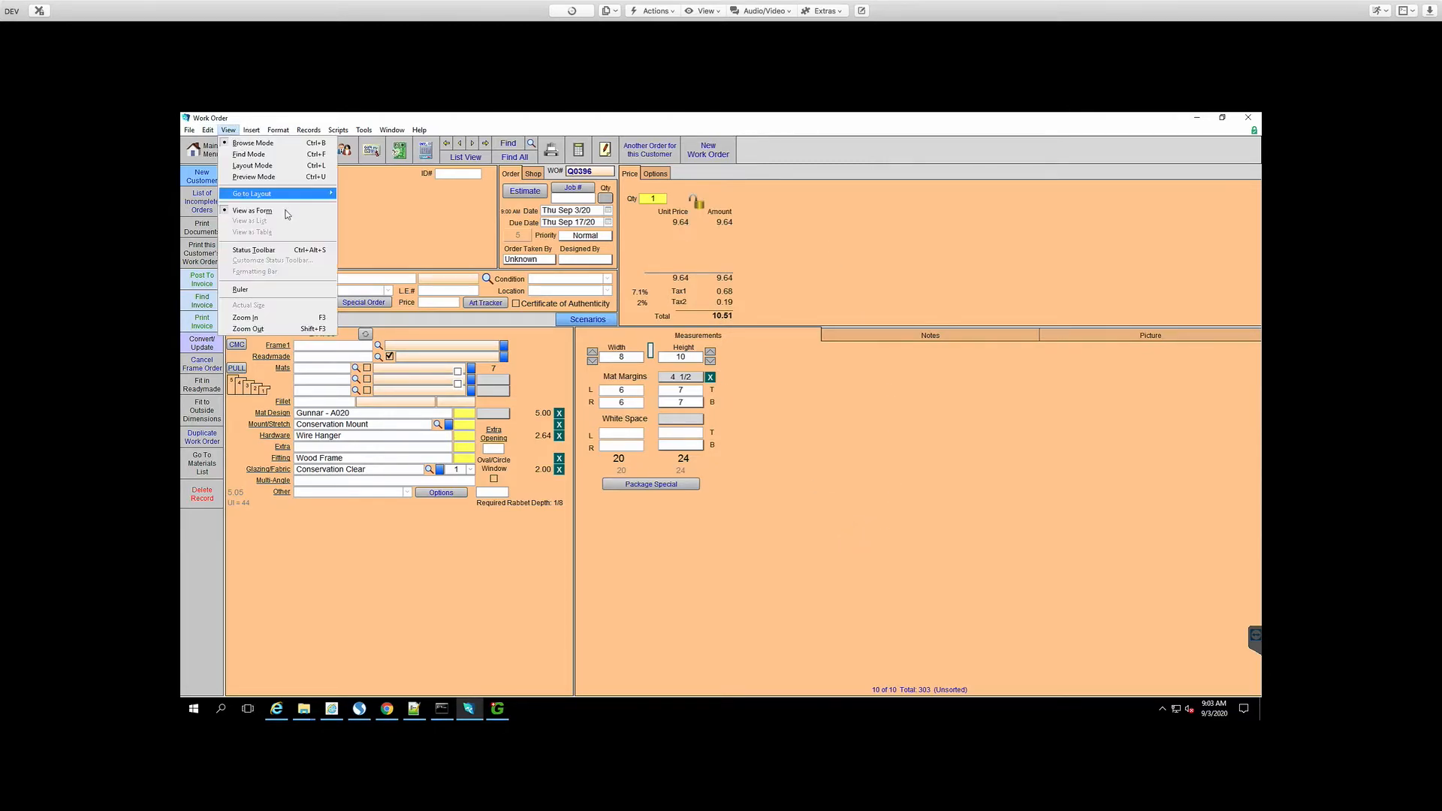
pyautogui.click(262, 251)
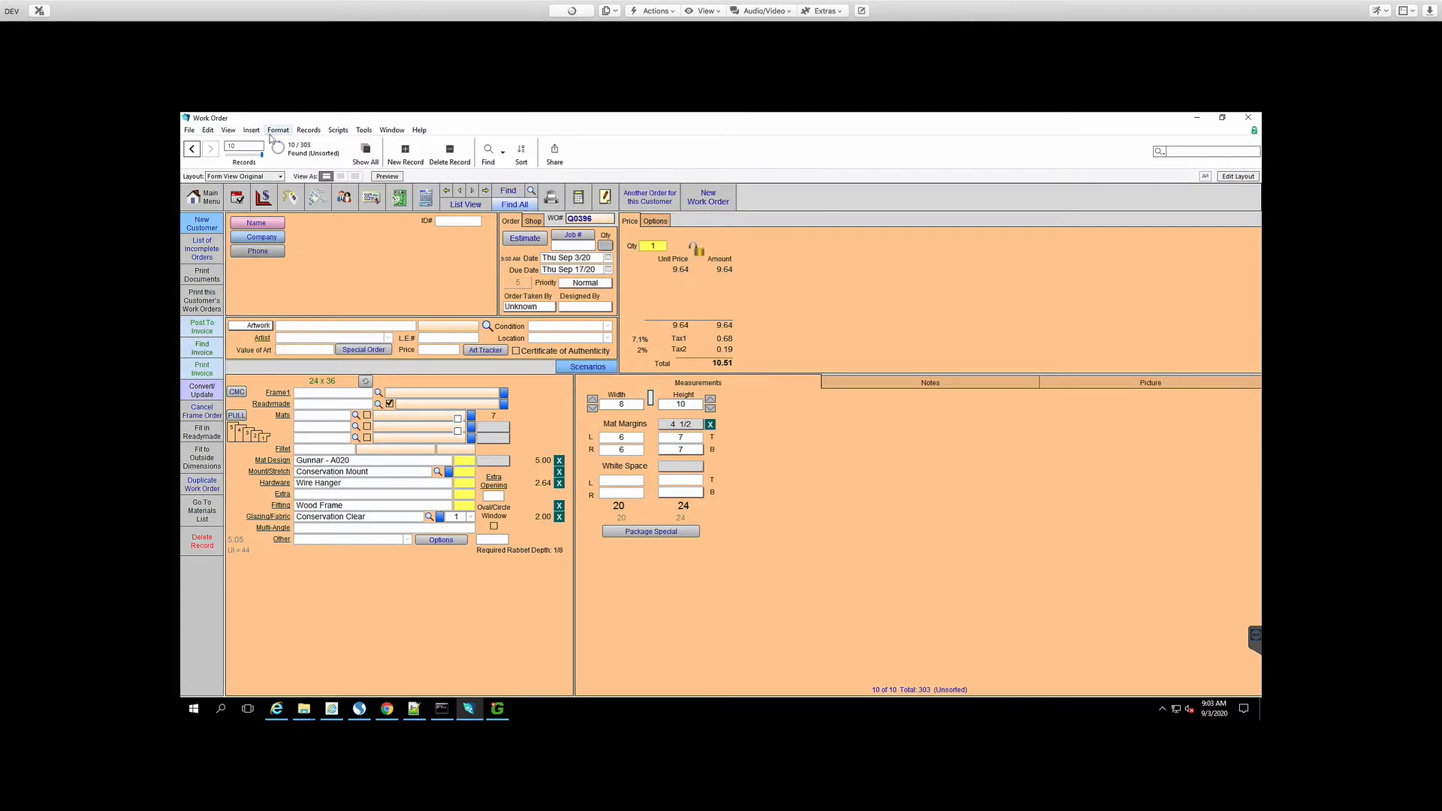
pyautogui.click(311, 131)
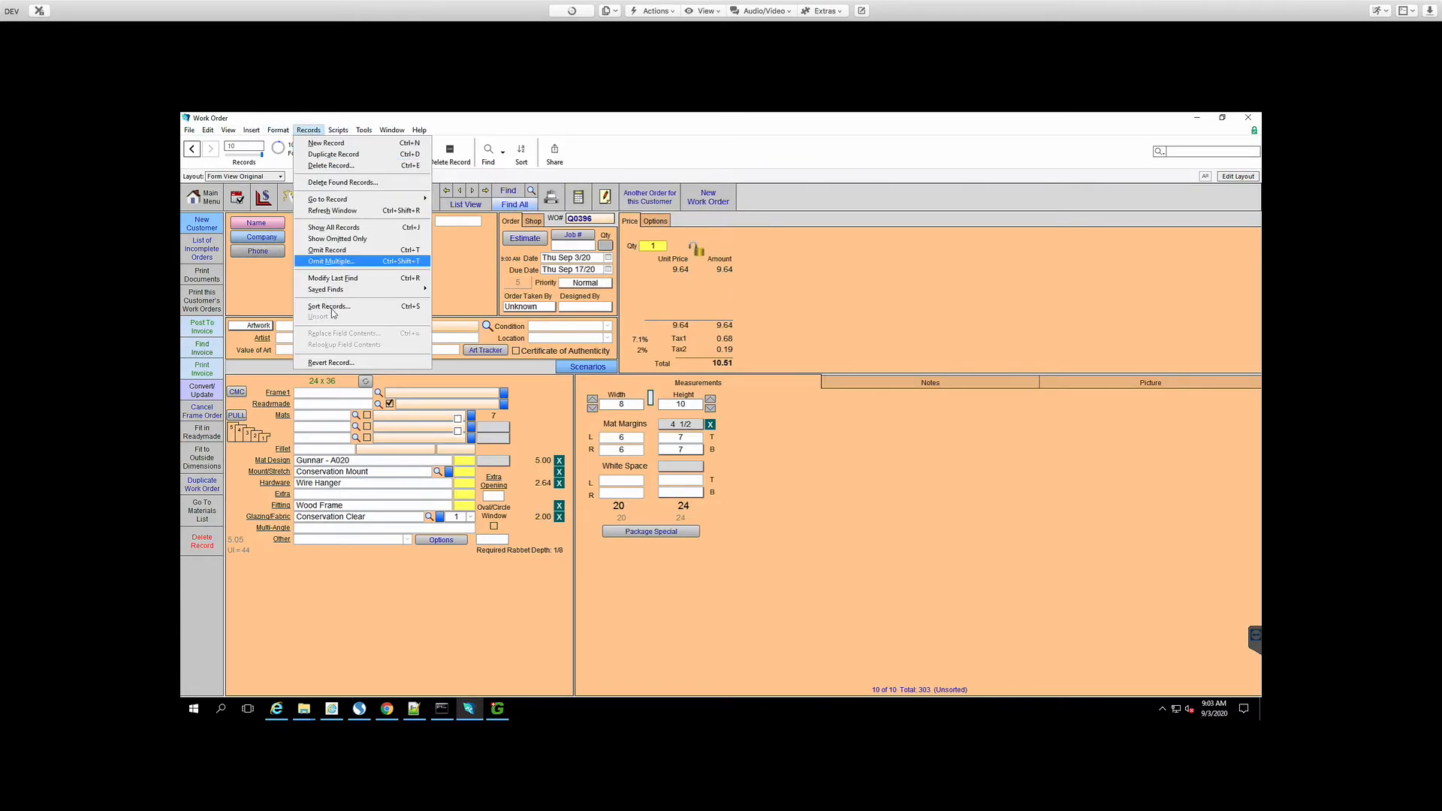
pyautogui.click(348, 230)
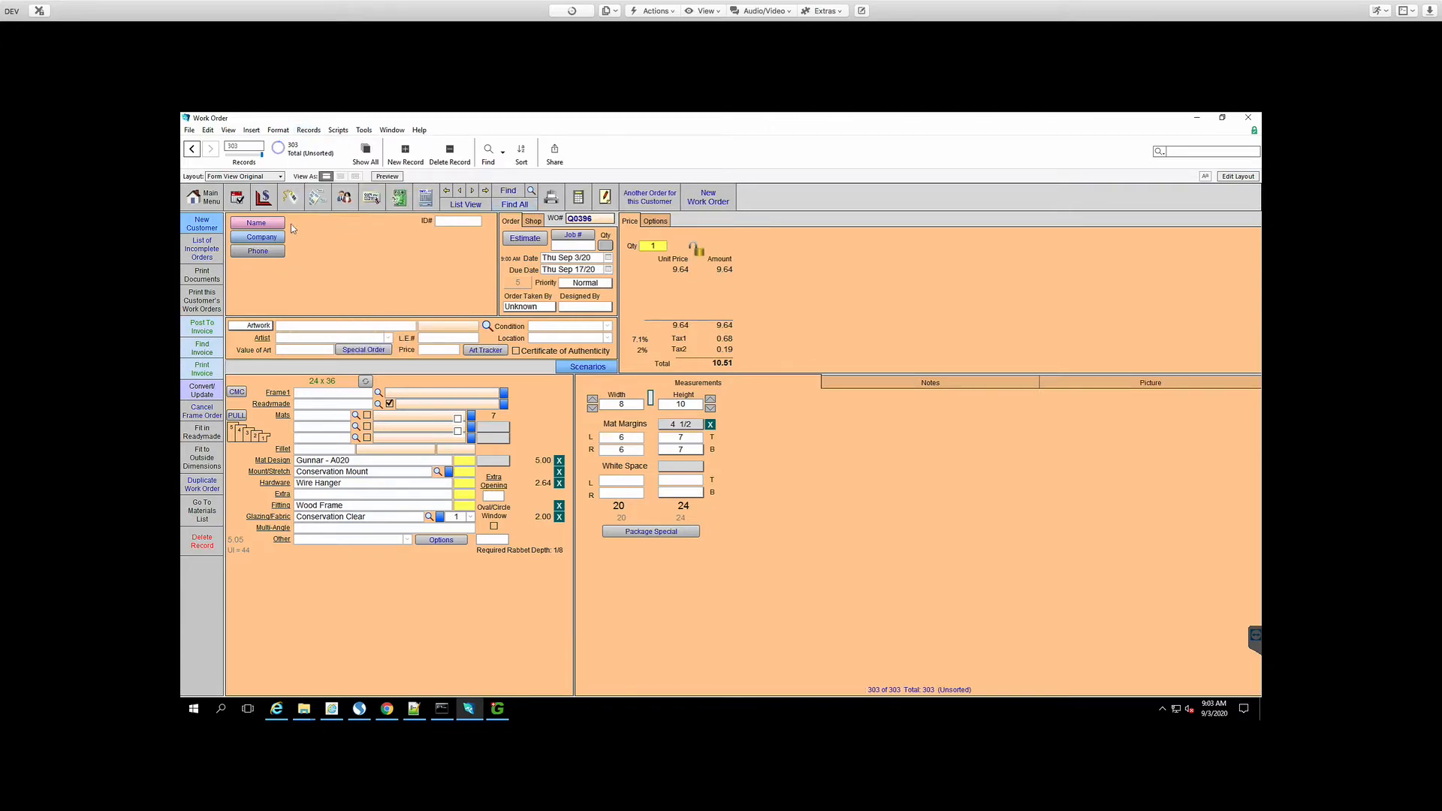
# Step back through the work orders to record 290, the 16 x 14 order without a mat design
pyautogui.click(193, 150)
pyautogui.click(193, 149)
pyautogui.click(193, 149)
pyautogui.click(193, 150)
pyautogui.click(193, 149)
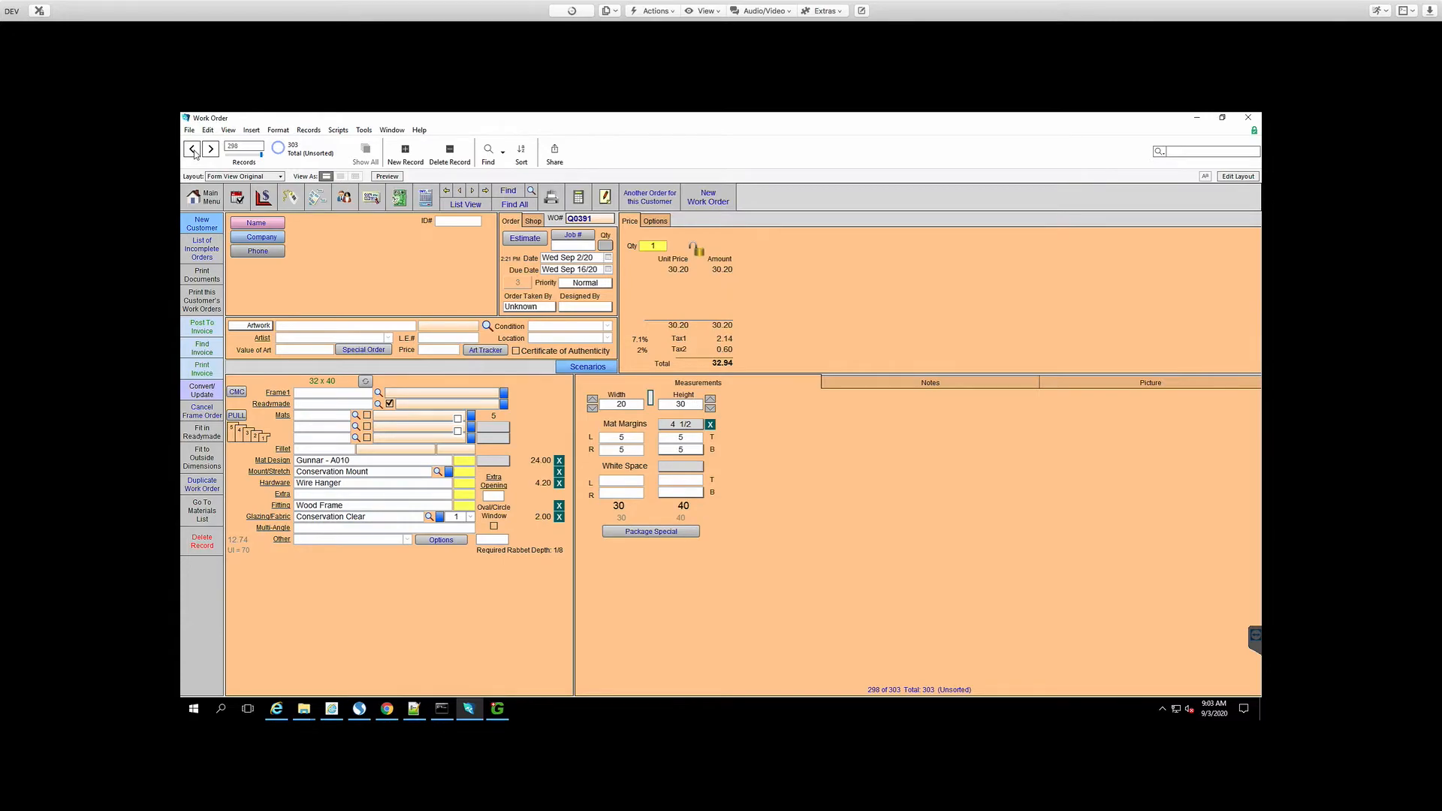
pyautogui.click(193, 150)
pyautogui.click(193, 149)
pyautogui.click(193, 149)
pyautogui.click(193, 149)
pyautogui.click(193, 149)
pyautogui.click(193, 150)
pyautogui.click(193, 149)
pyautogui.click(193, 149)
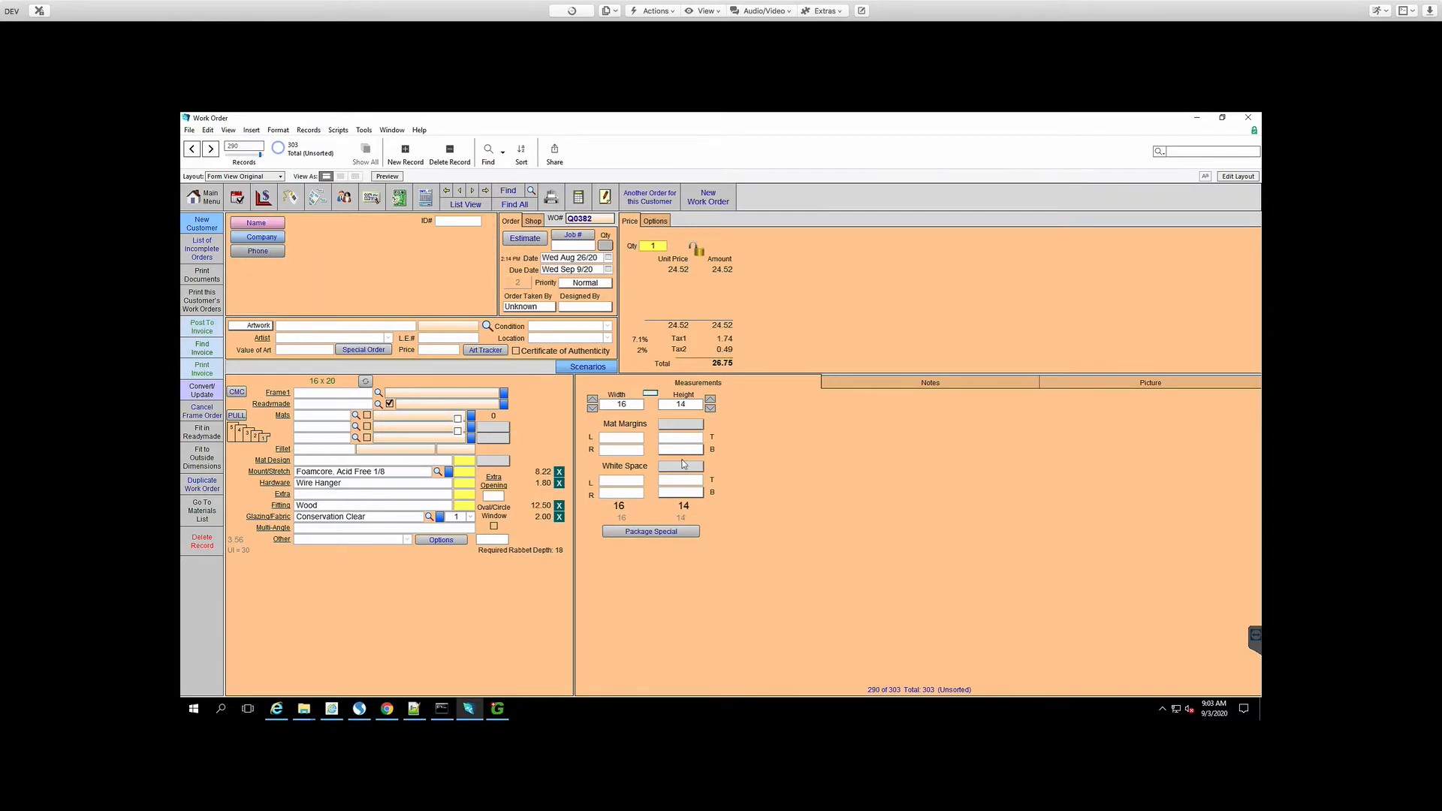
# Set the left and right mat margins of the work order to 2
pyautogui.click(632, 436)
pyautogui.write('2')
pyautogui.click(631, 454)
pyautogui.write('2')
pyautogui.click(786, 463)
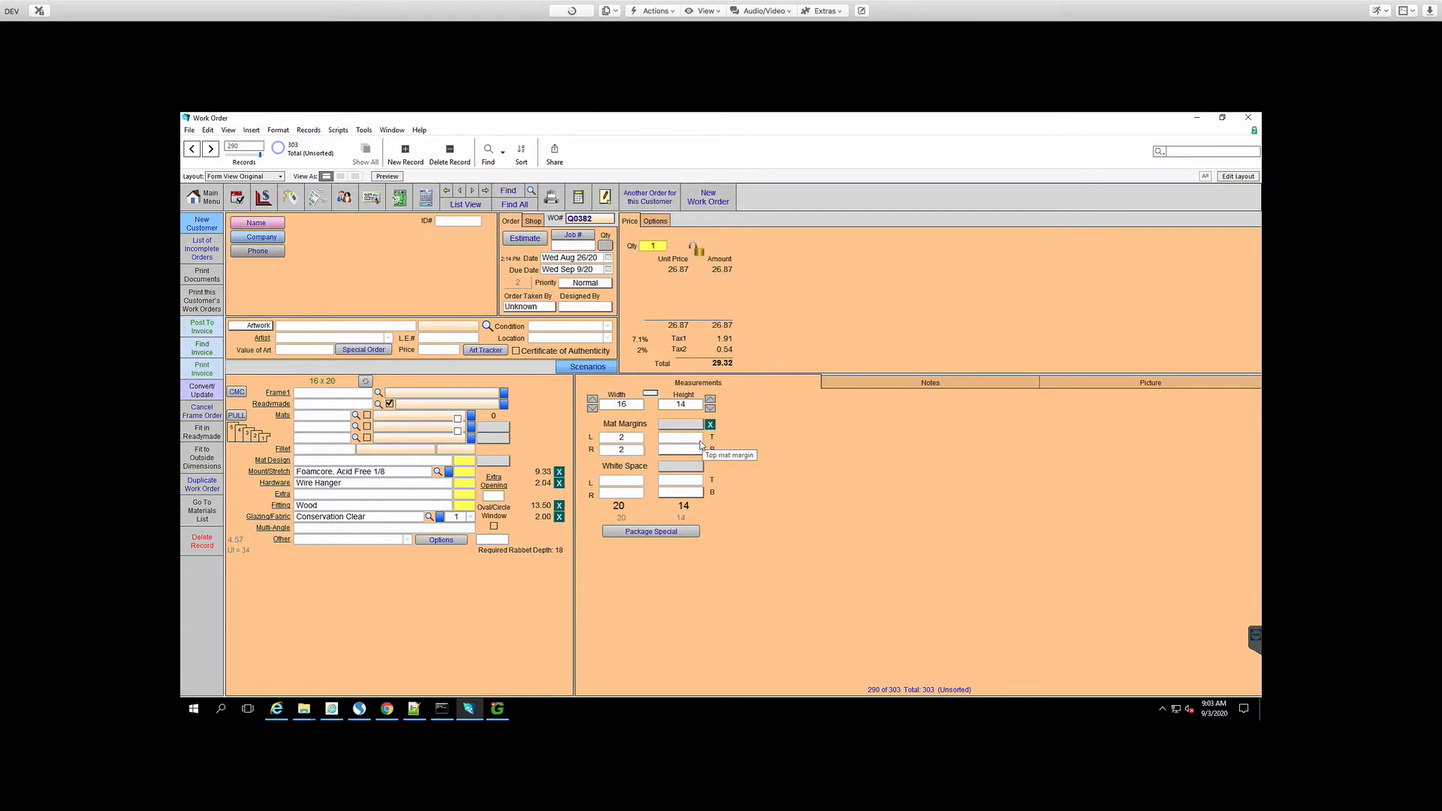
# Set the top mat margin to 4 and the bottom mat margin to 1 1/4
pyautogui.click(694, 439)
pyautogui.write('4')
pyautogui.click(712, 463)
pyautogui.click(688, 451)
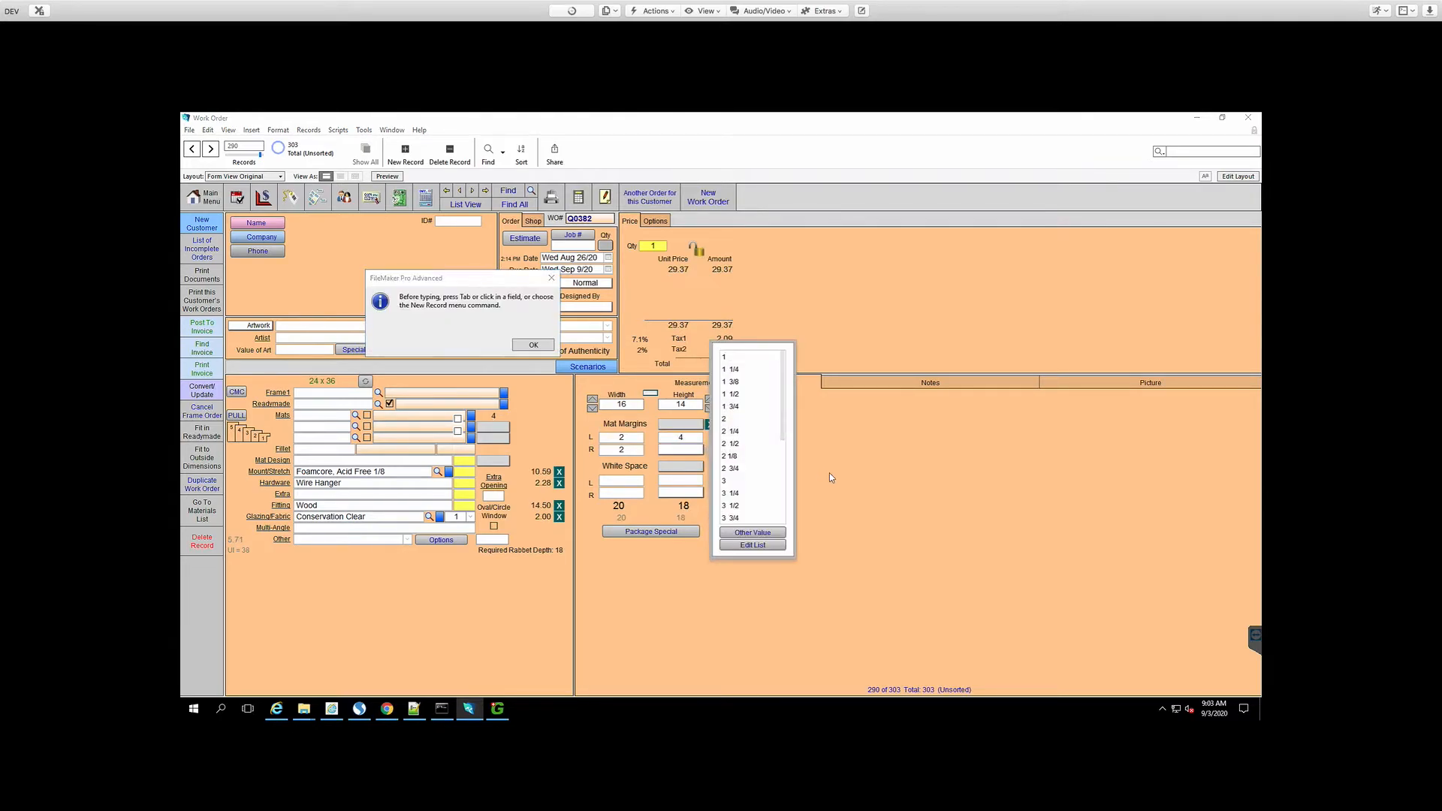
pyautogui.click(734, 368)
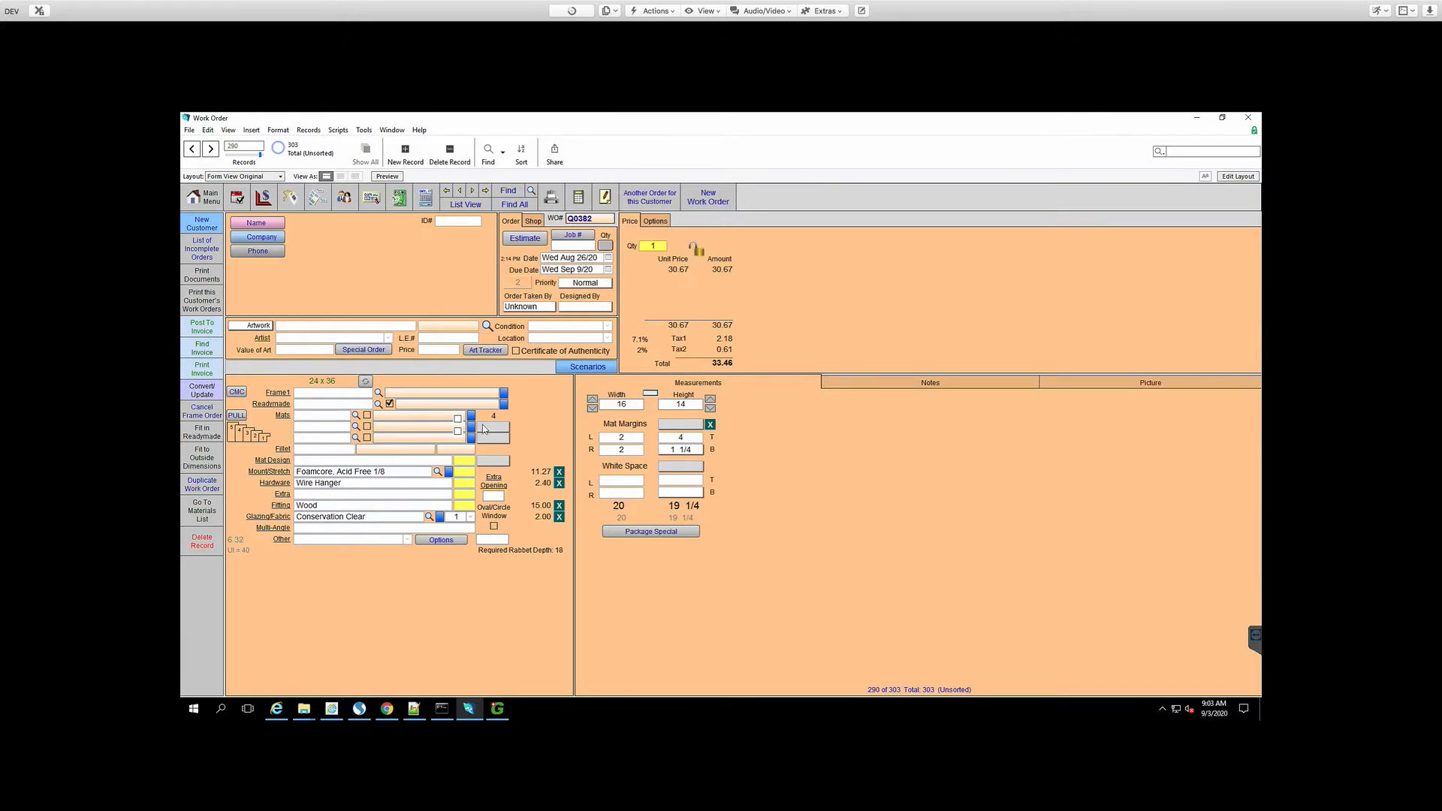
# Launch Gunnar MatCreator from the work order with the Gunnar - A030 Archway template
pyautogui.click(237, 392)
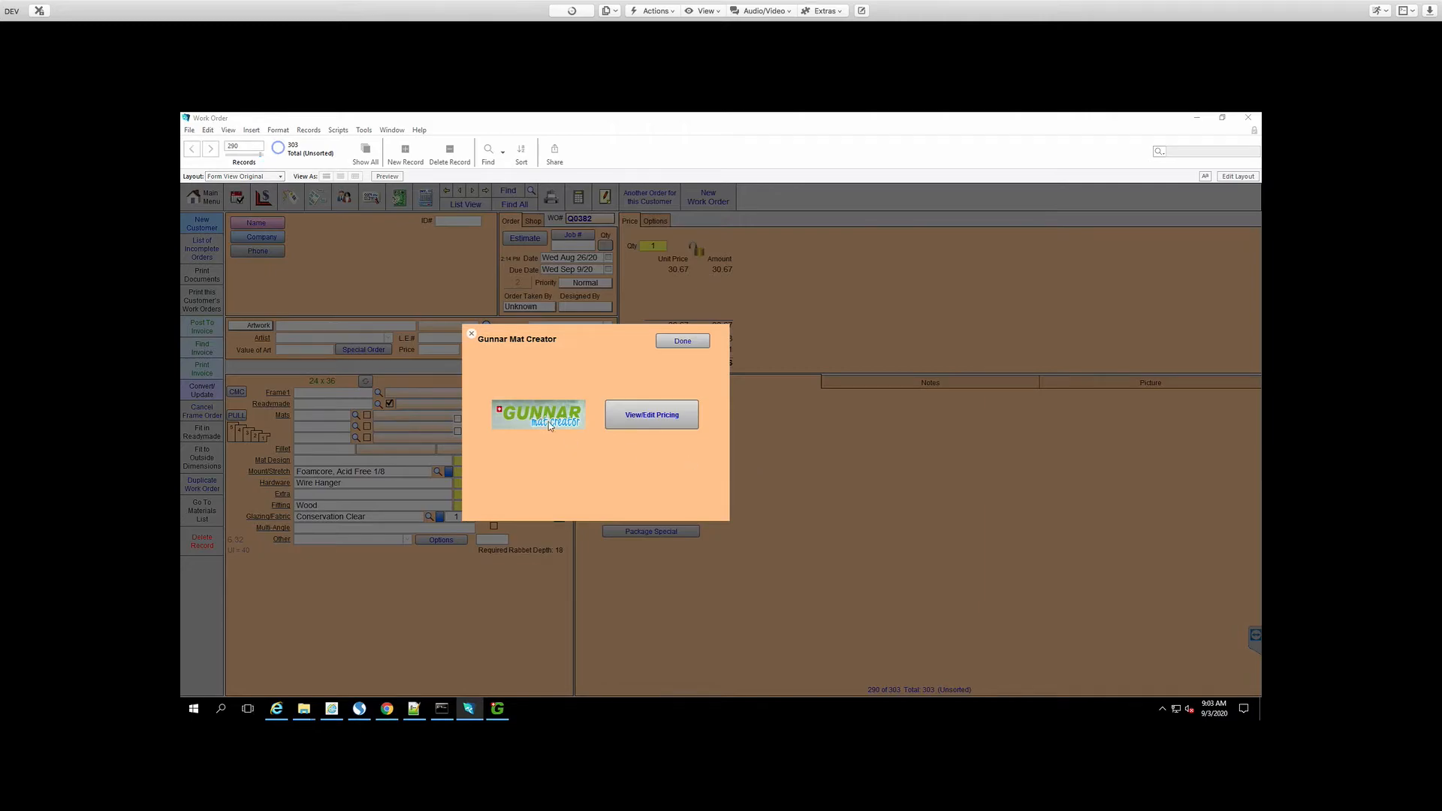
pyautogui.click(550, 416)
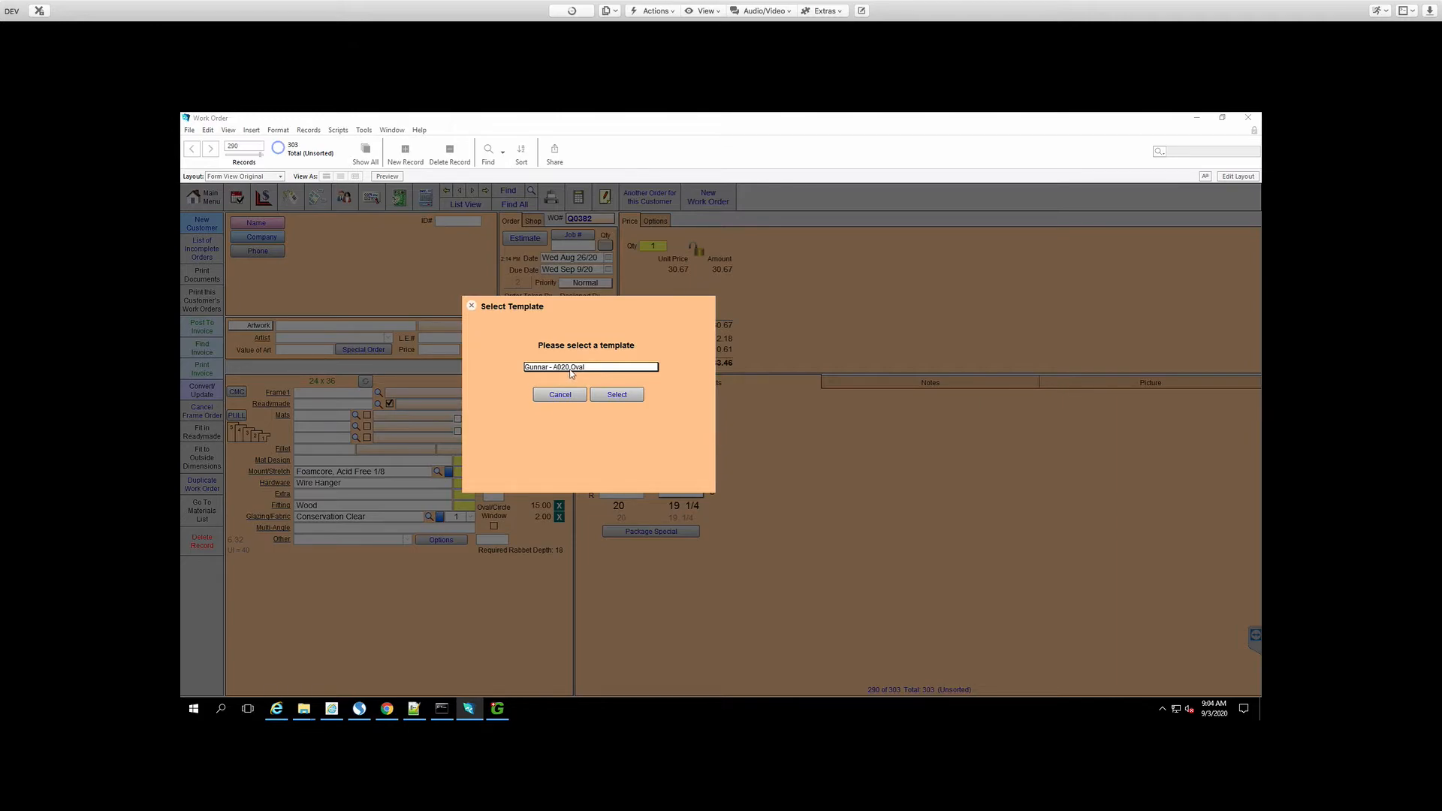
pyautogui.click(570, 368)
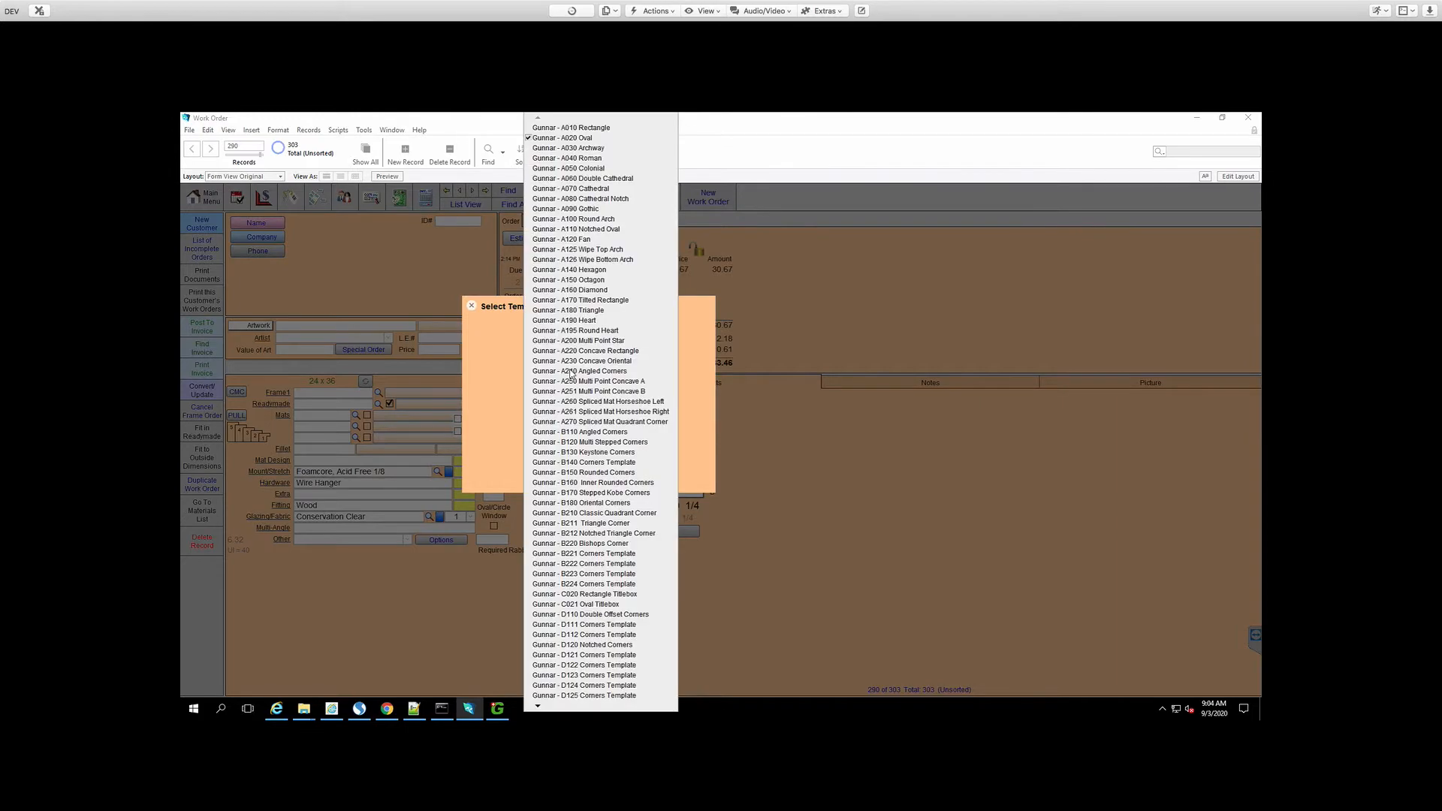
pyautogui.click(595, 153)
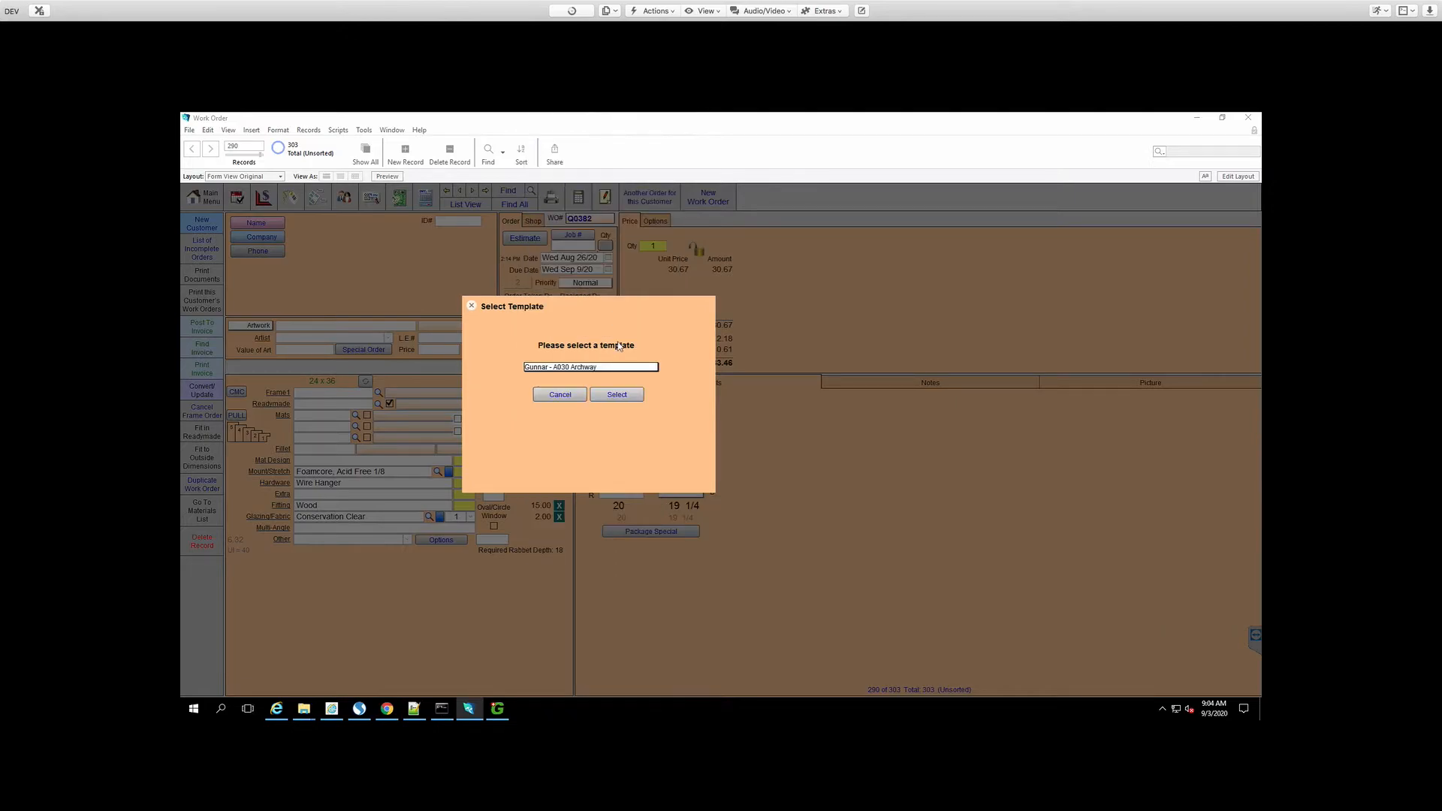
pyautogui.click(627, 396)
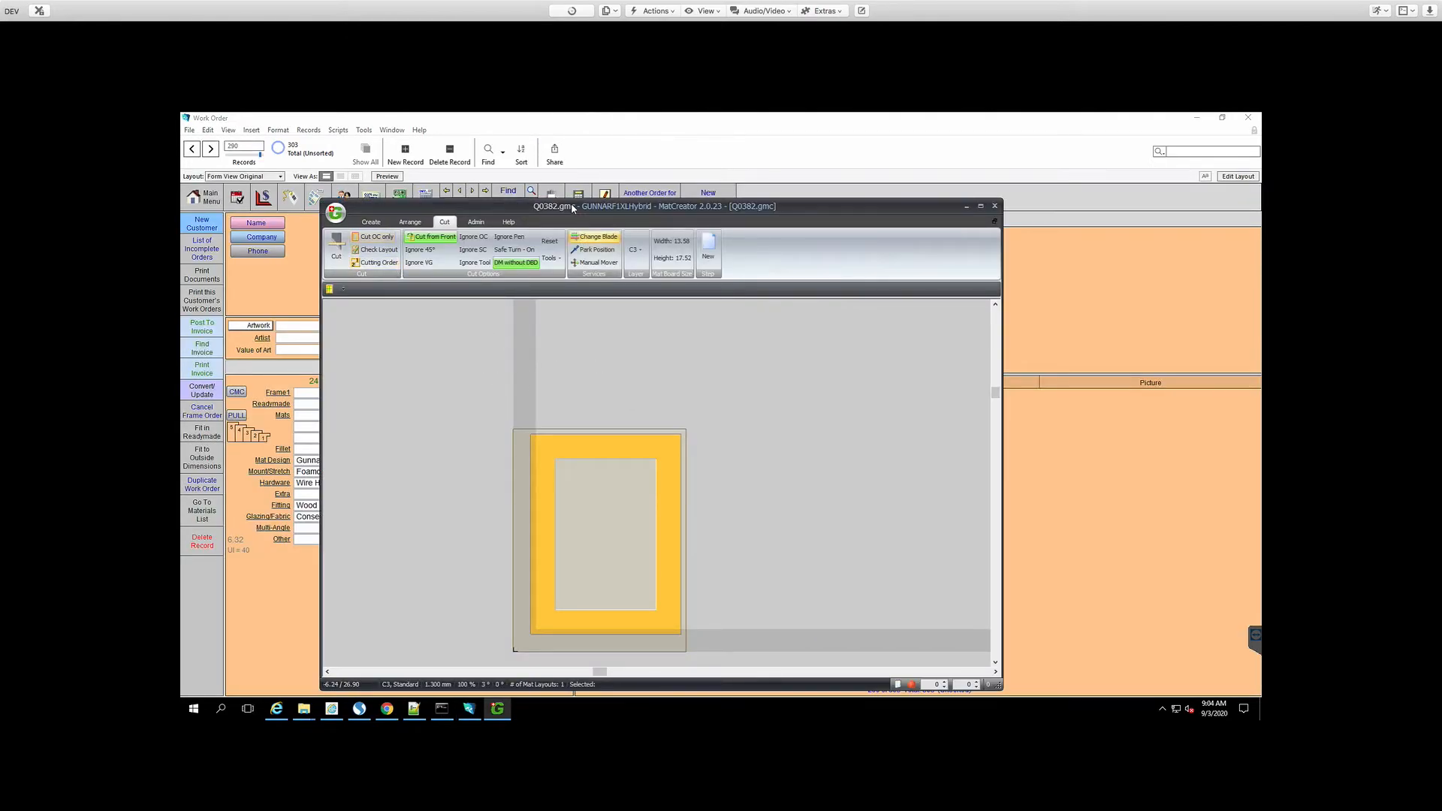
# Reposition the MatCreator window, open the archway opening's dimensions for review, and create the layout
pyautogui.moveTo(684, 211); pyautogui.dragTo(687, 259)
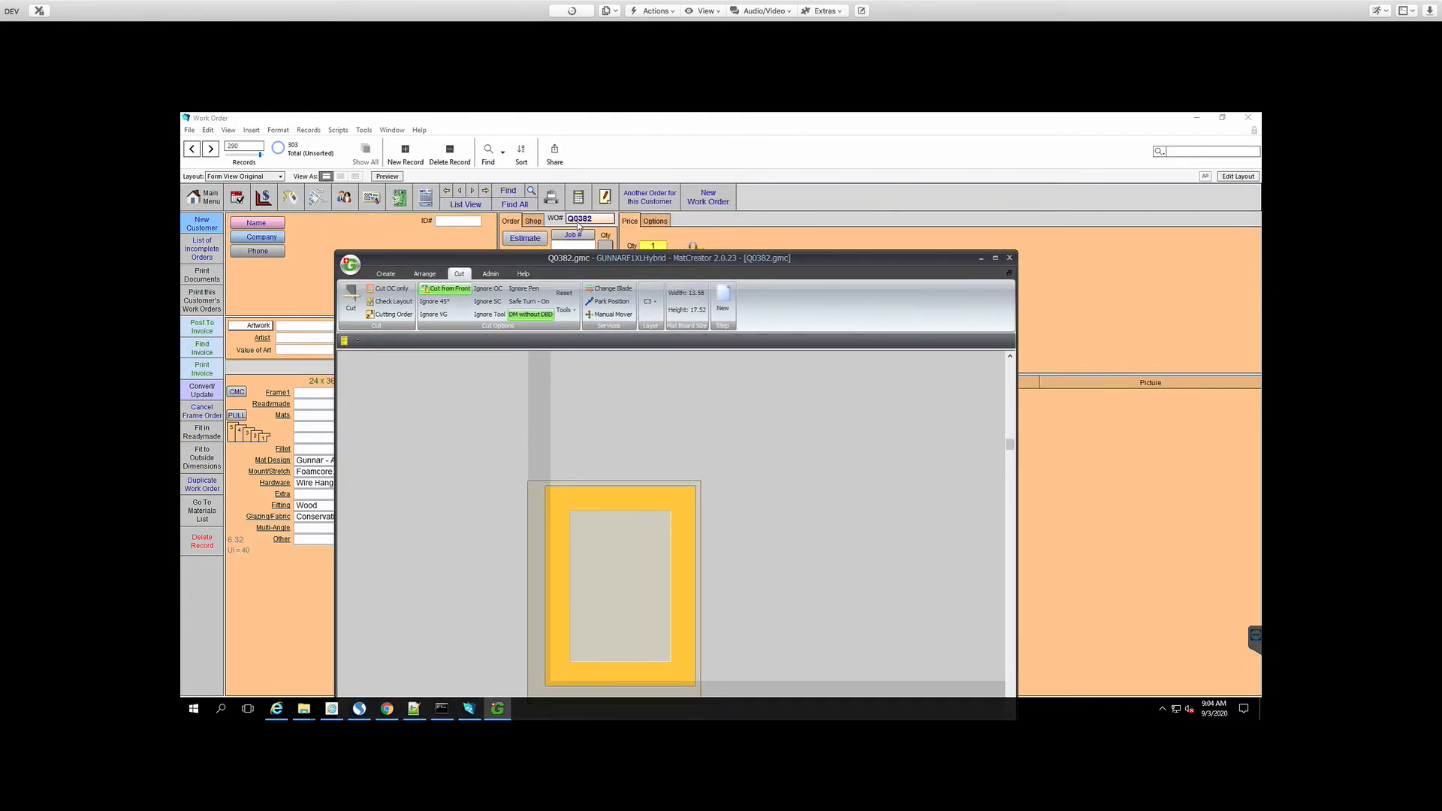
pyautogui.moveTo(860, 272); pyautogui.dragTo(908, 222)
pyautogui.doubleClick(652, 527)
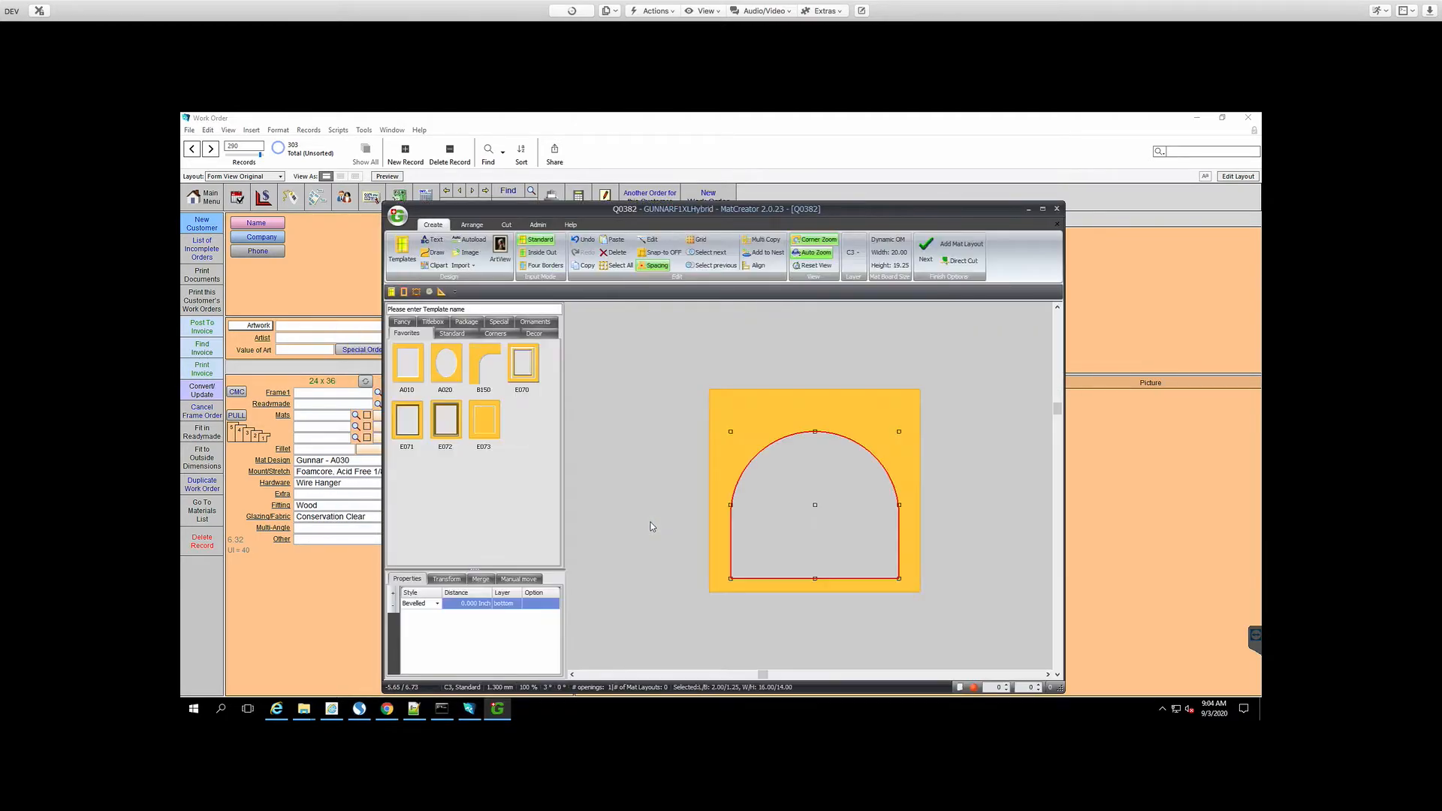
pyautogui.doubleClick(817, 559)
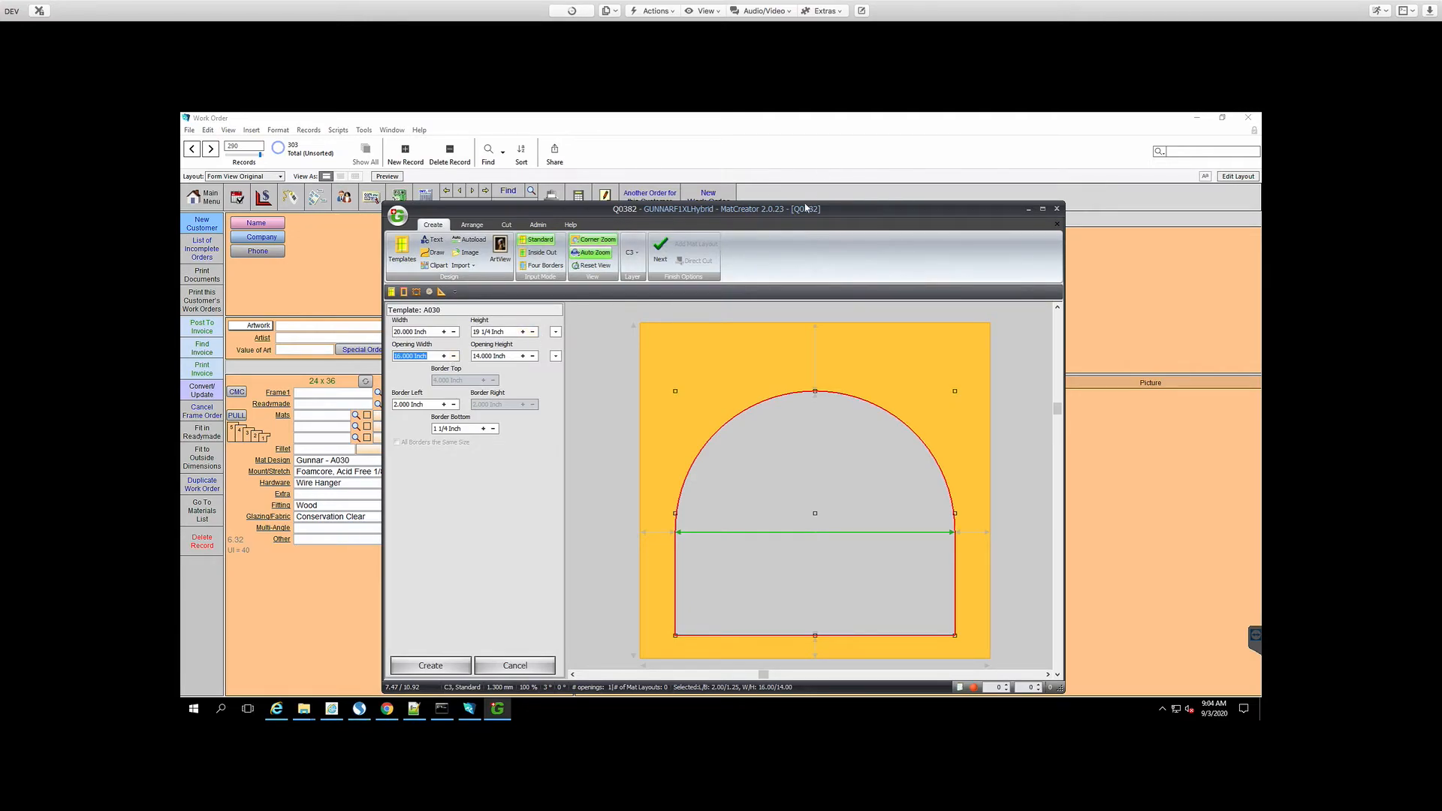
pyautogui.moveTo(812, 218); pyautogui.dragTo(1157, 327)
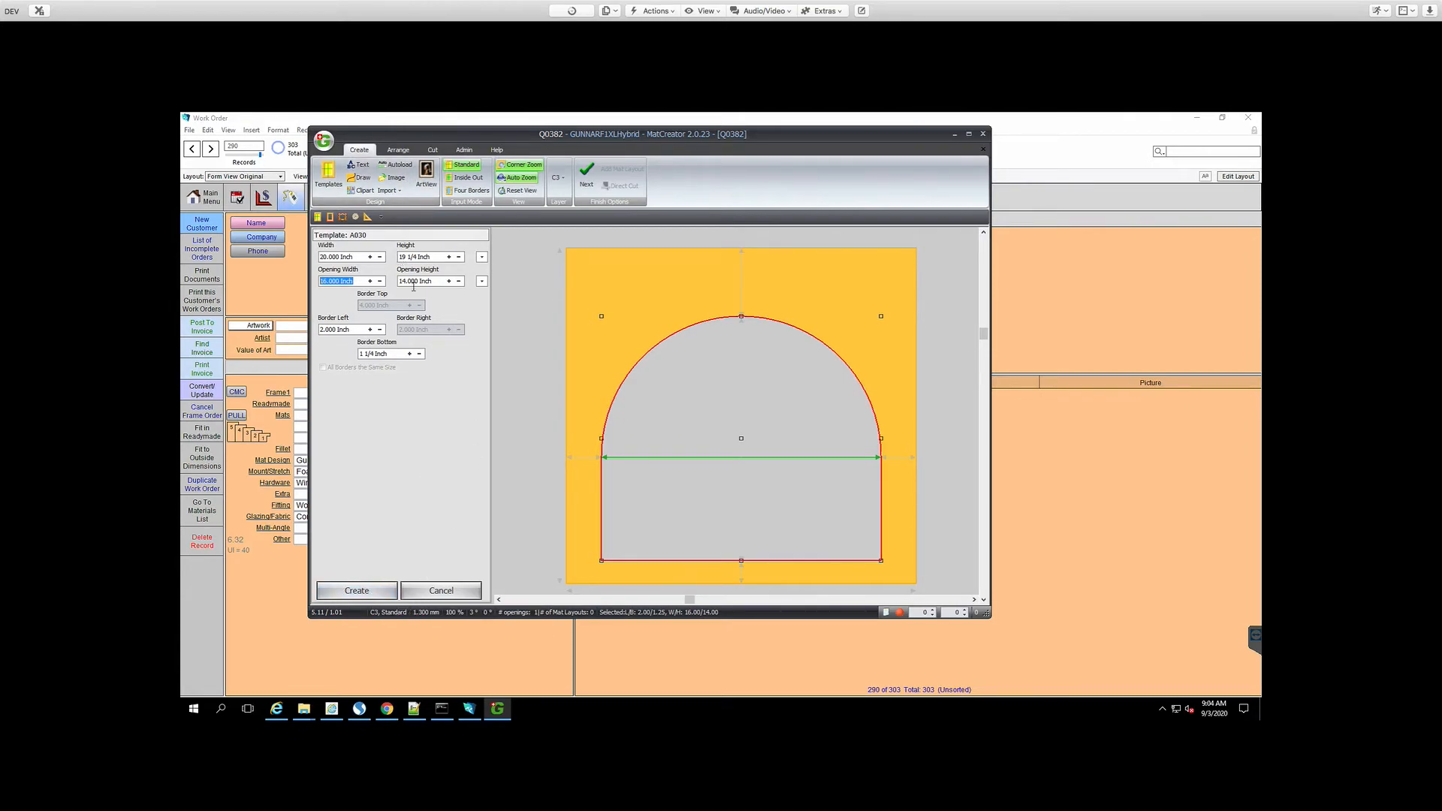
pyautogui.click(374, 593)
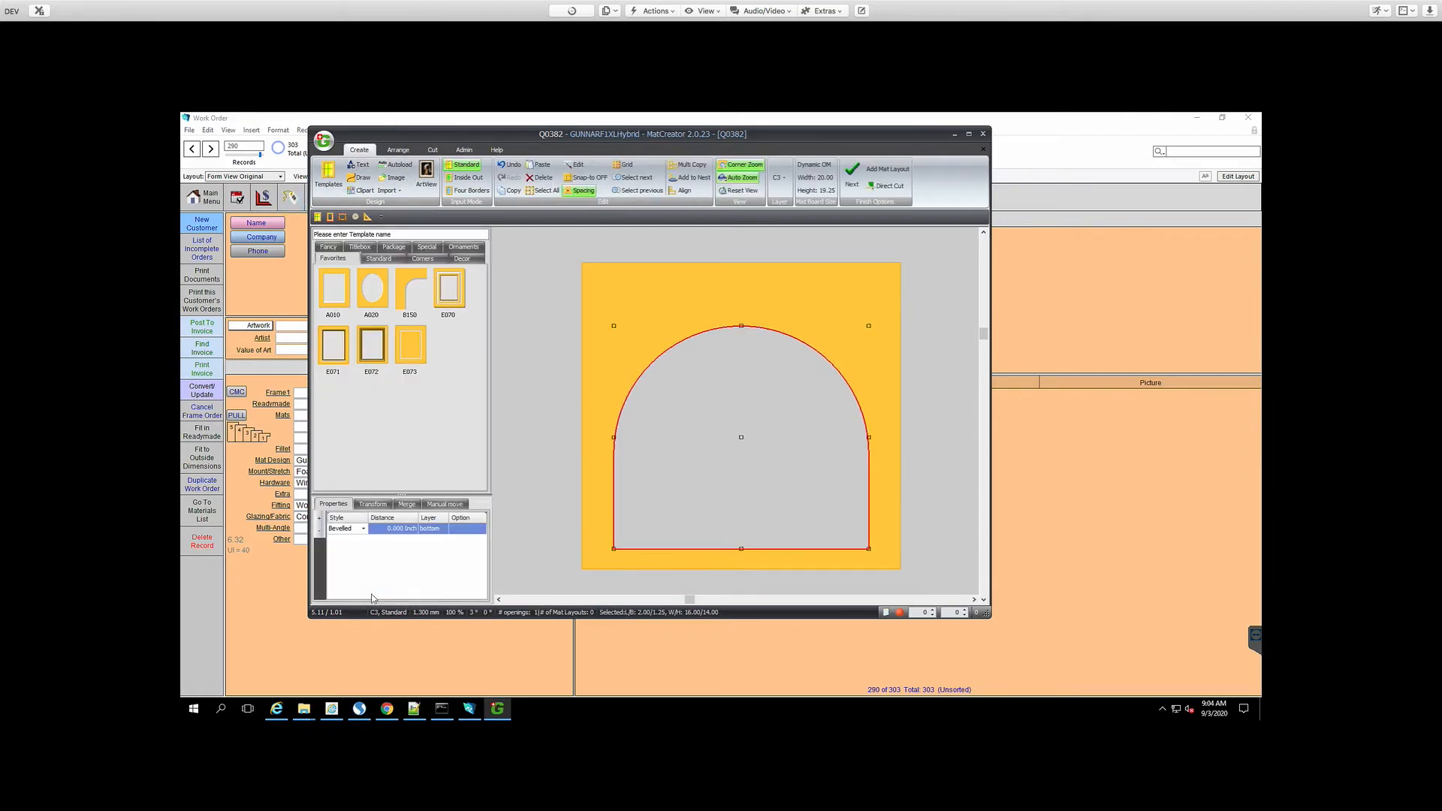
# Show the archway layout at the cutting stage and close MatCreator without saving the changes
pyautogui.click(437, 153)
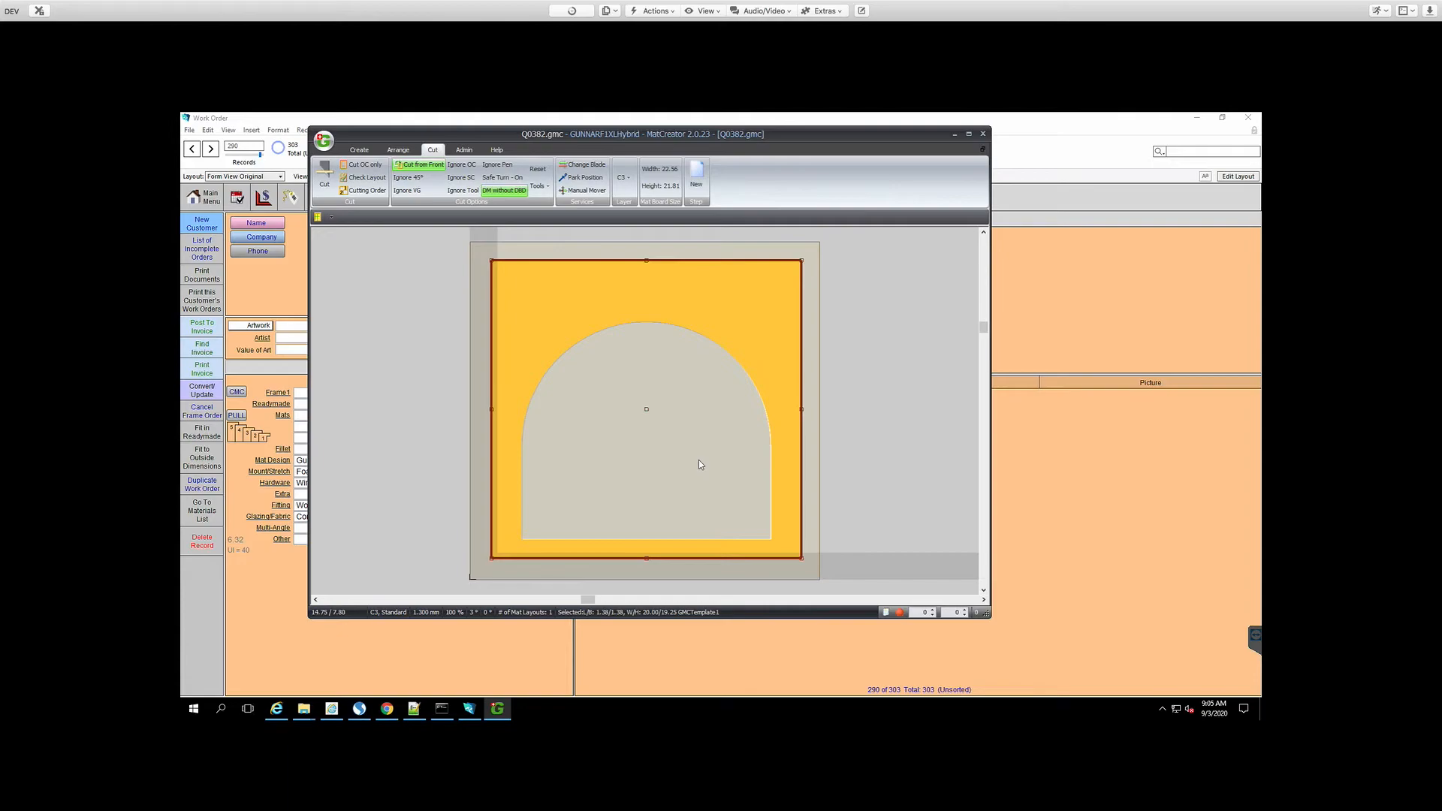
pyautogui.click(985, 135)
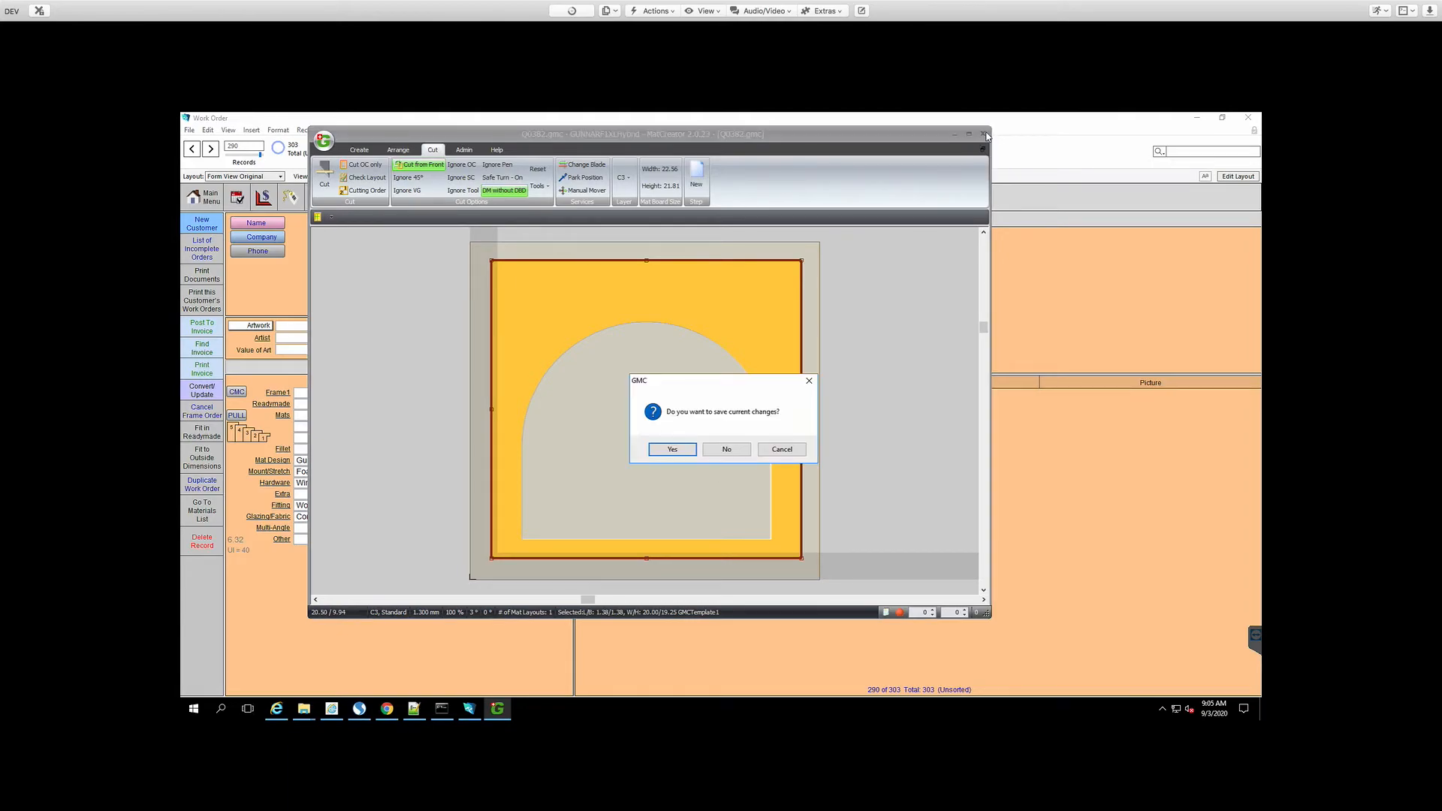
pyautogui.click(728, 448)
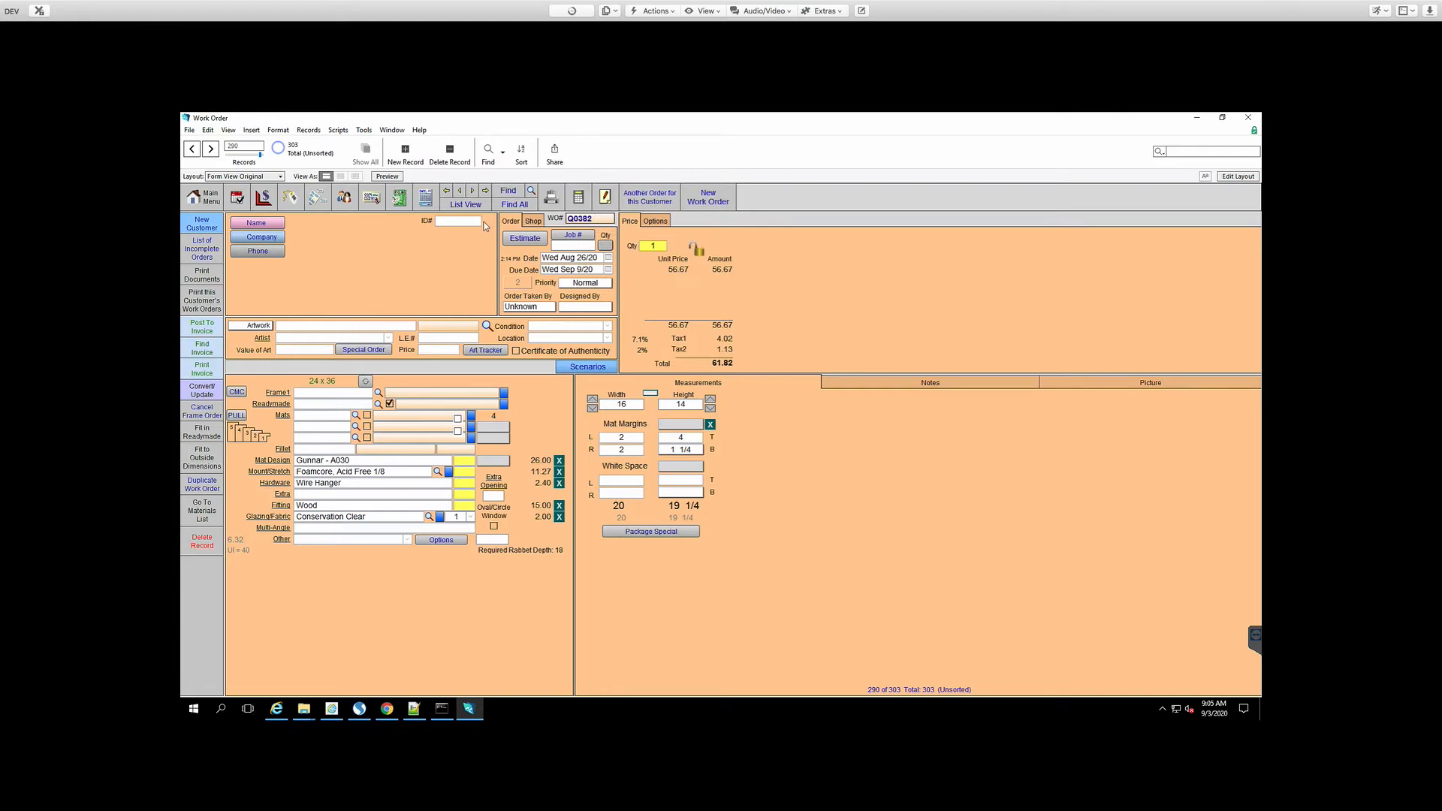
# Find the work orders whose mat design contains "Gunnar" from the work order list view
pyautogui.click(472, 203)
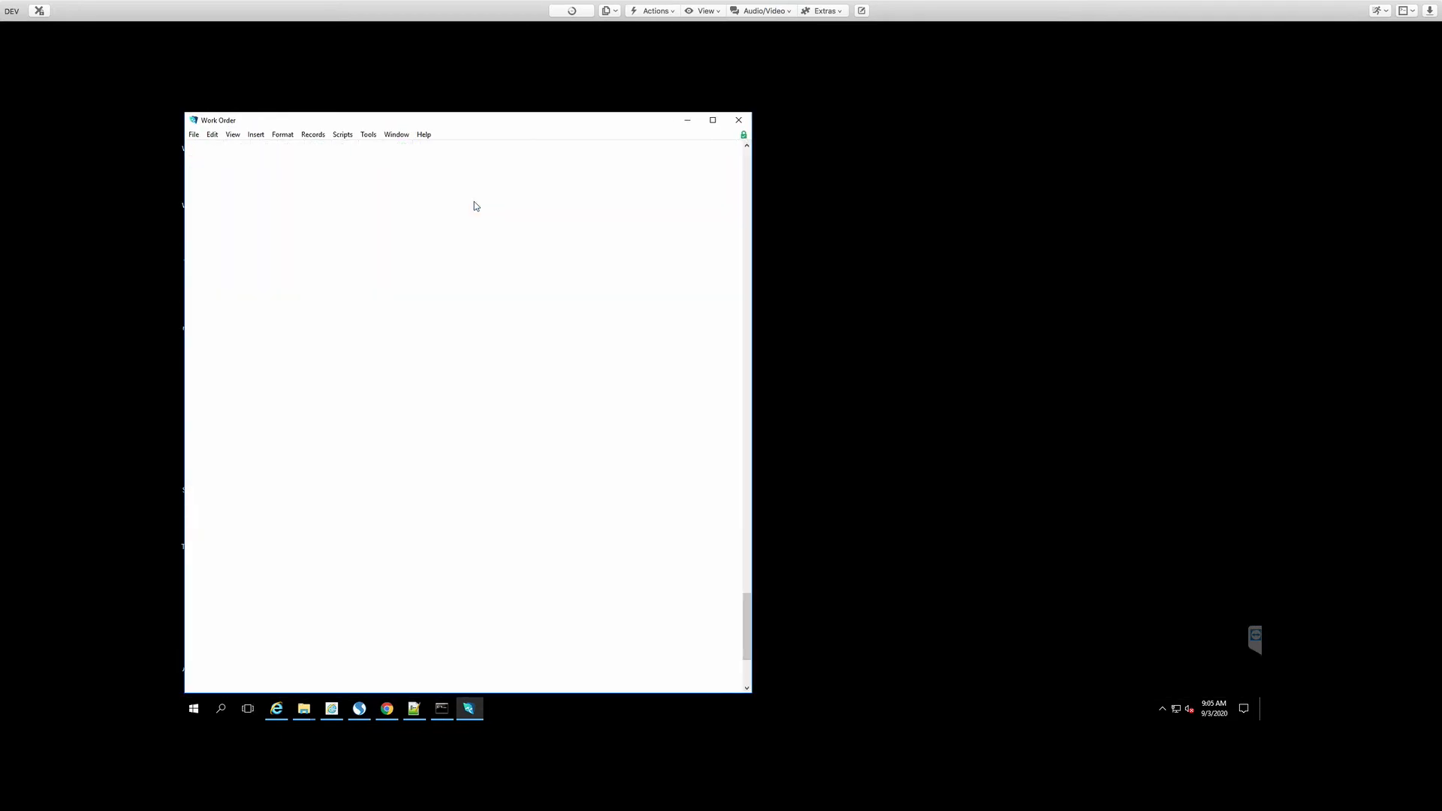
pyautogui.click(524, 148)
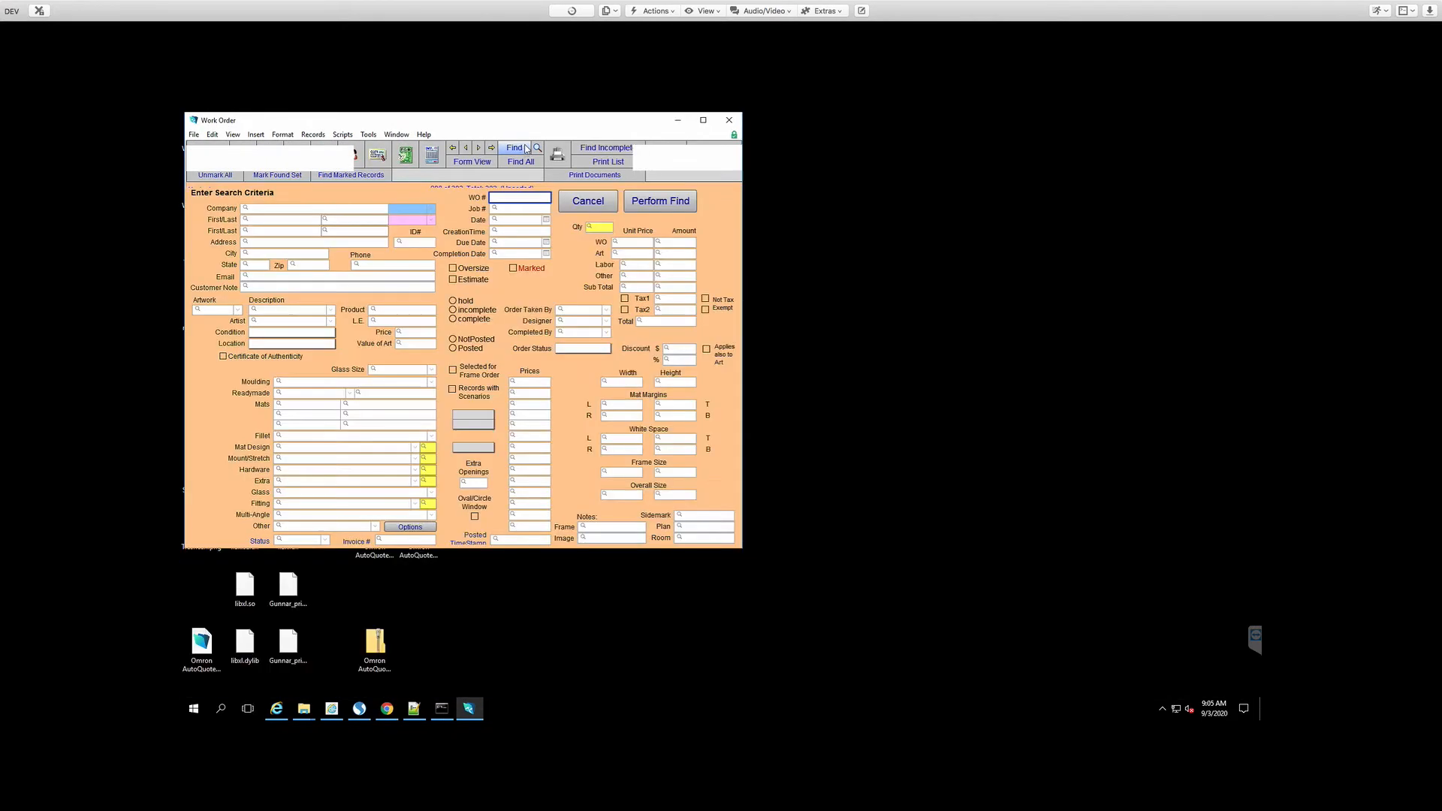
pyautogui.click(288, 448)
pyautogui.write('Gunnar')
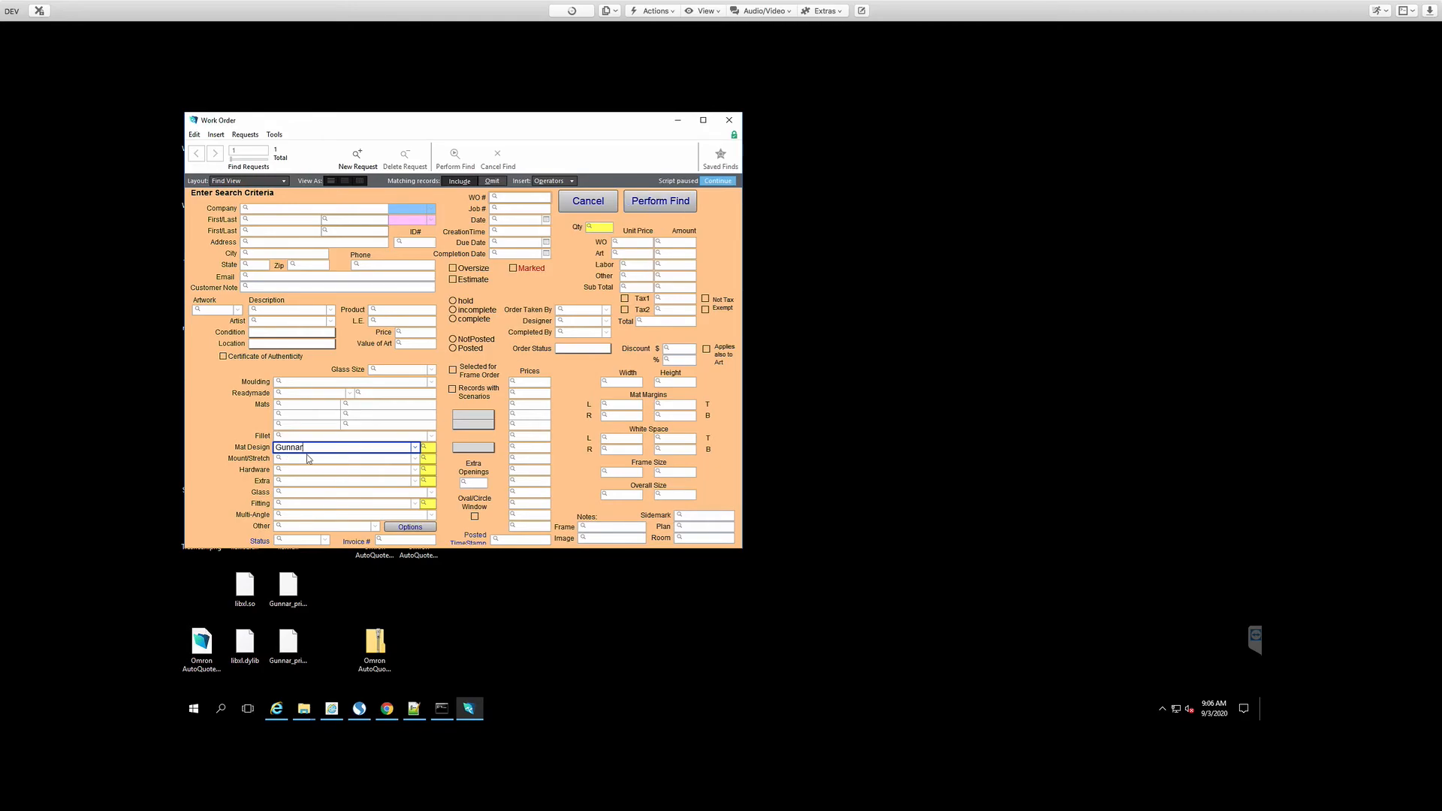
pyautogui.click(672, 208)
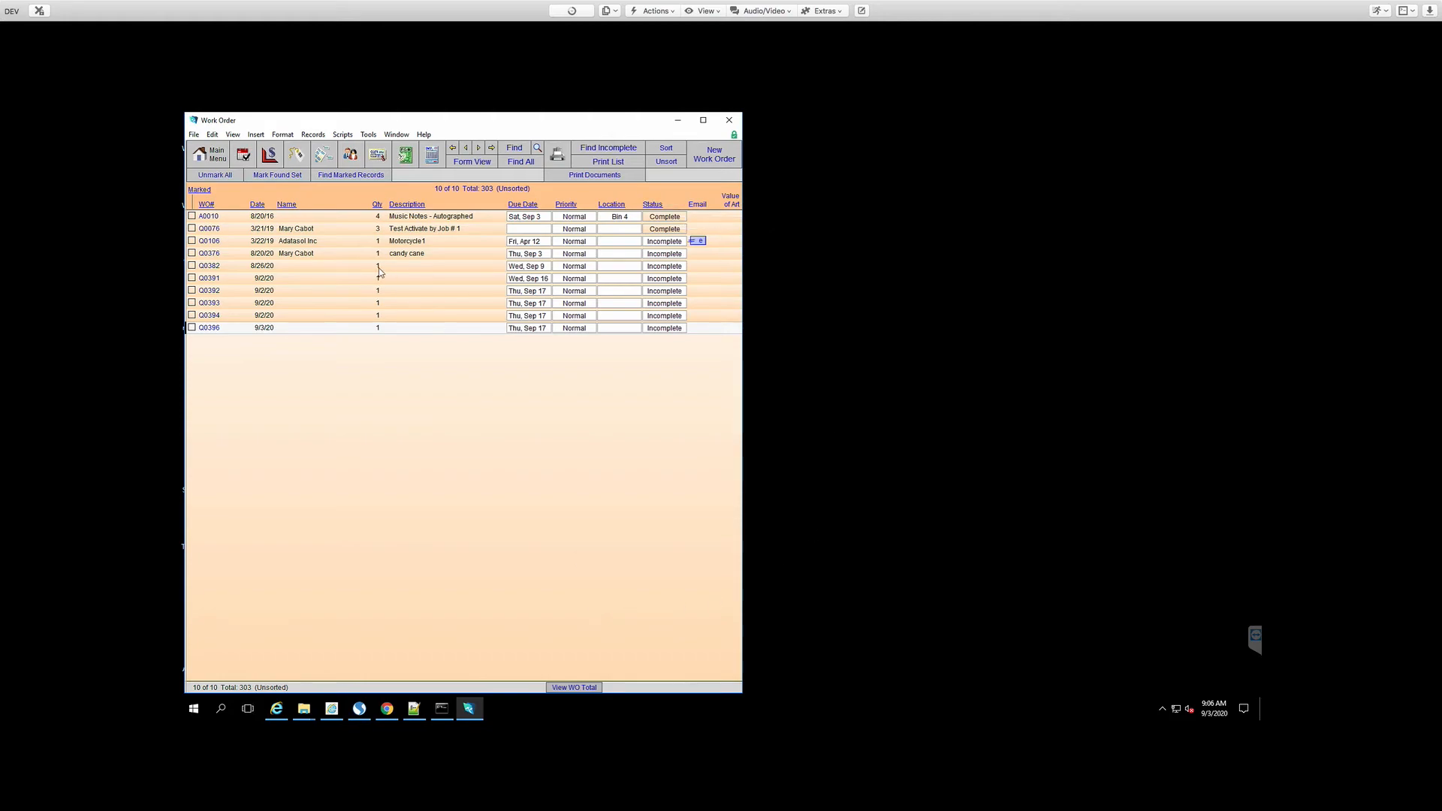
# Switch to the custom menu set and create the Gunnar Autoload files for the found work orders
pyautogui.click(374, 135)
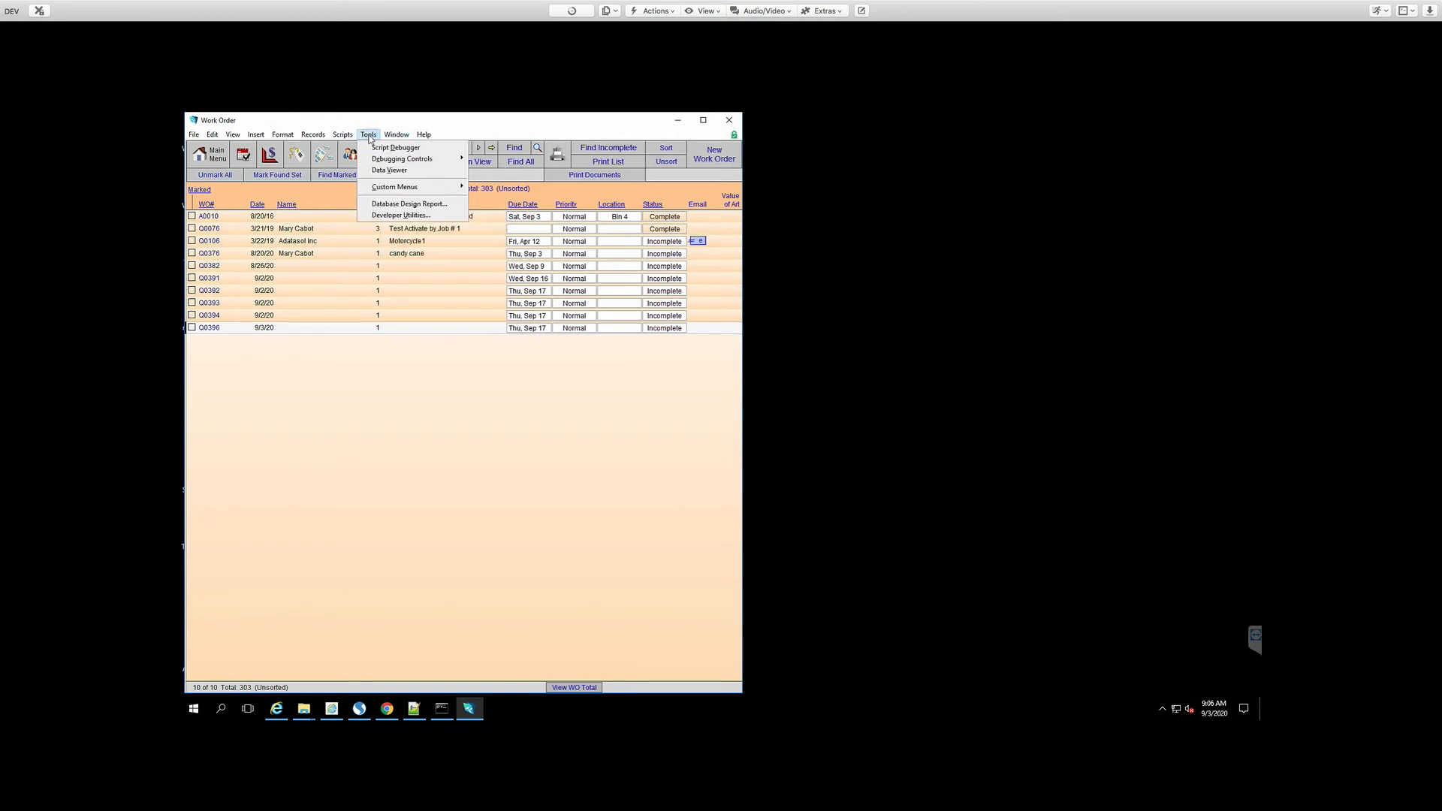
pyautogui.moveTo(410, 188)
pyautogui.click(513, 216)
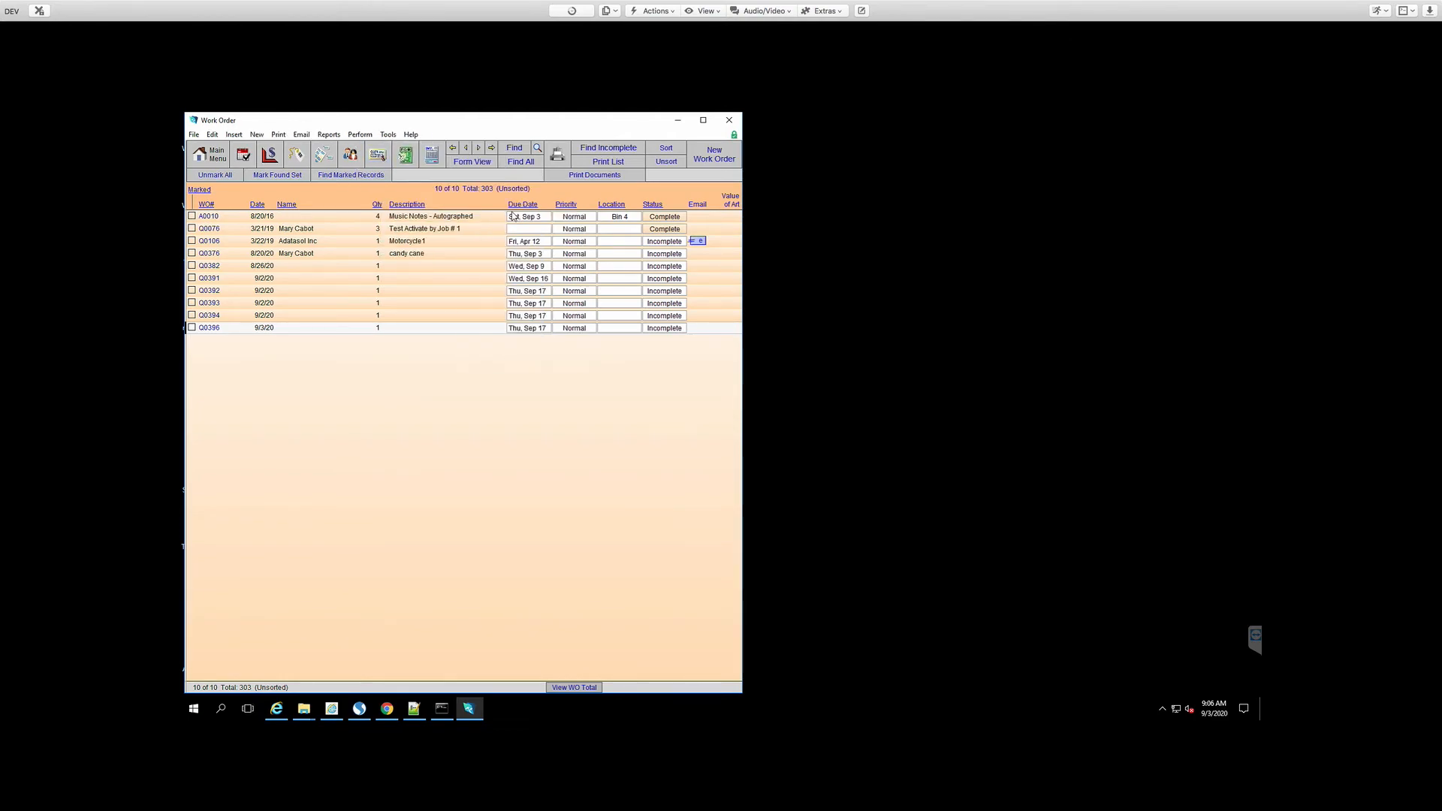
pyautogui.click(361, 135)
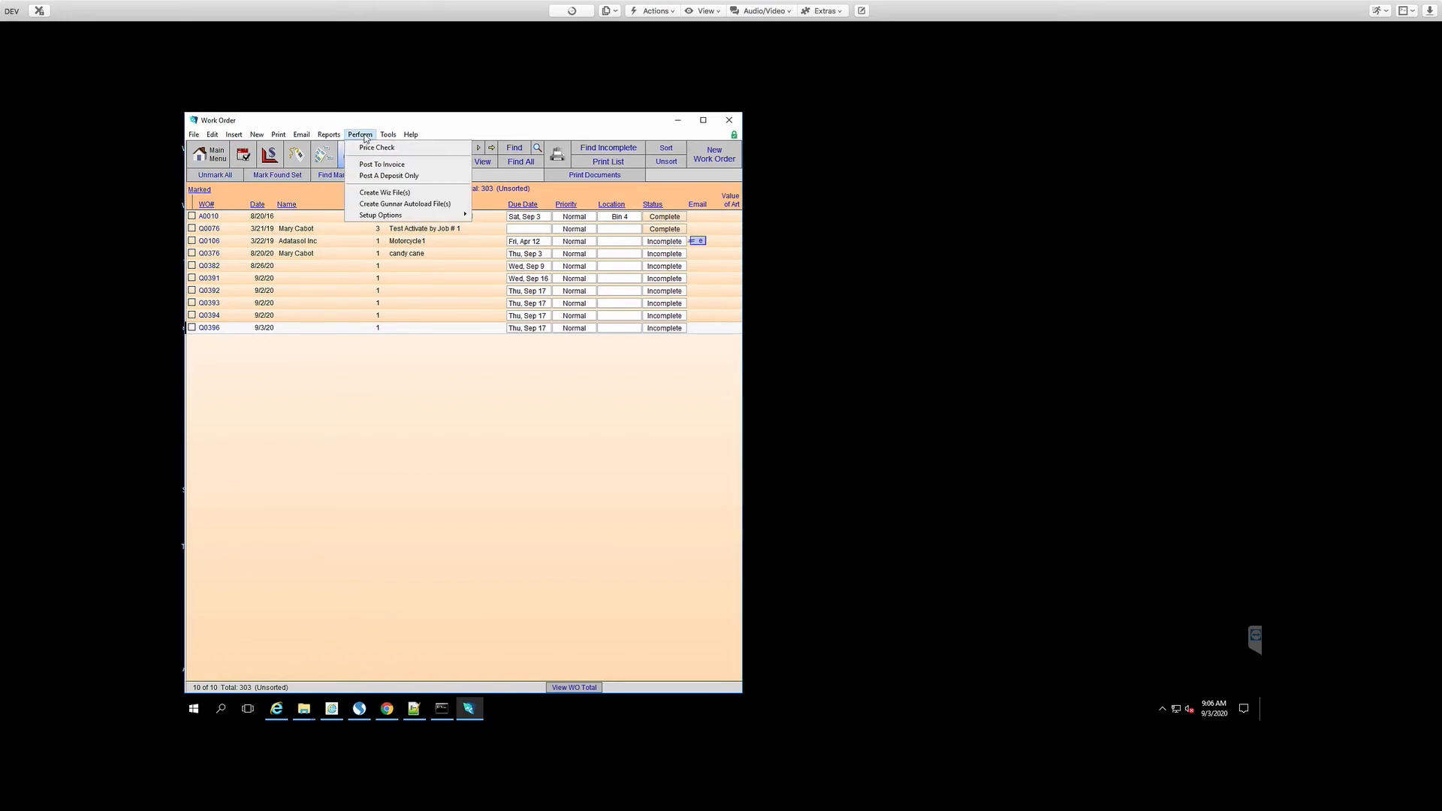
pyautogui.click(365, 204)
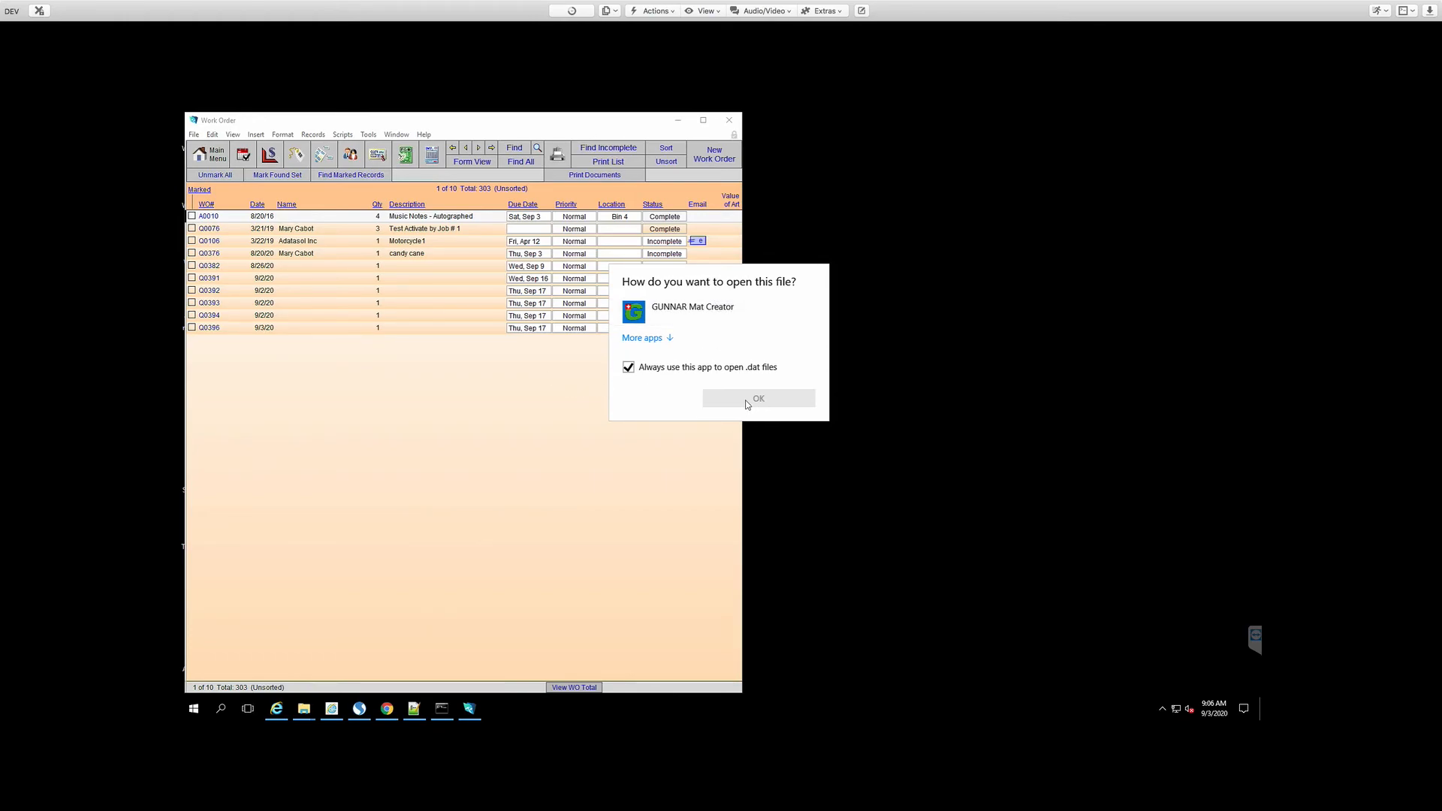
# Open the generated .dat file with GUNNAR Mat Creator, keeping it as the app always used for .dat files
pyautogui.click(636, 313)
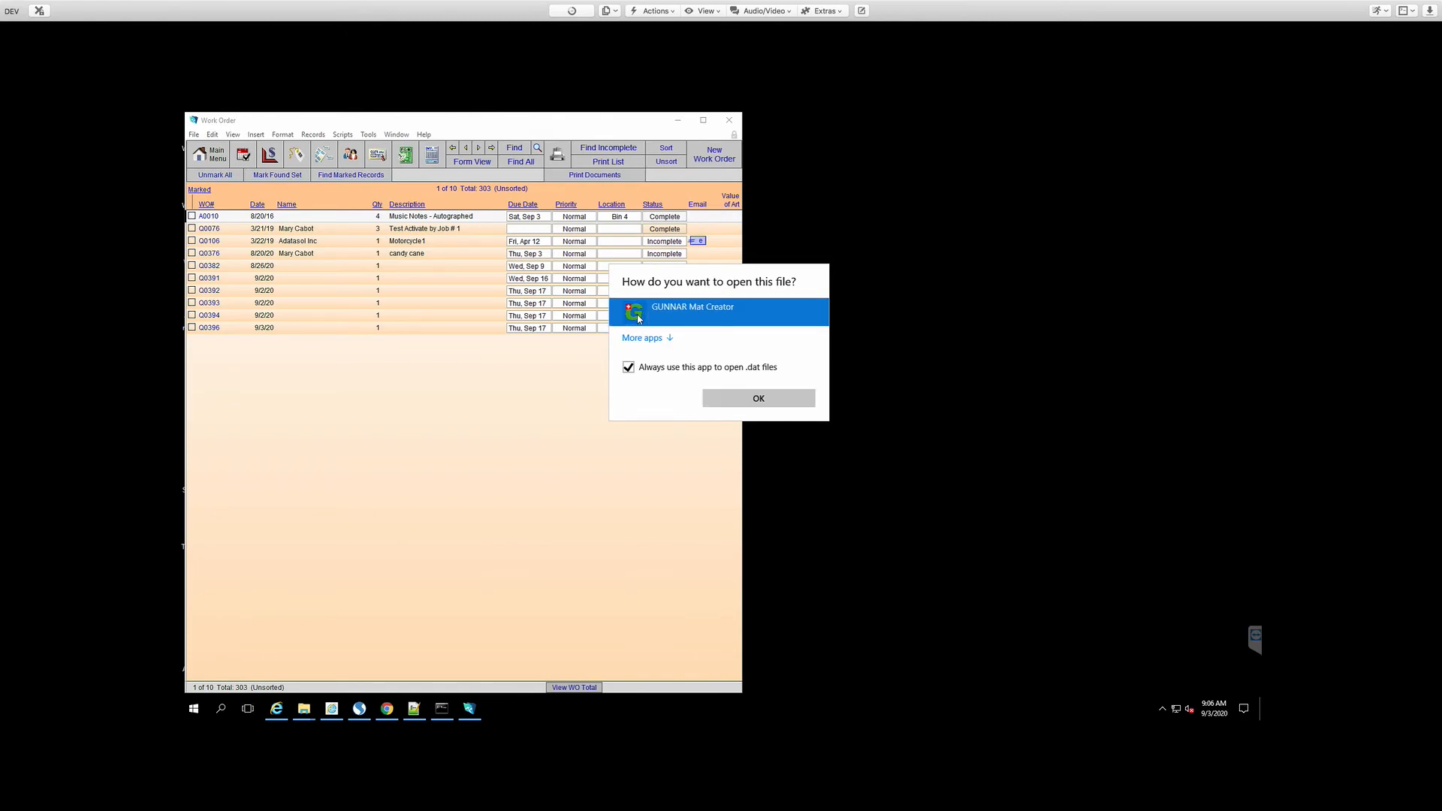
pyautogui.click(752, 396)
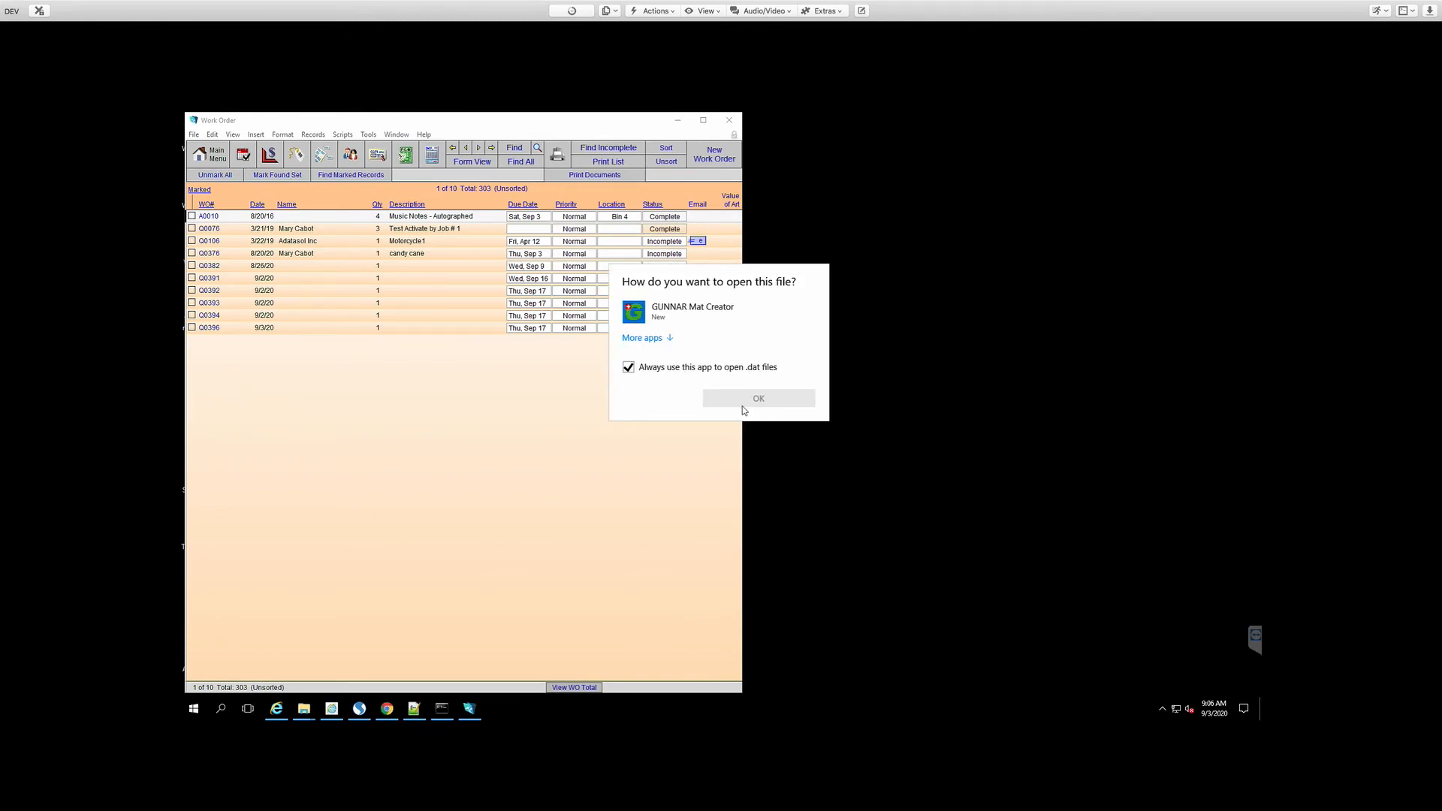
pyautogui.click(660, 314)
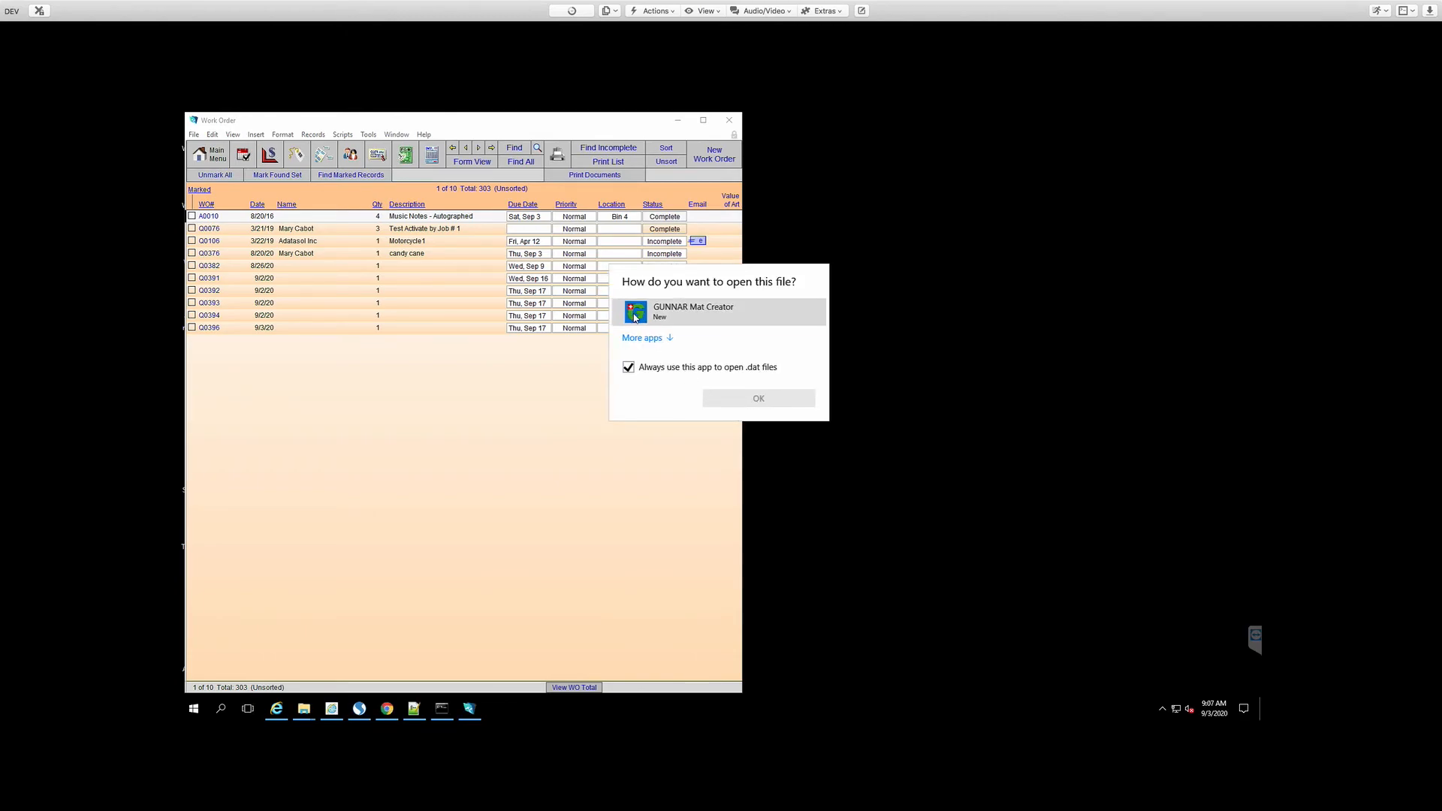
pyautogui.click(733, 403)
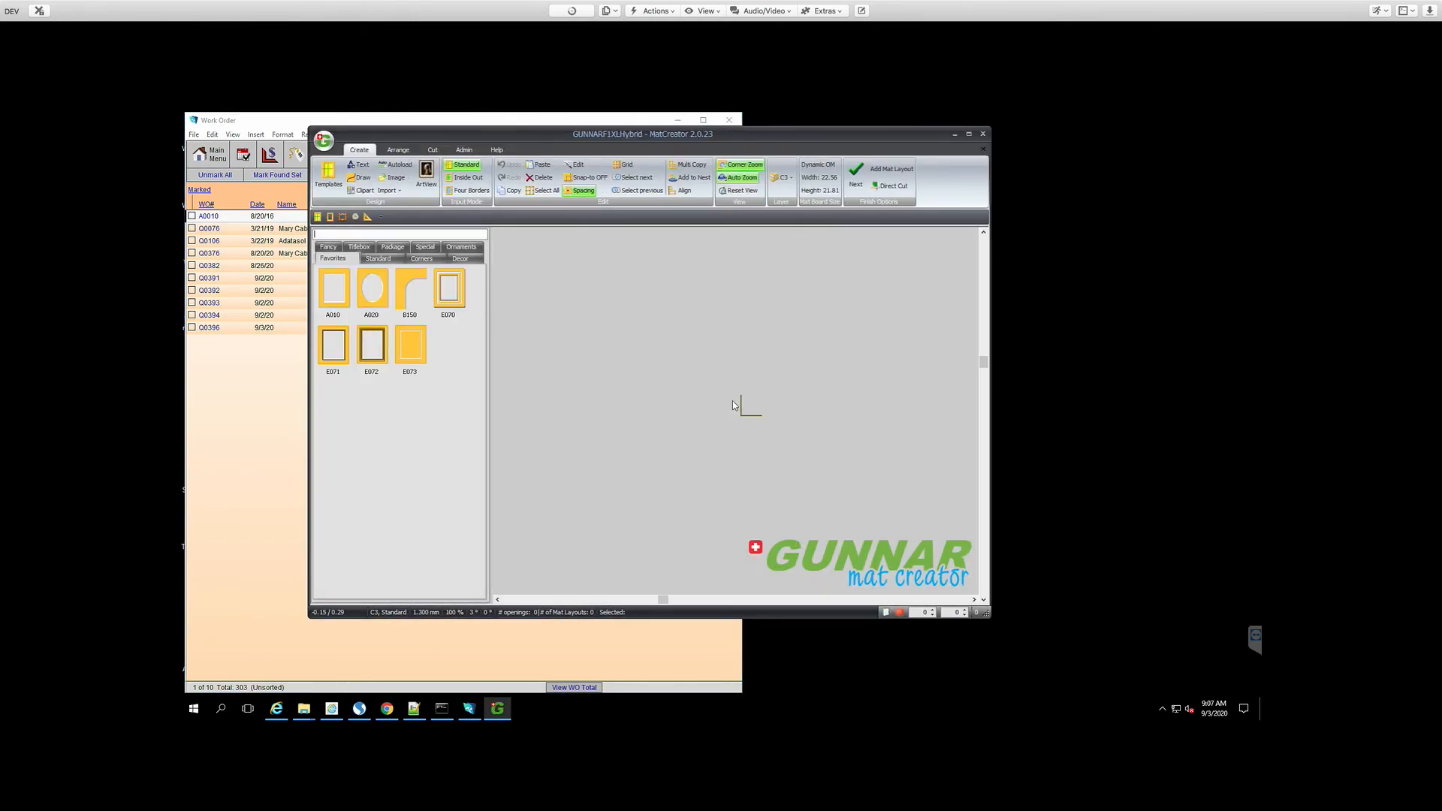
# Load autoload.dat through MatCreator's Autoload function and preview the first layouts, returning to the white heart-shaped one
pyautogui.click(397, 167)
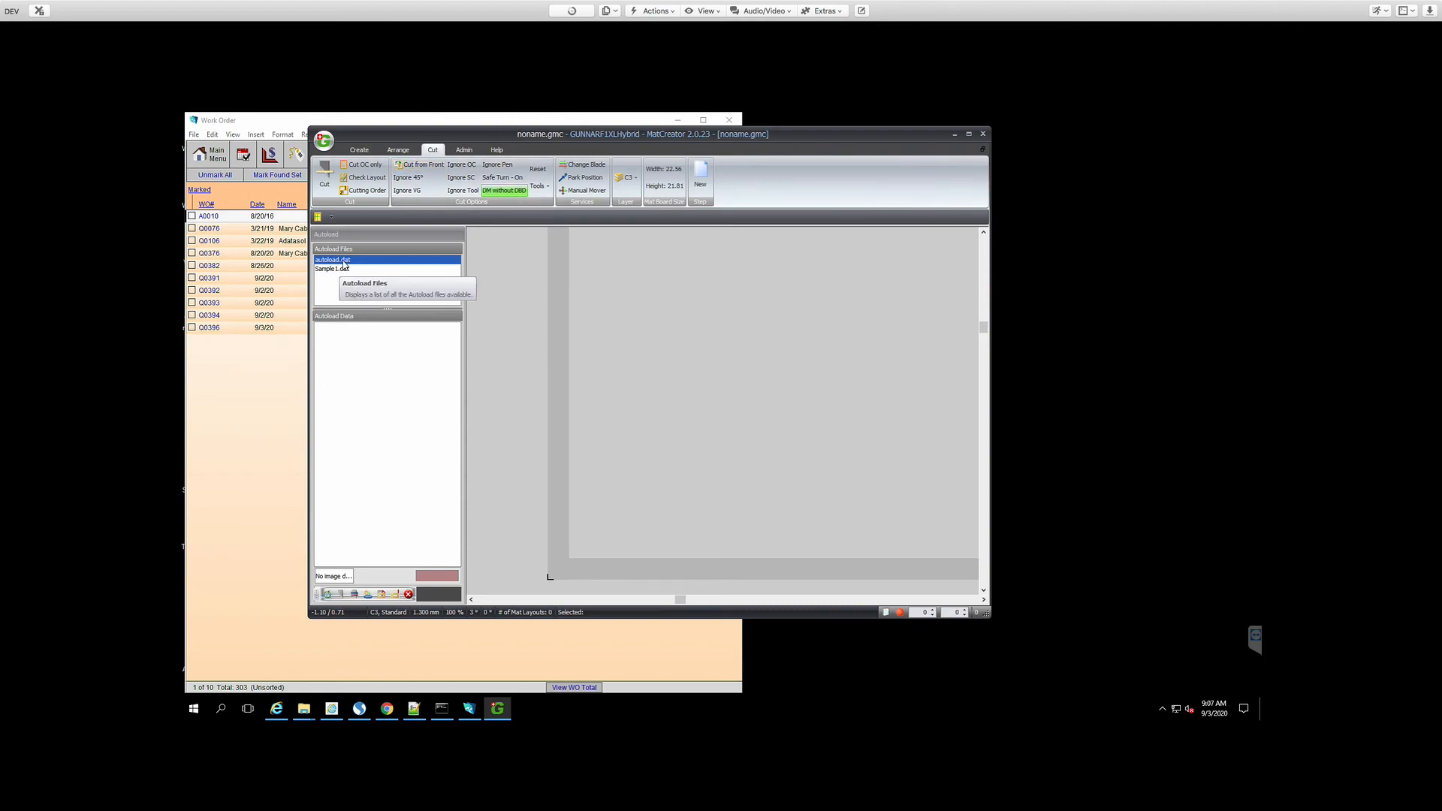
pyautogui.click(342, 260)
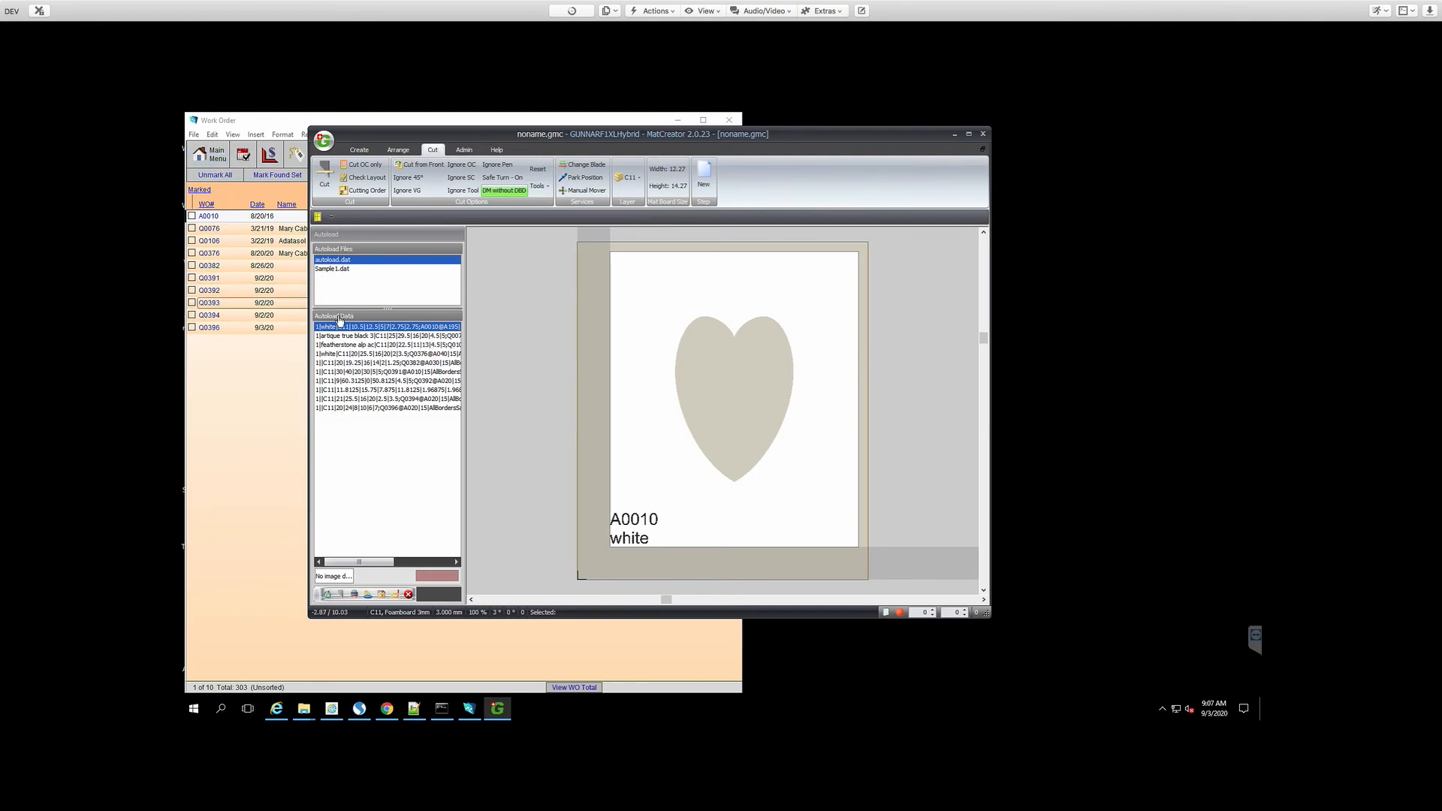
pyautogui.click(347, 338)
pyautogui.click(340, 345)
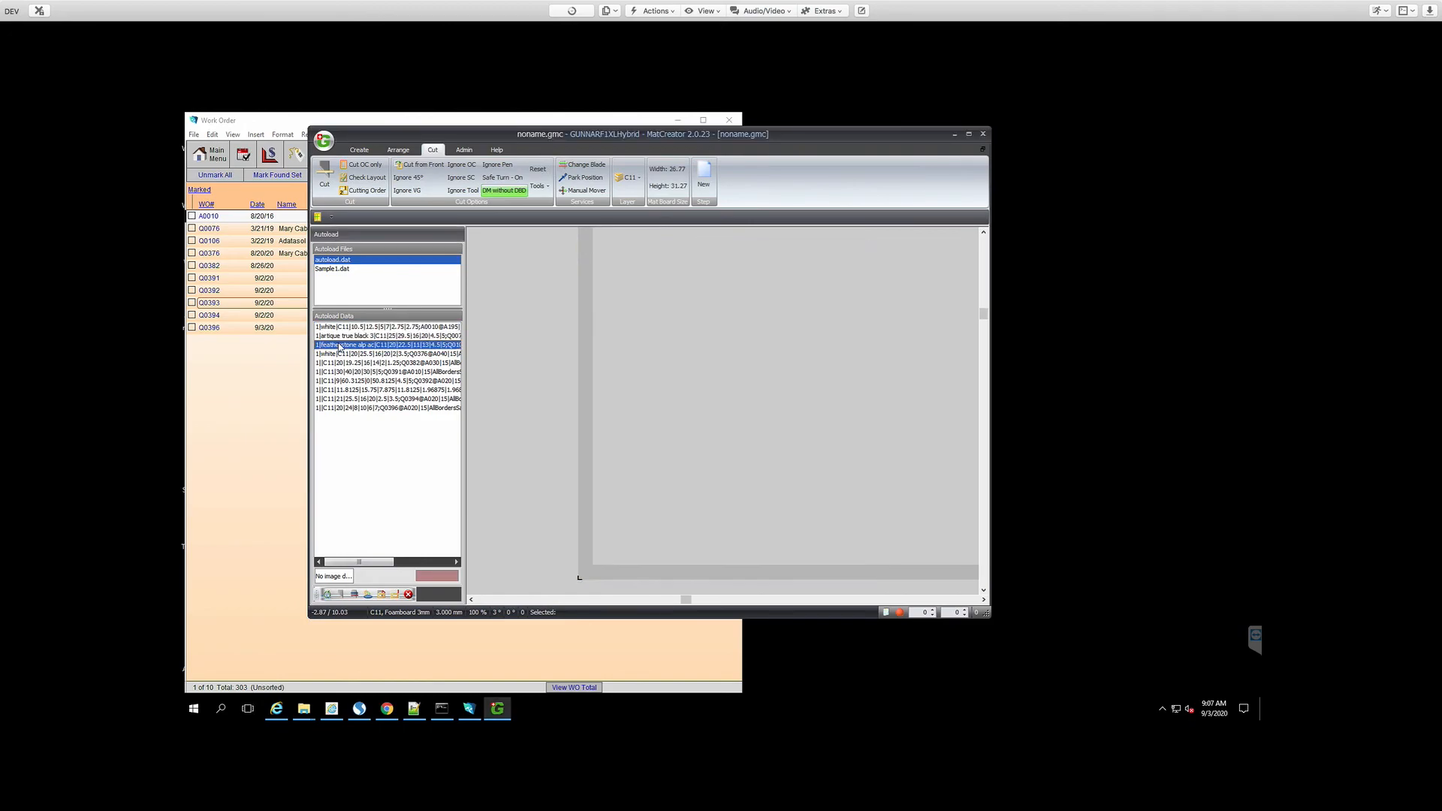
pyautogui.click(340, 335)
pyautogui.press('Up')
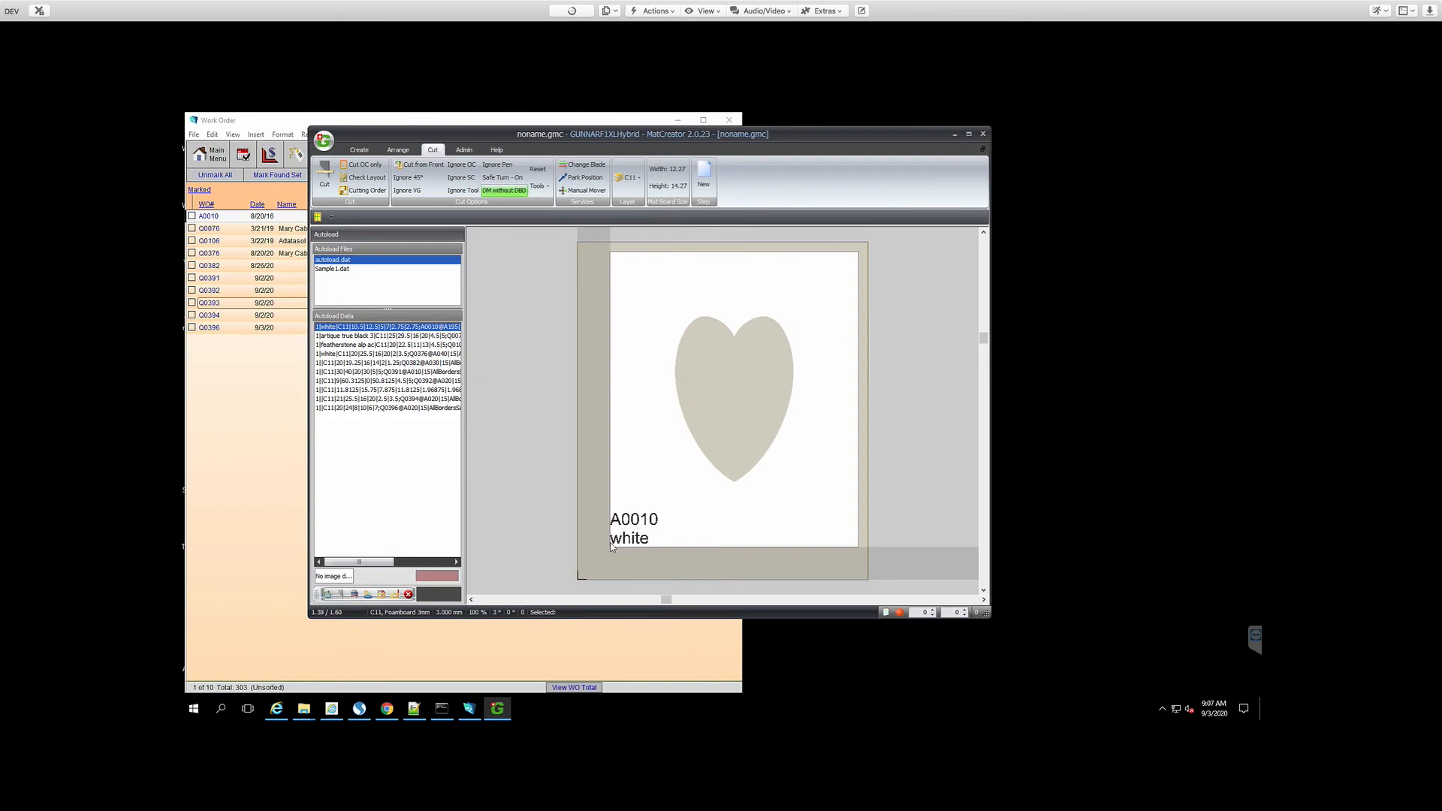
# Preview the autoload layouts in order from artique true black 3 to the tall narrow mat, accepting the layout check messages
pyautogui.click(367, 337)
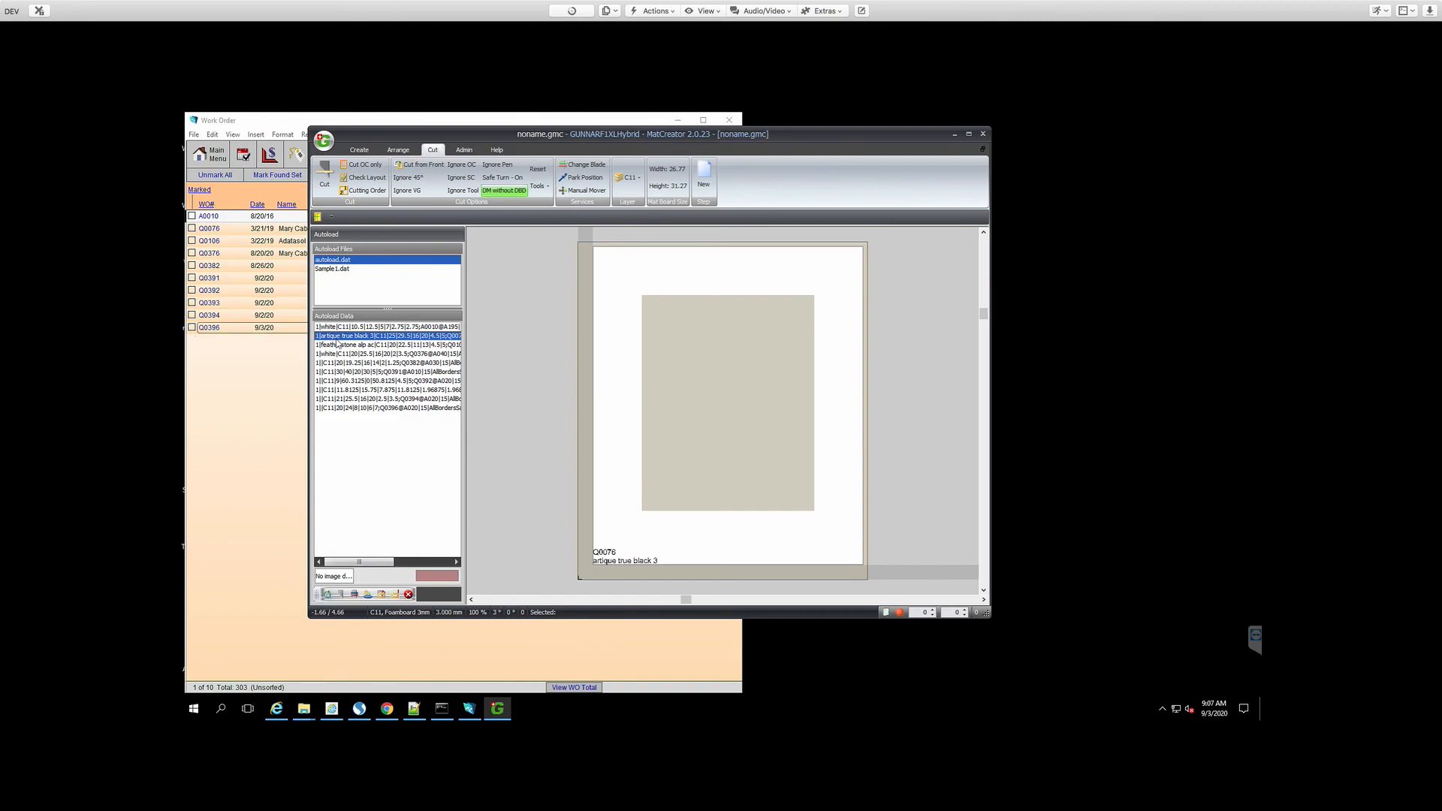
pyautogui.click(337, 345)
pyautogui.click(339, 353)
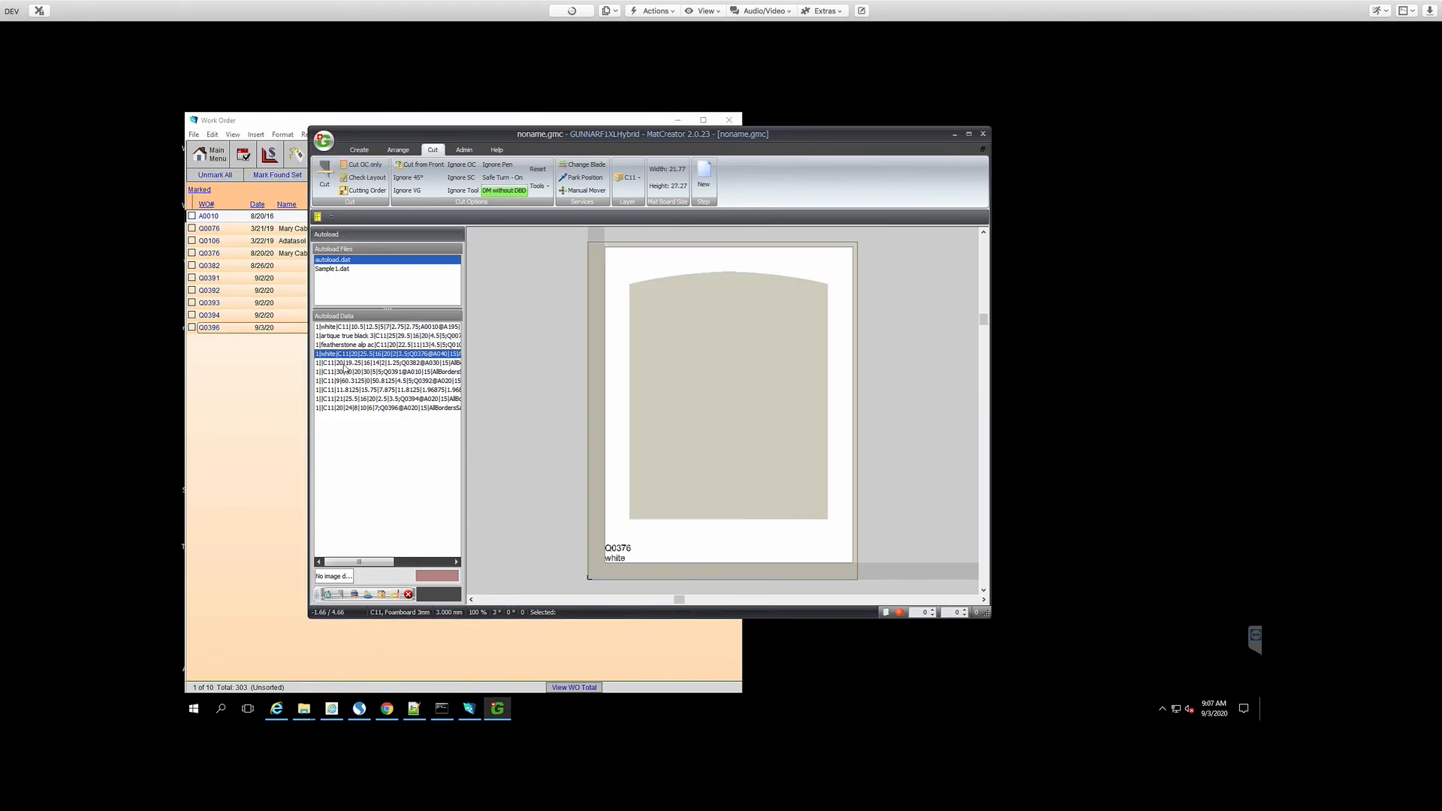
pyautogui.click(343, 362)
pyautogui.click(344, 372)
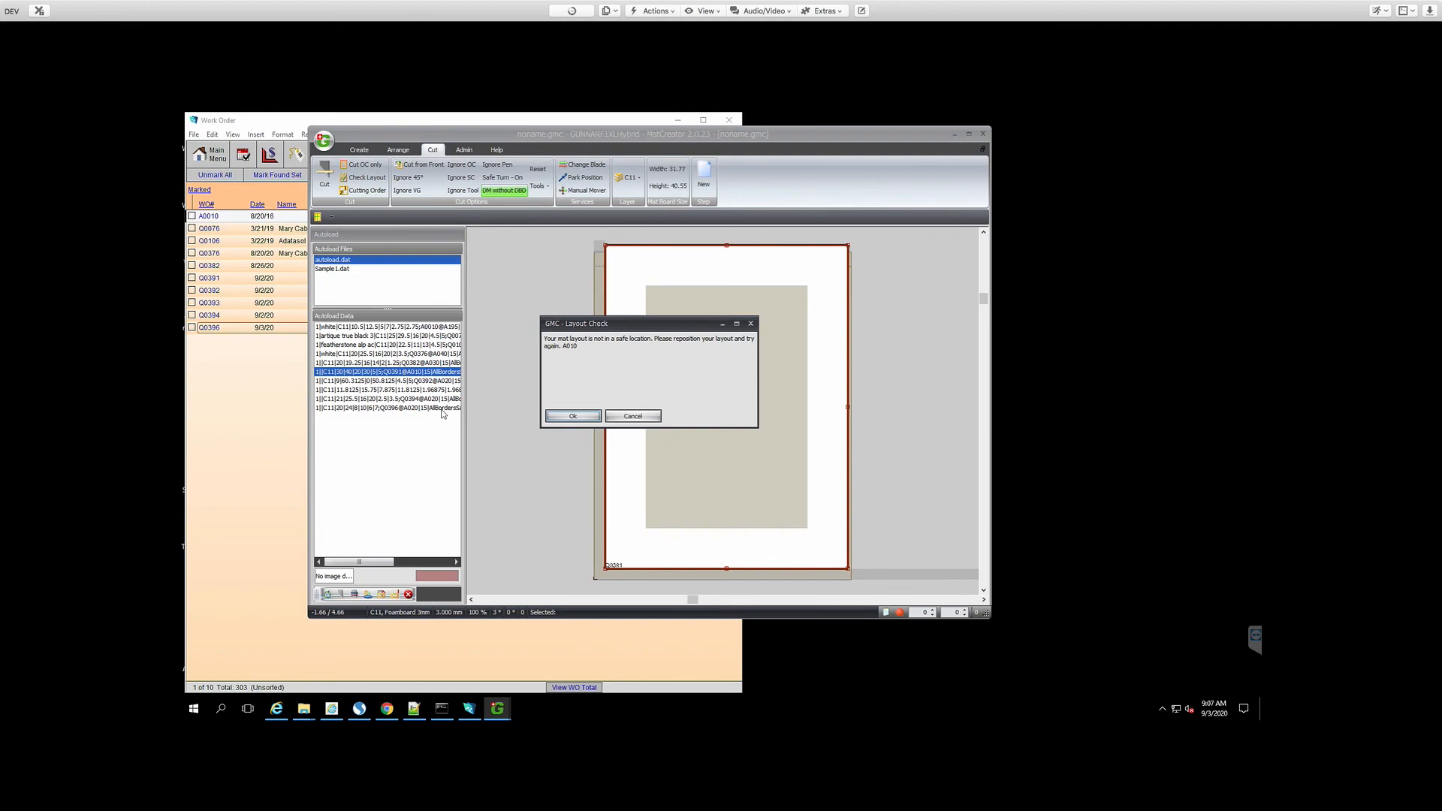
pyautogui.click(576, 417)
pyautogui.click(405, 381)
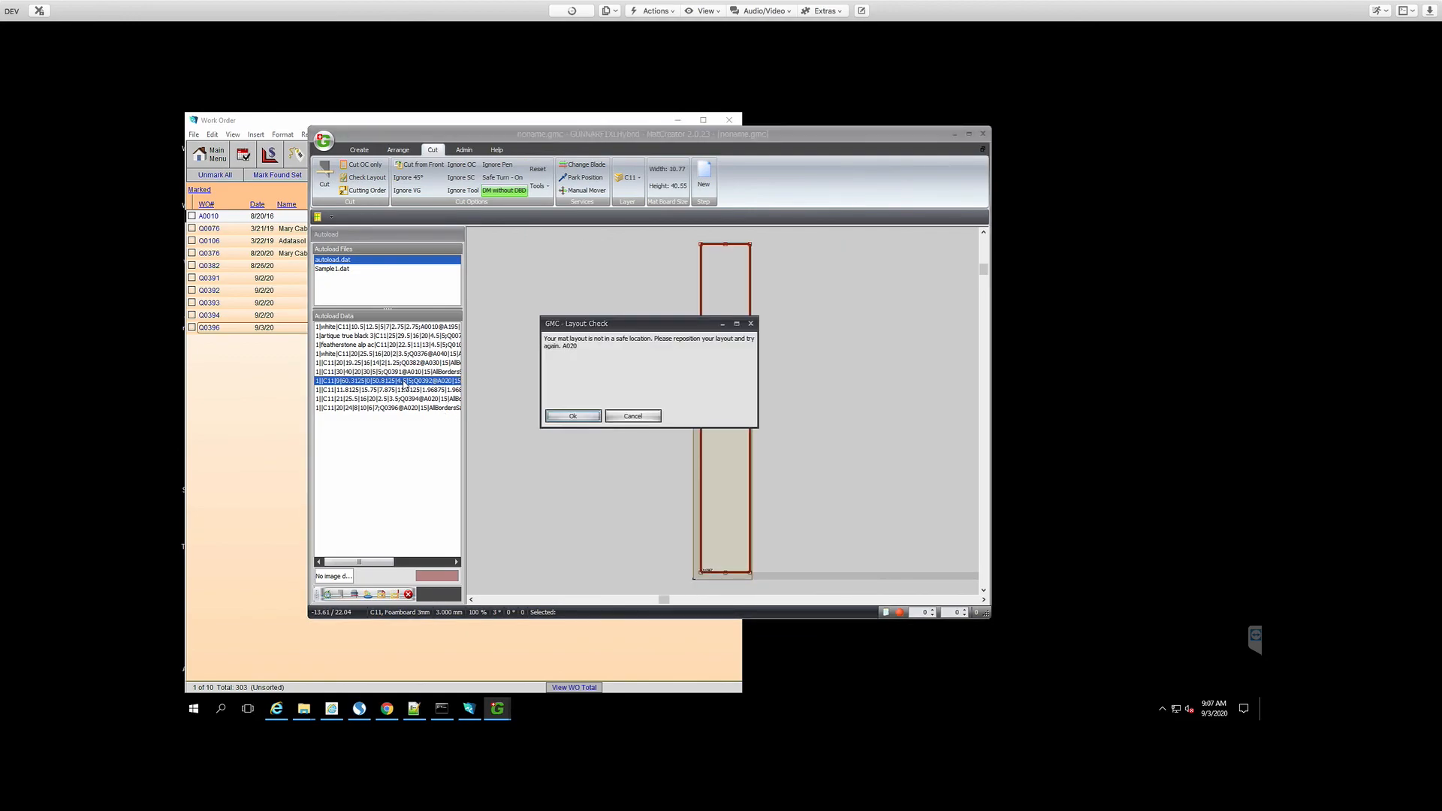
pyautogui.click(573, 416)
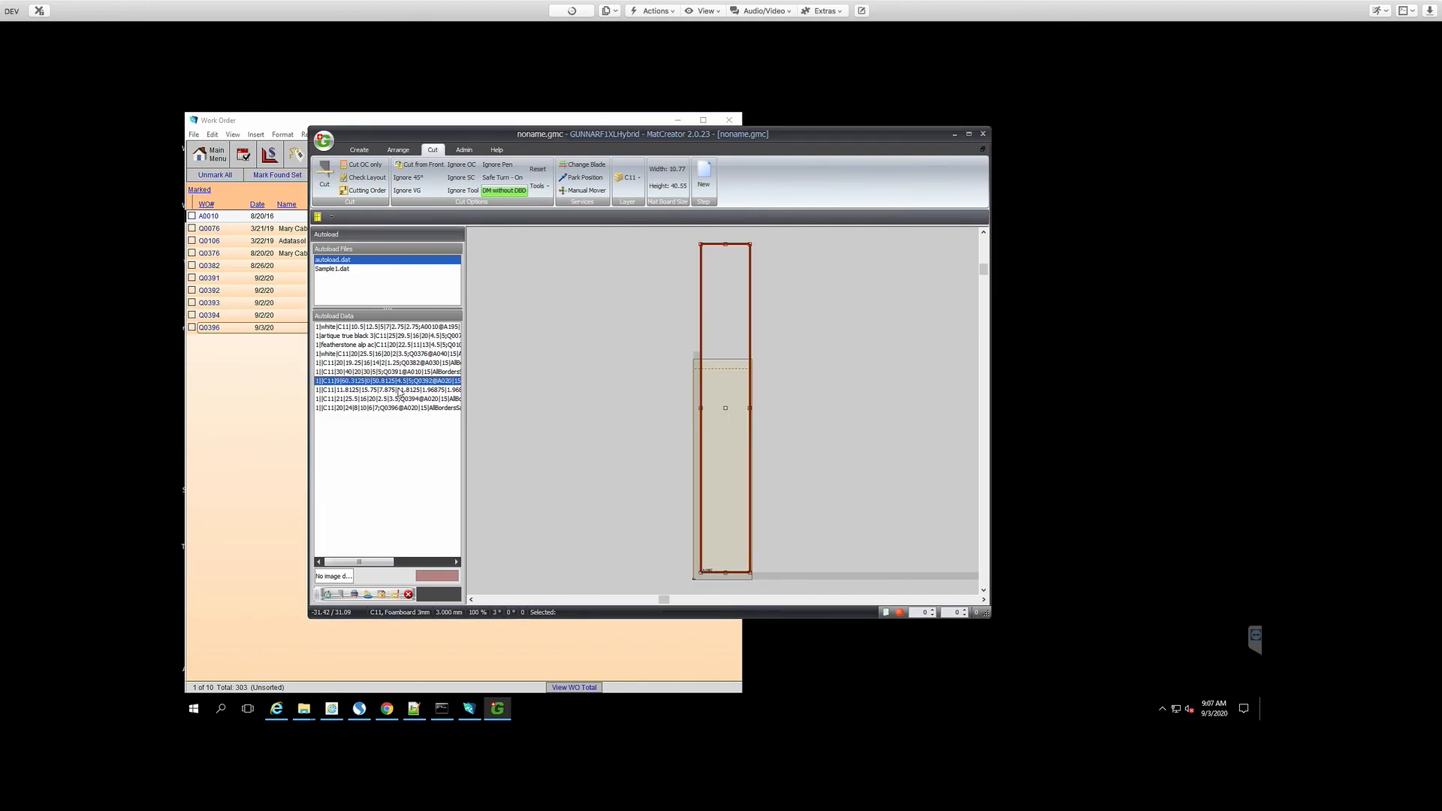
# Preview the last three autoload layouts, and compare the white heart-shaped layout with the artique true black 3 layout
pyautogui.click(400, 390)
pyautogui.click(394, 398)
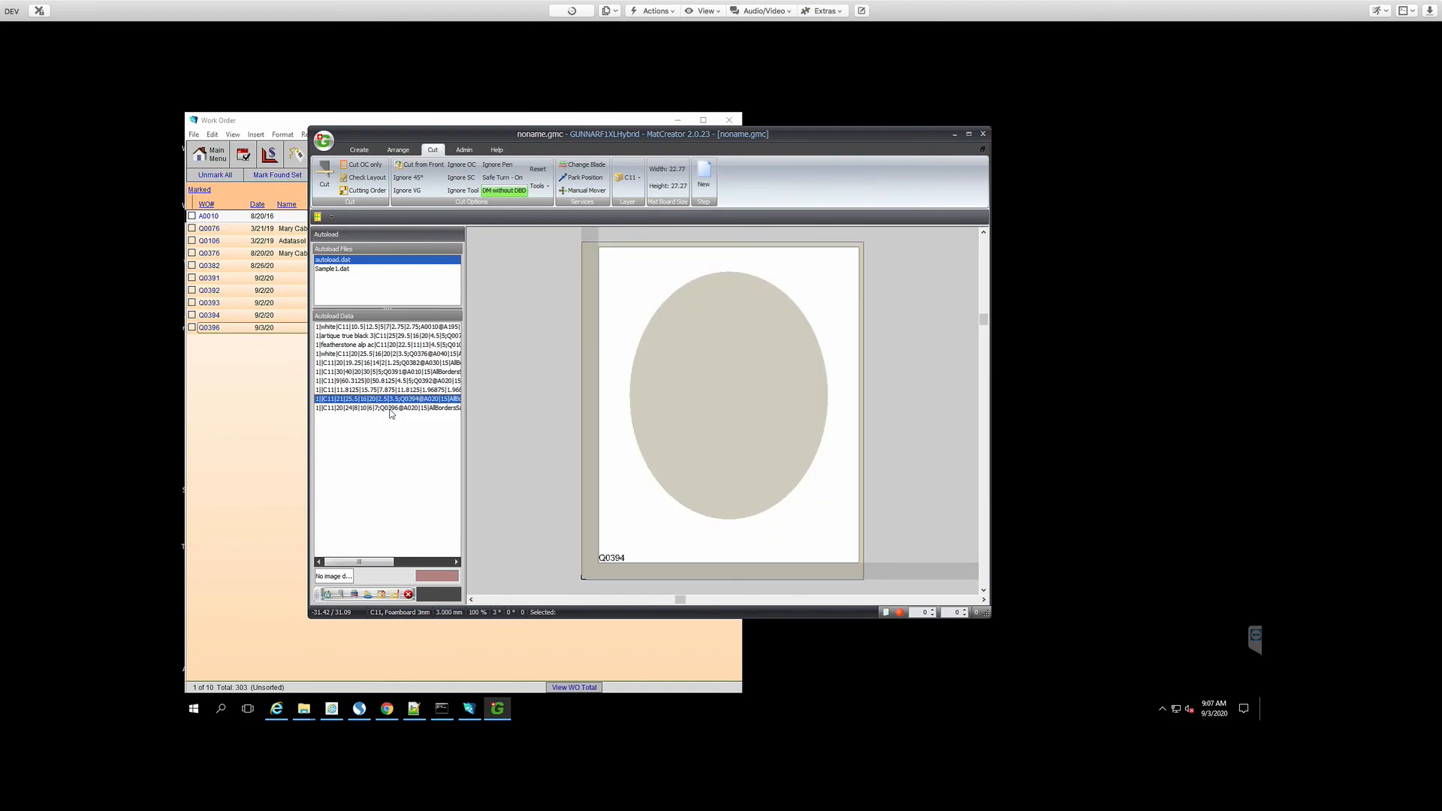
pyautogui.click(389, 409)
pyautogui.click(391, 336)
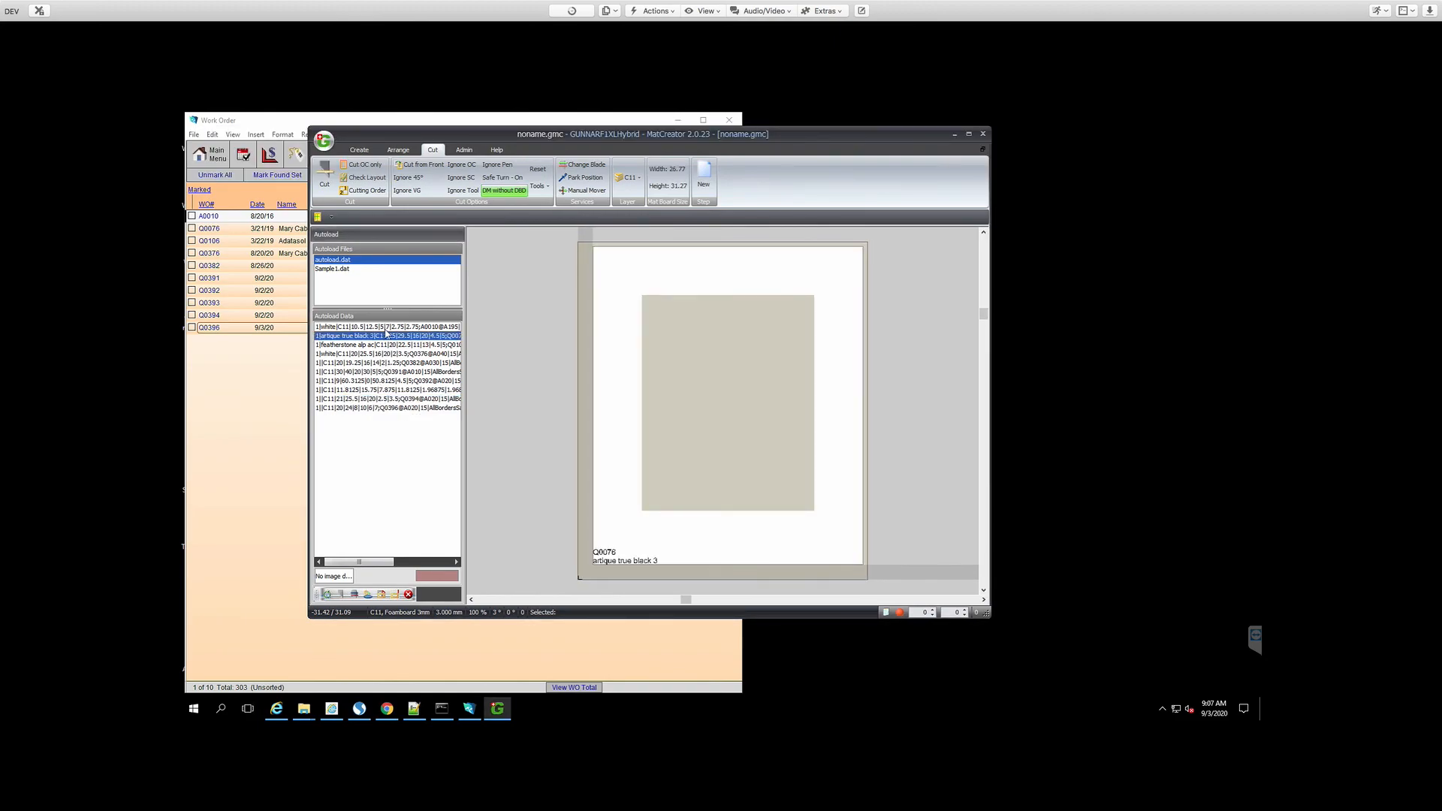
pyautogui.click(393, 327)
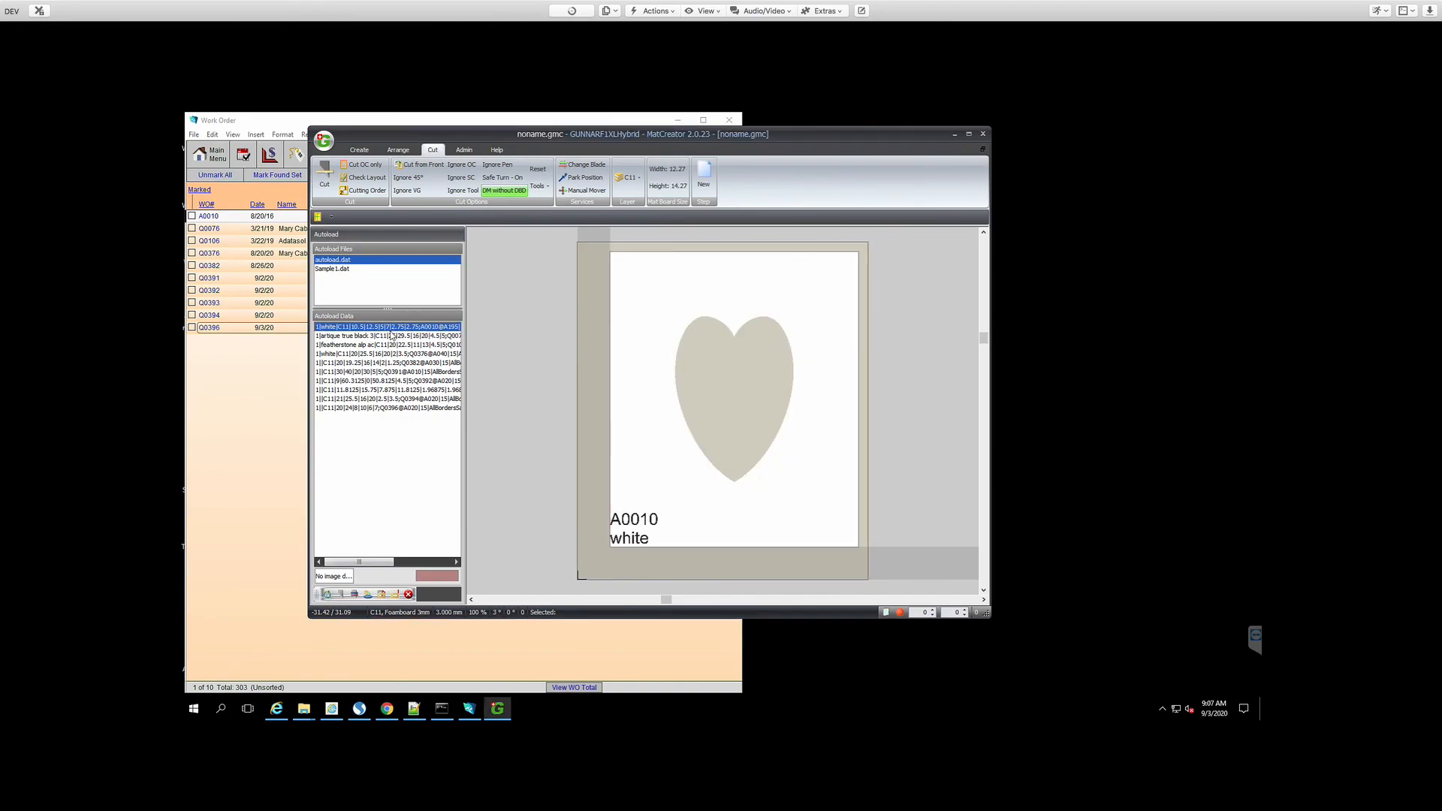
pyautogui.click(391, 337)
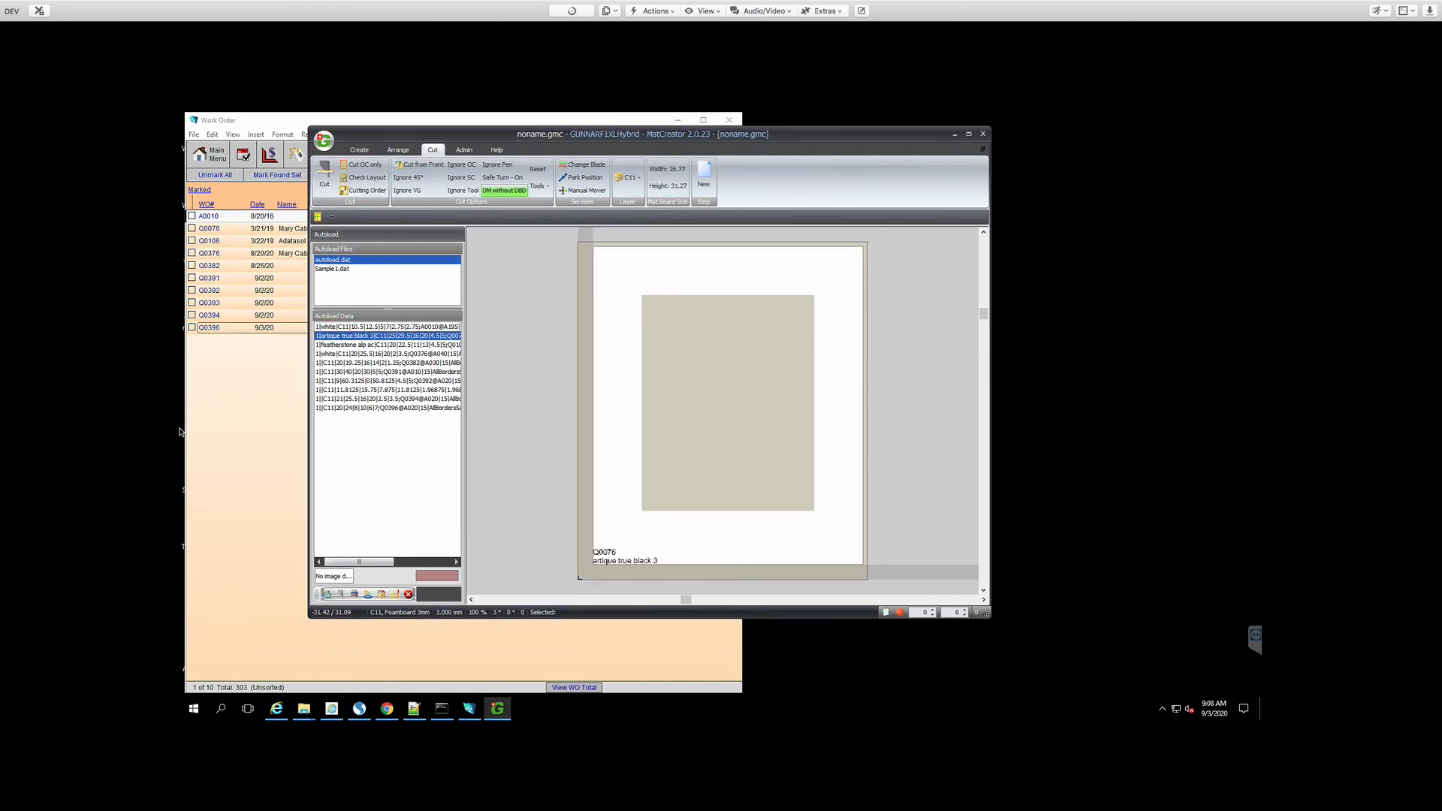
# Open the work order behind the artique true black 3 layout to compare it with MatCreator, and redisplay the white heart-shaped layout
pyautogui.click(285, 411)
pyautogui.doubleClick(312, 227)
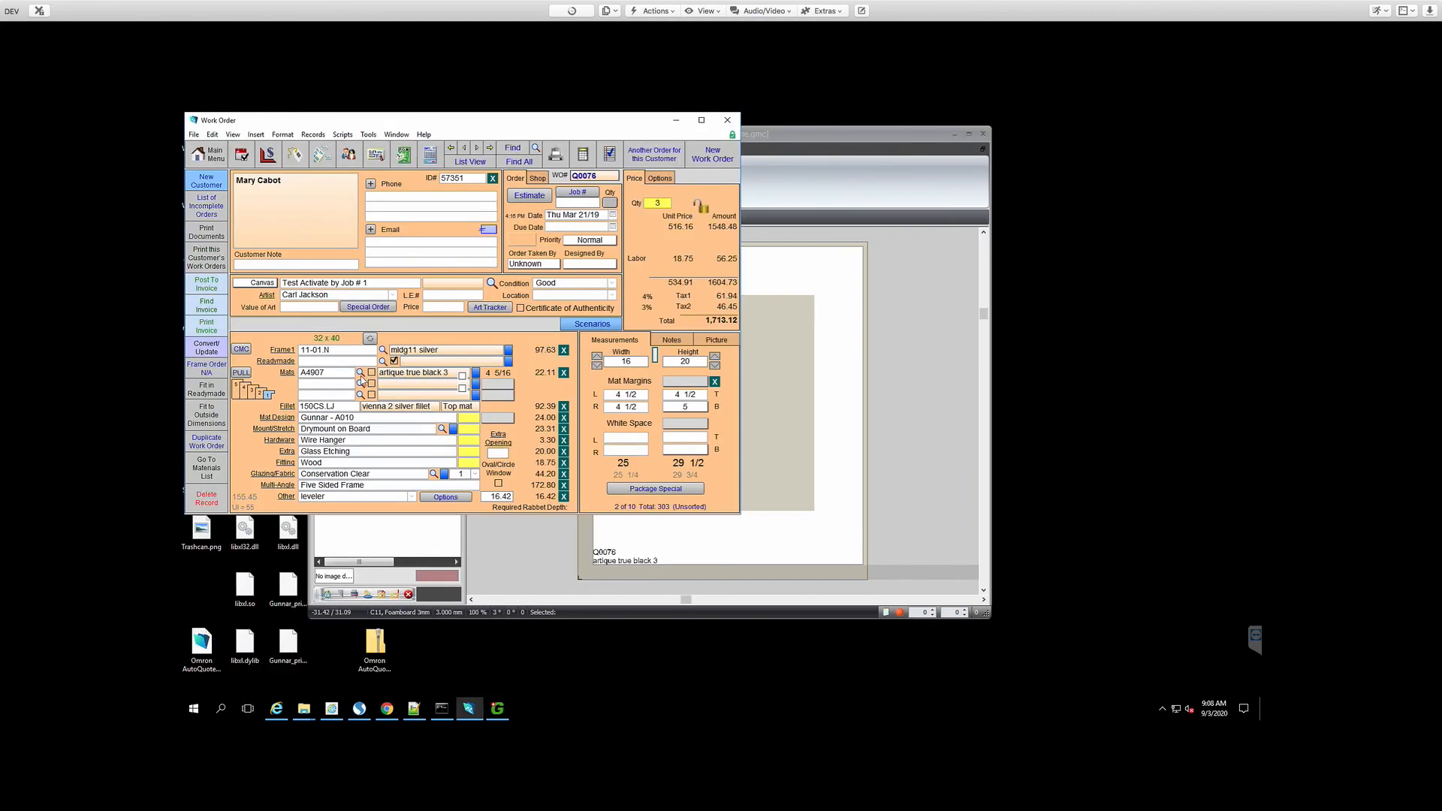
pyautogui.click(584, 531)
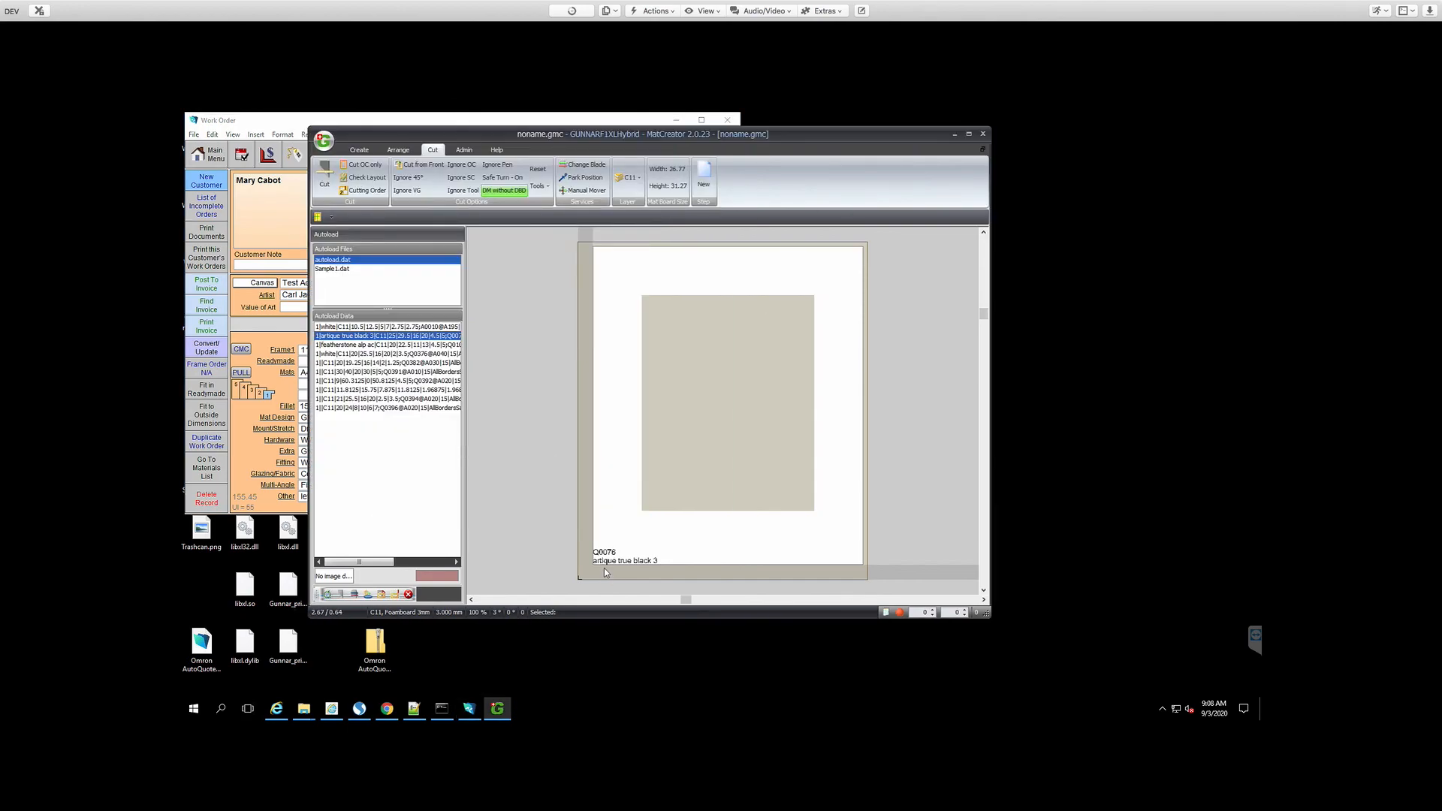
pyautogui.click(307, 125)
pyautogui.click(549, 286)
pyautogui.click(353, 328)
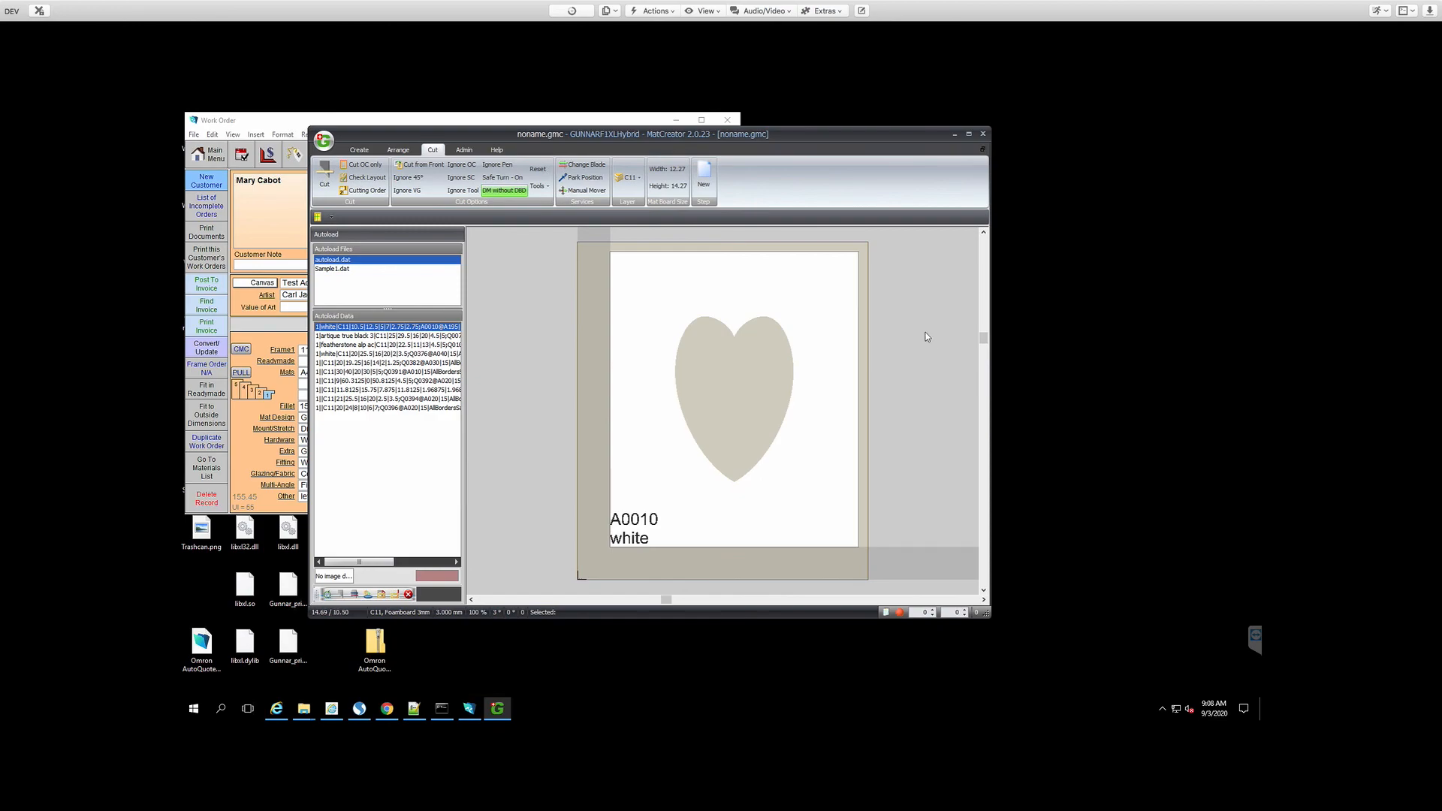
pyautogui.moveTo(1191, 6)
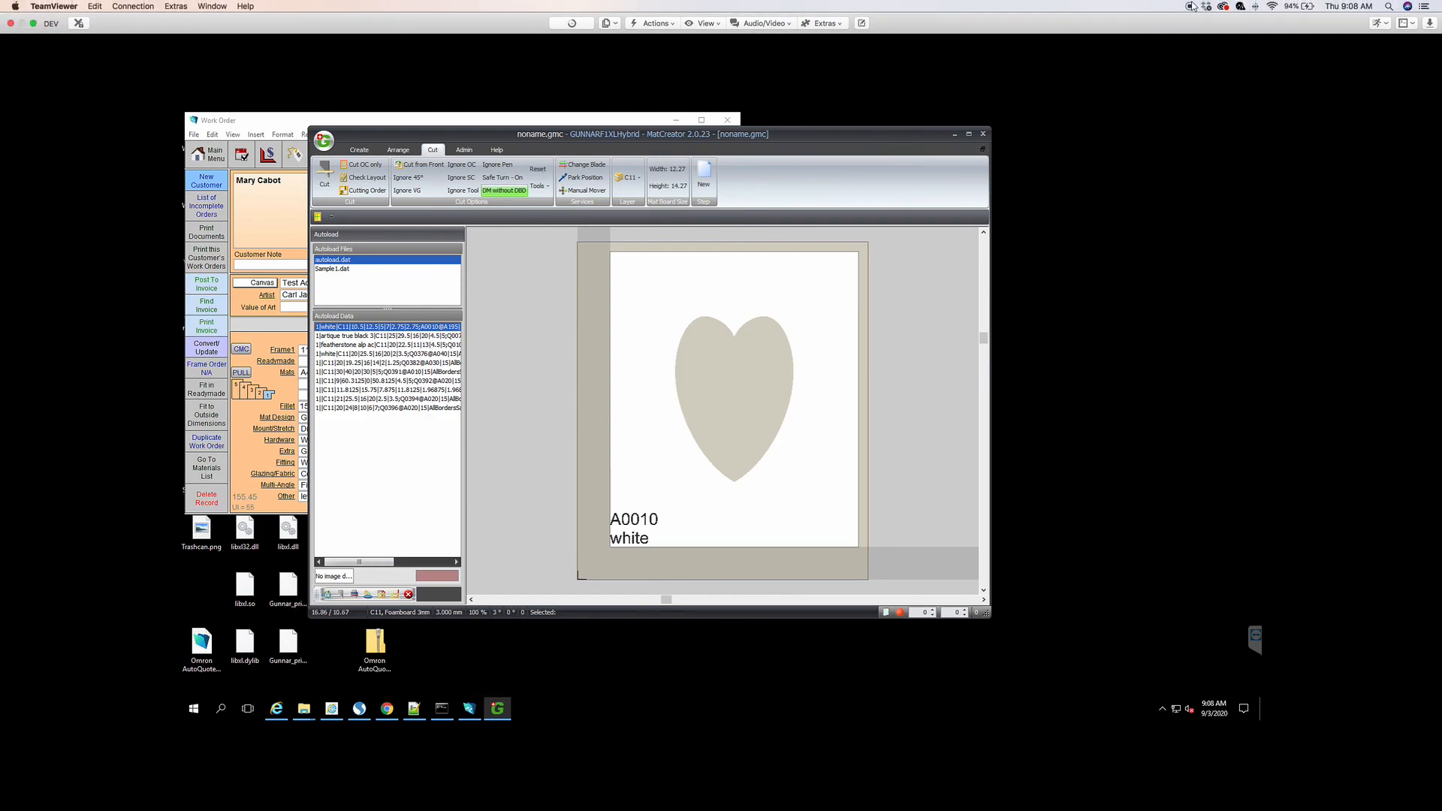